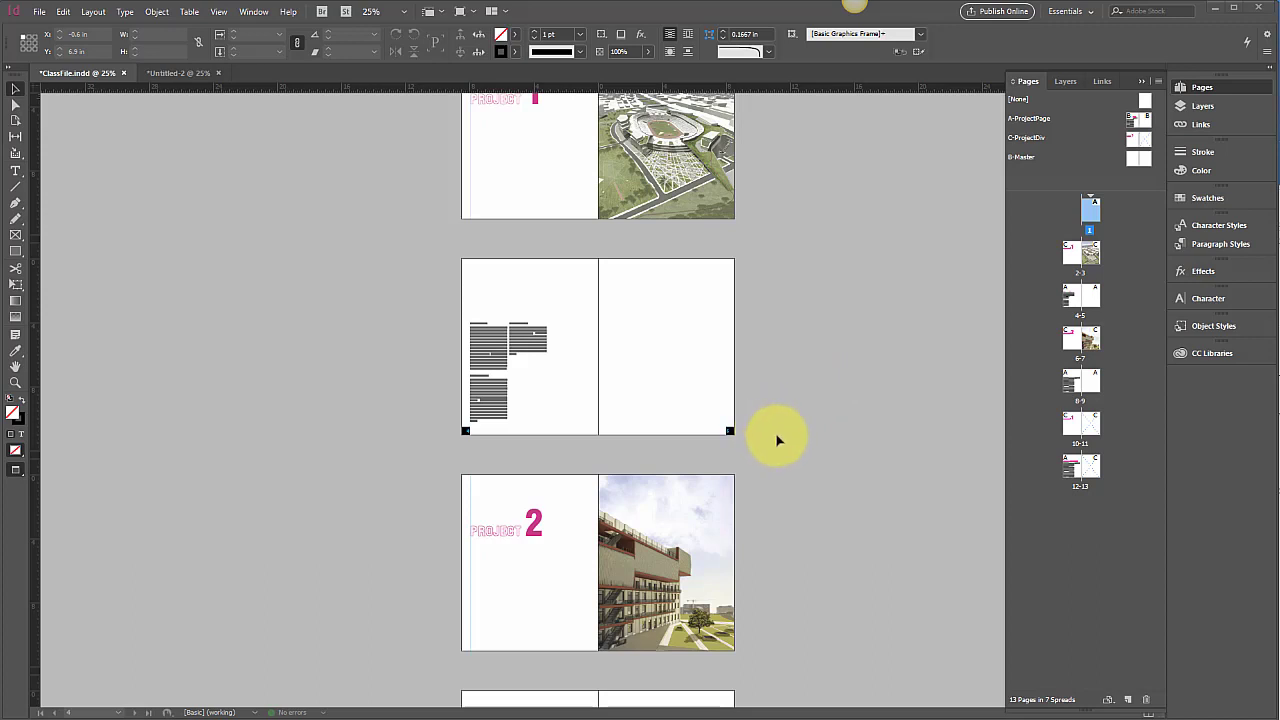
Give the stadium image frame on the Project 1 spread Rounded corners with a 0.5 in corner size
{"action": "scroll", "coordinate": [772, 432], "scroll_direction": "up", "scroll_amount": 2}
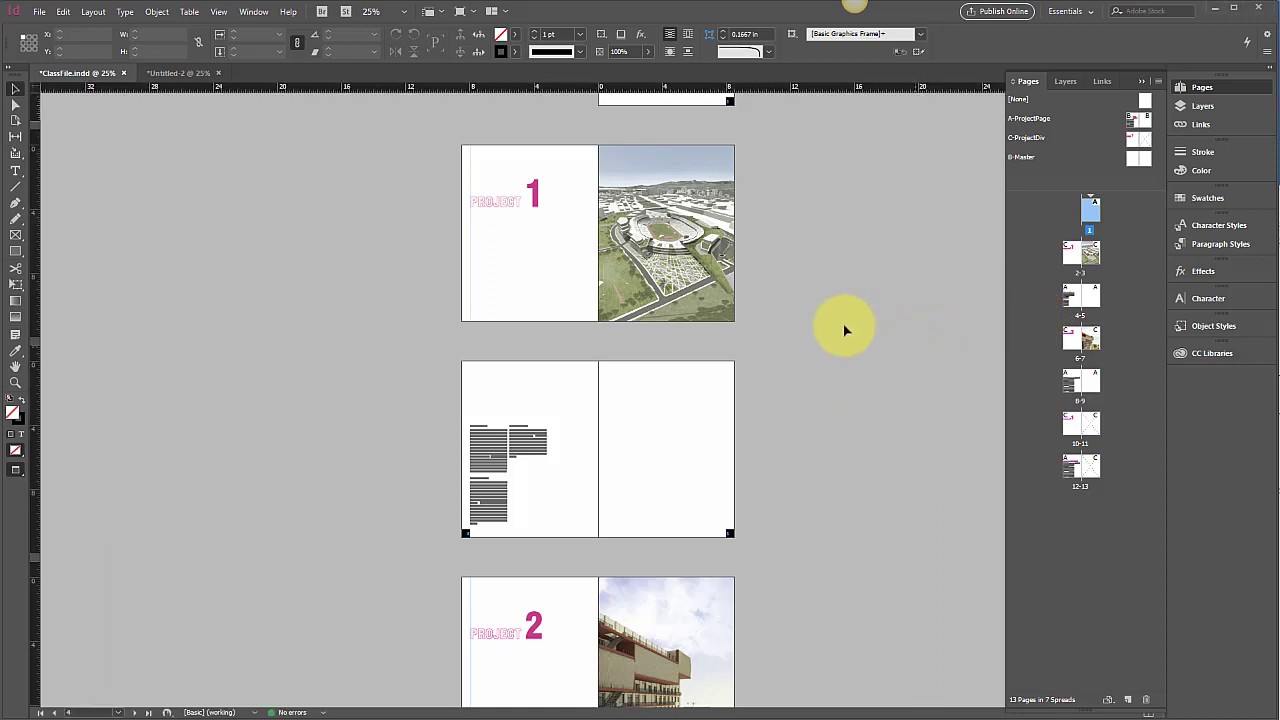
{"action": "left_click", "coordinate": [674, 283]}
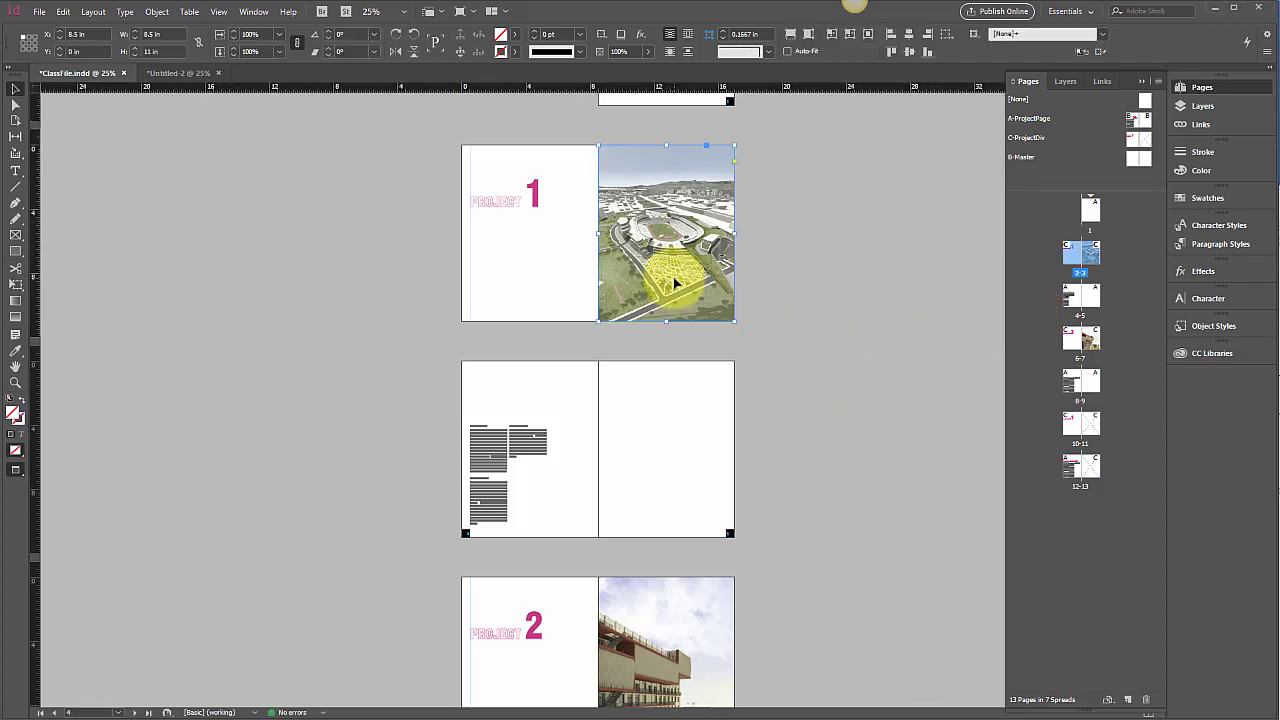
{"action": "key", "text": "ctrl+equal"}
{"action": "key", "text": "ctrl+equal"}
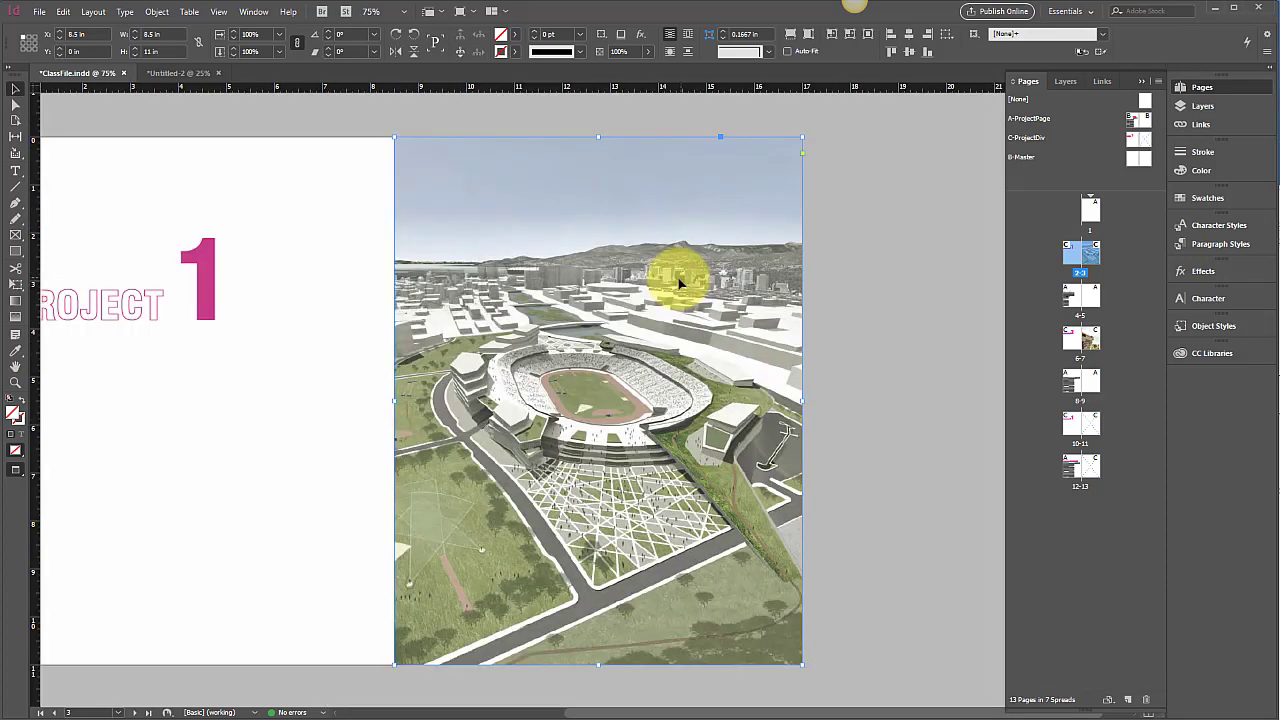
{"action": "left_click", "coordinate": [755, 51]}
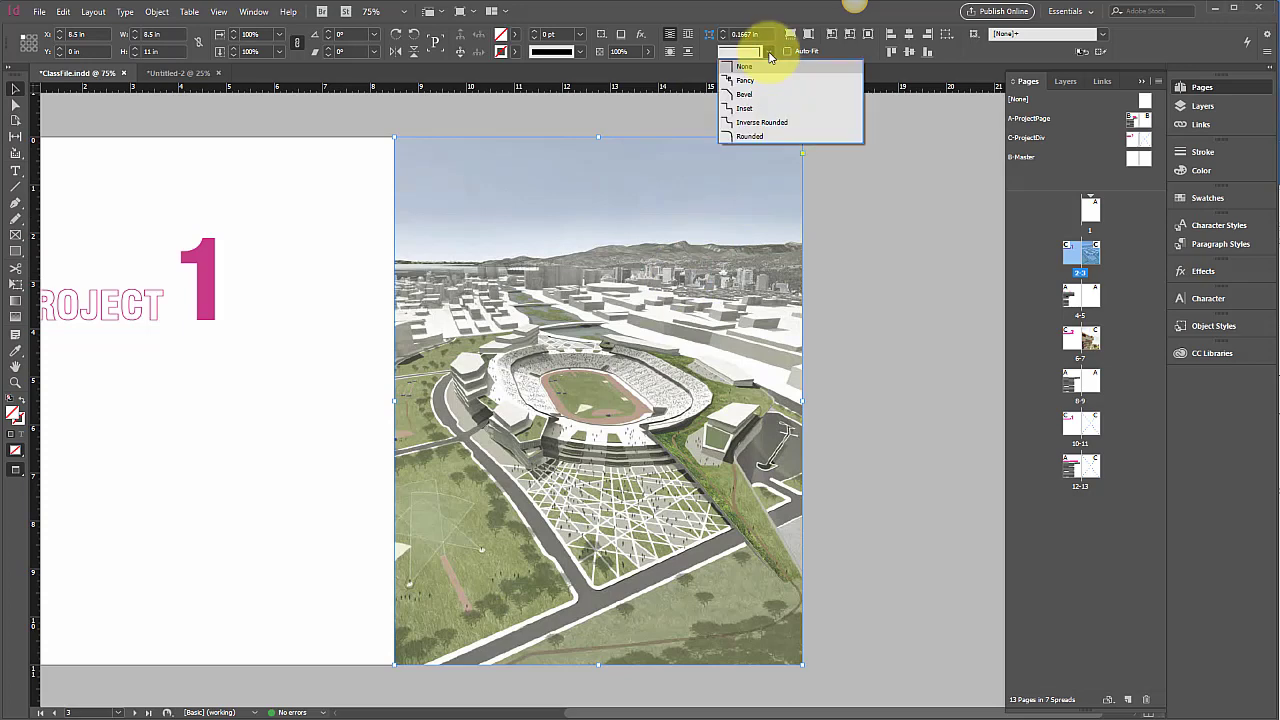
{"action": "left_click", "coordinate": [745, 136]}
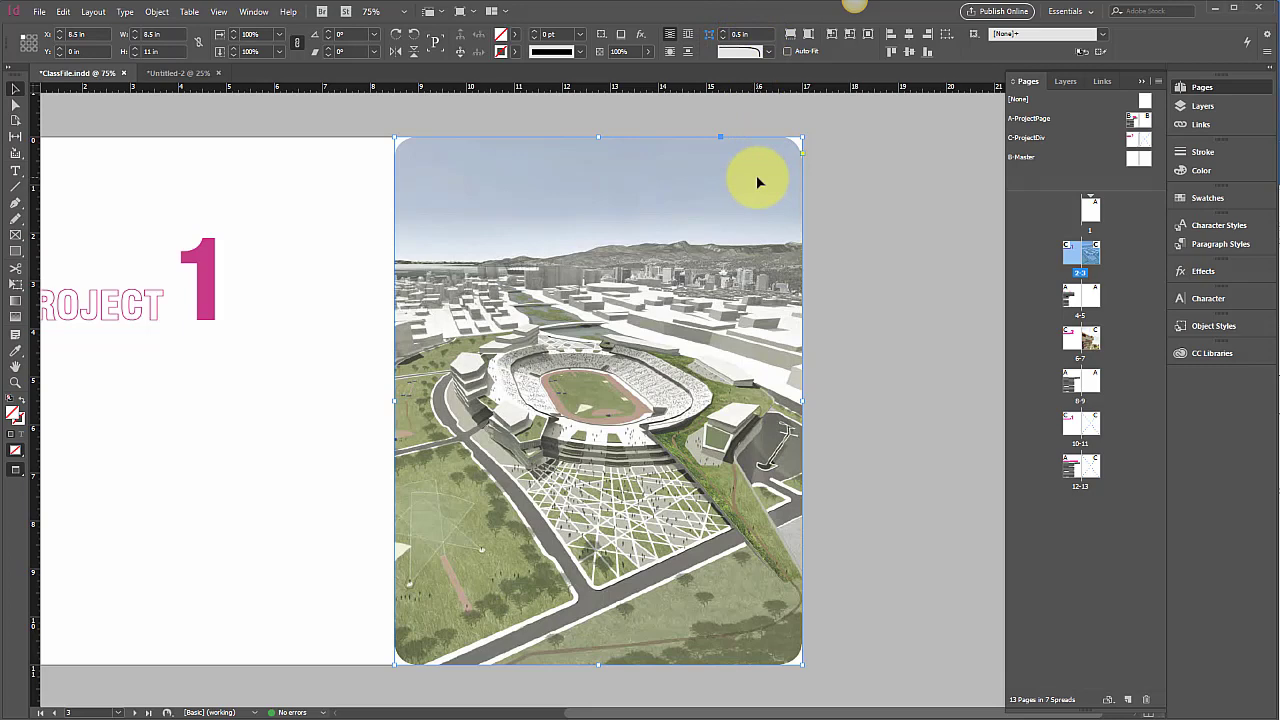
{"action": "left_click", "coordinate": [757, 50]}
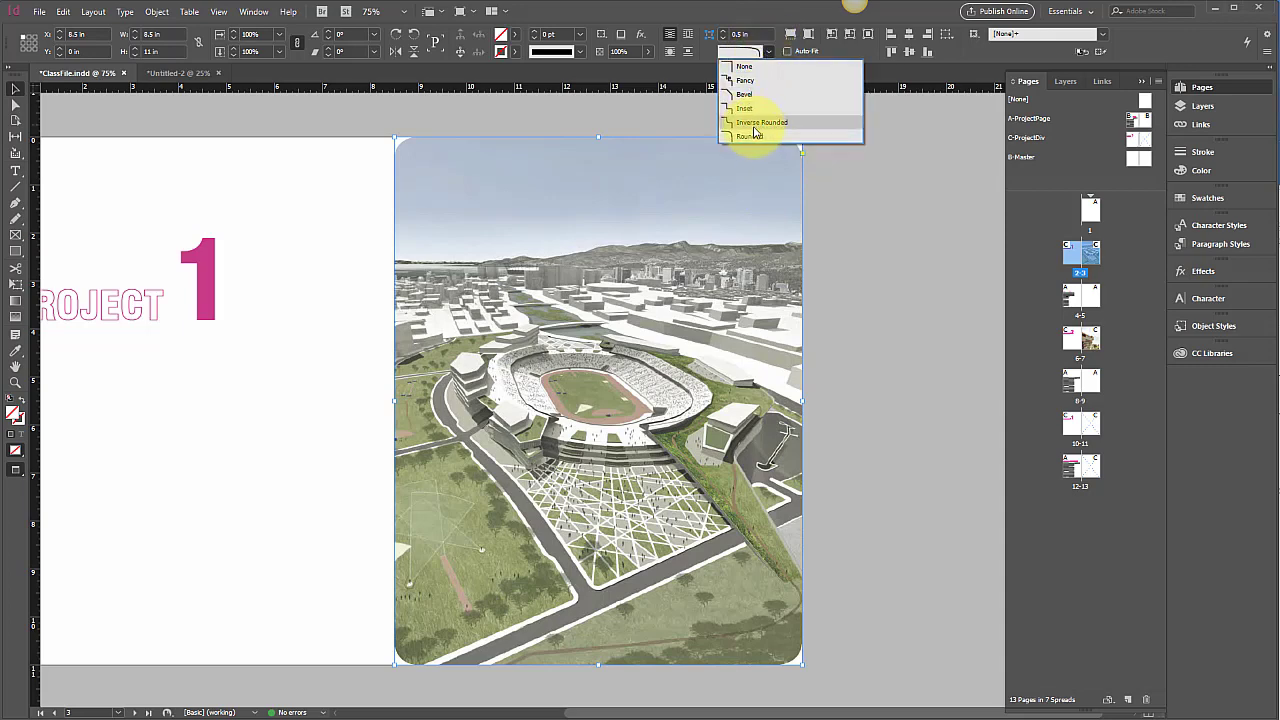
{"action": "left_click", "coordinate": [762, 34]}
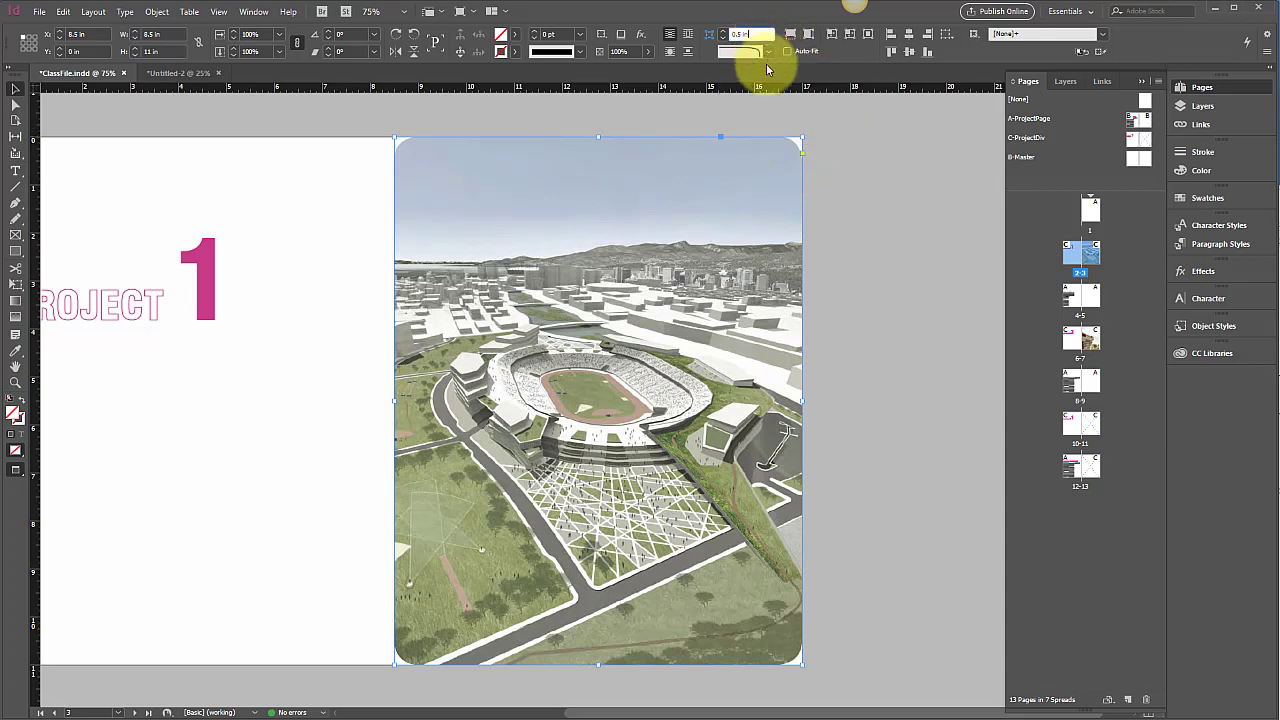
{"action": "left_click", "coordinate": [831, 123]}
{"action": "left_click", "coordinate": [762, 202]}
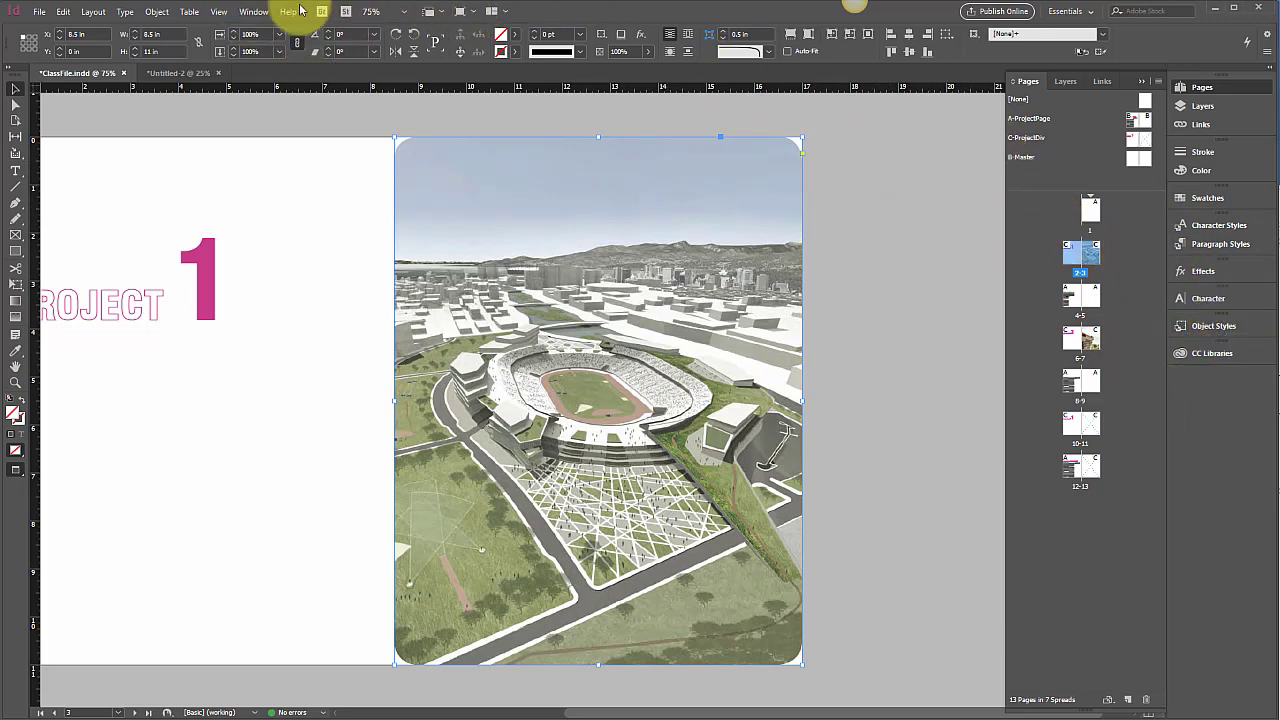
{"action": "left_click", "coordinate": [249, 14]}
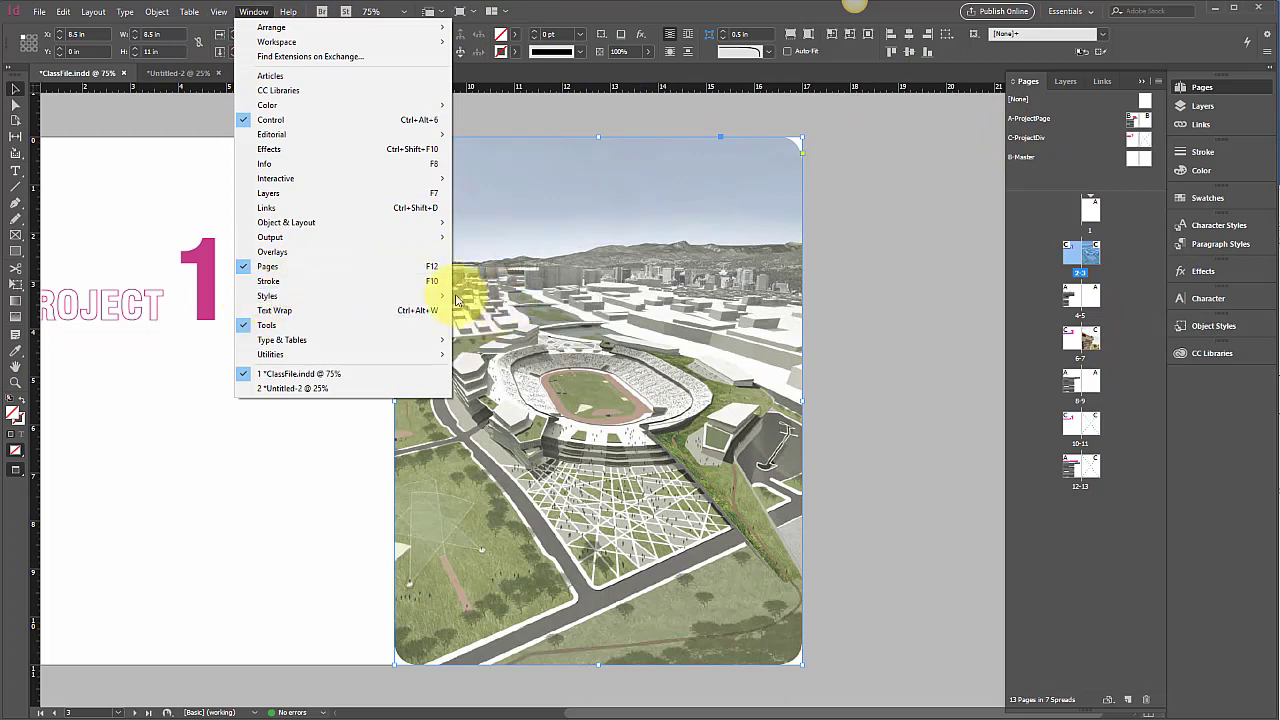
{"action": "mouse_move", "coordinate": [422, 300]}
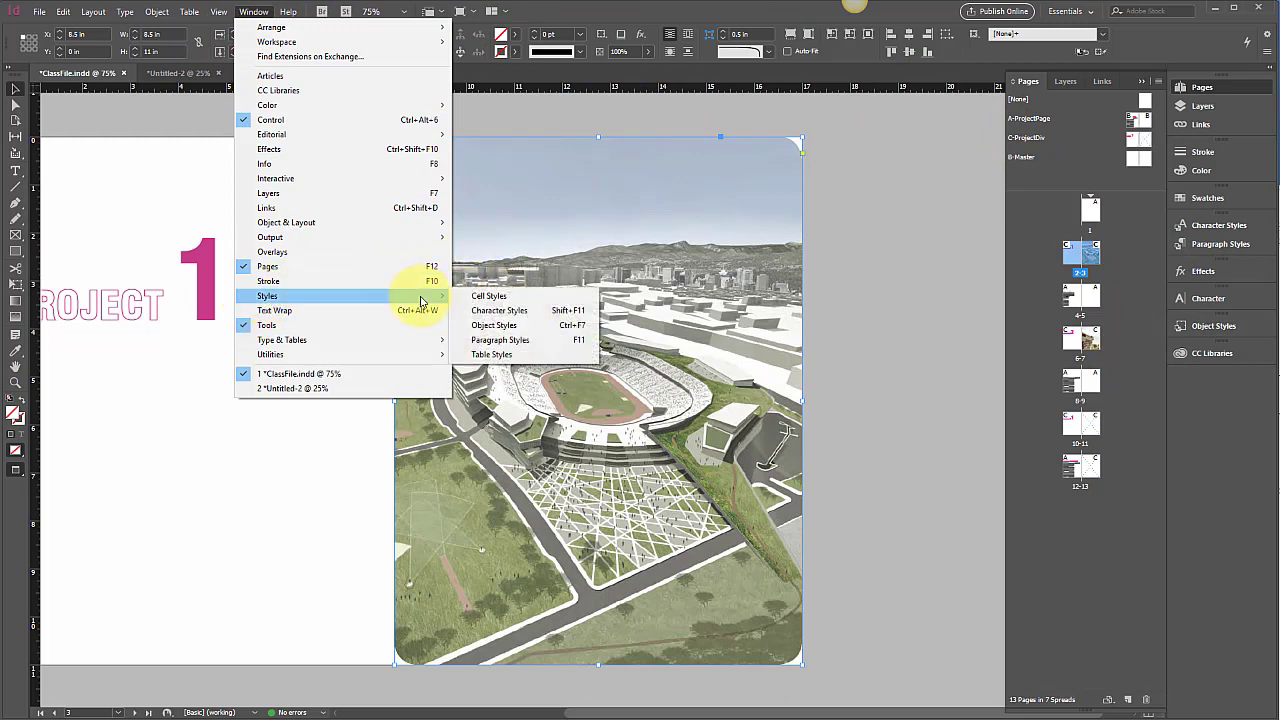
{"action": "left_click", "coordinate": [914, 263]}
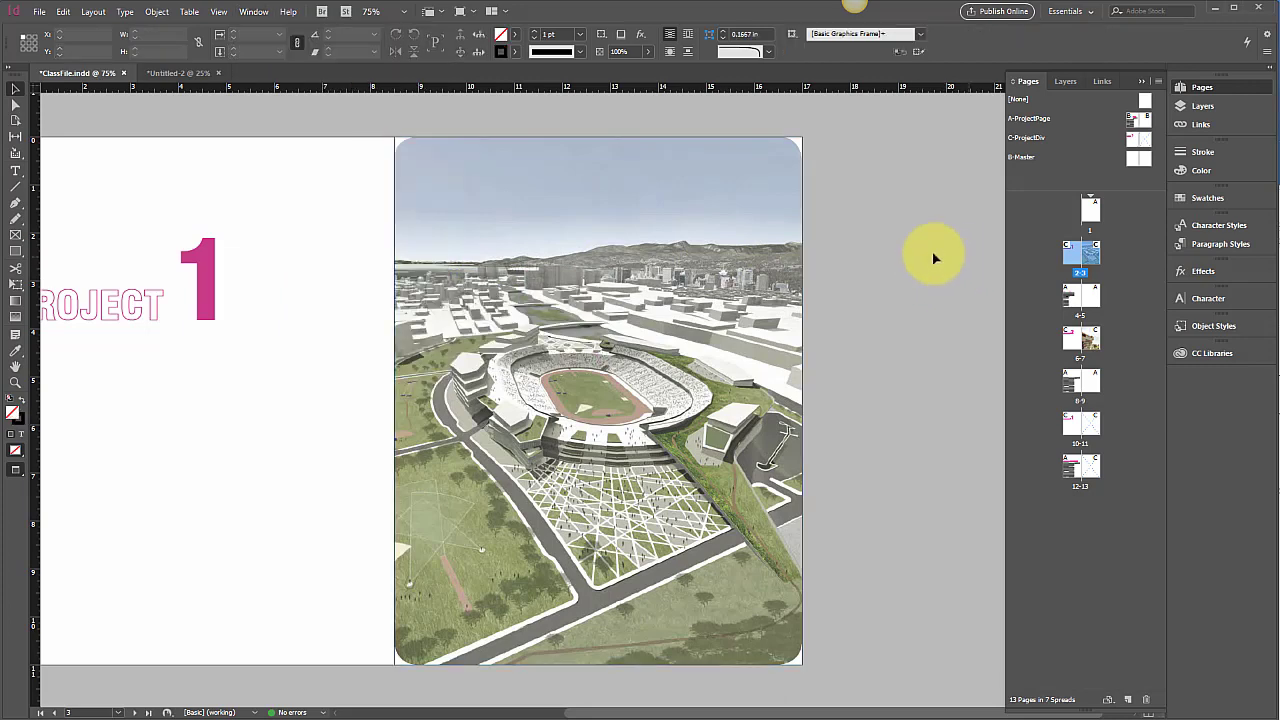
Create an object style named RoundedCorners from the stadium image frame and apply it to that frame
{"action": "left_click", "coordinate": [1208, 327]}
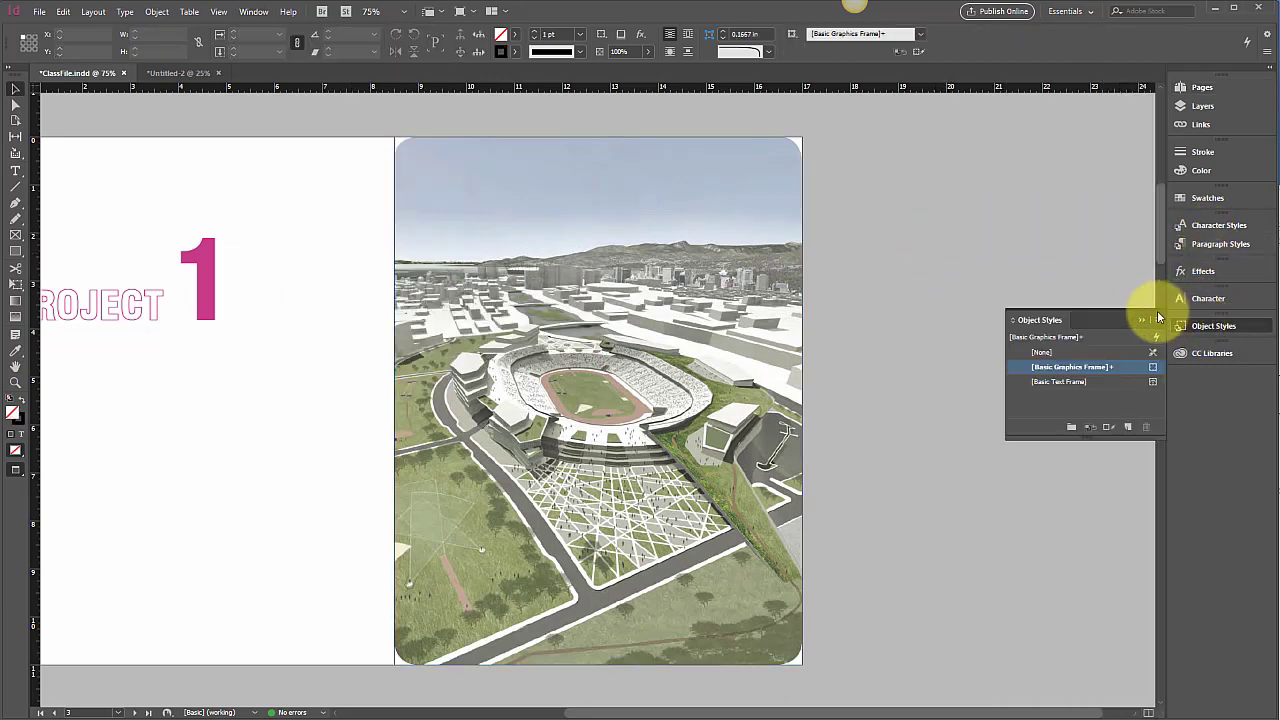
{"action": "left_click", "coordinate": [691, 209]}
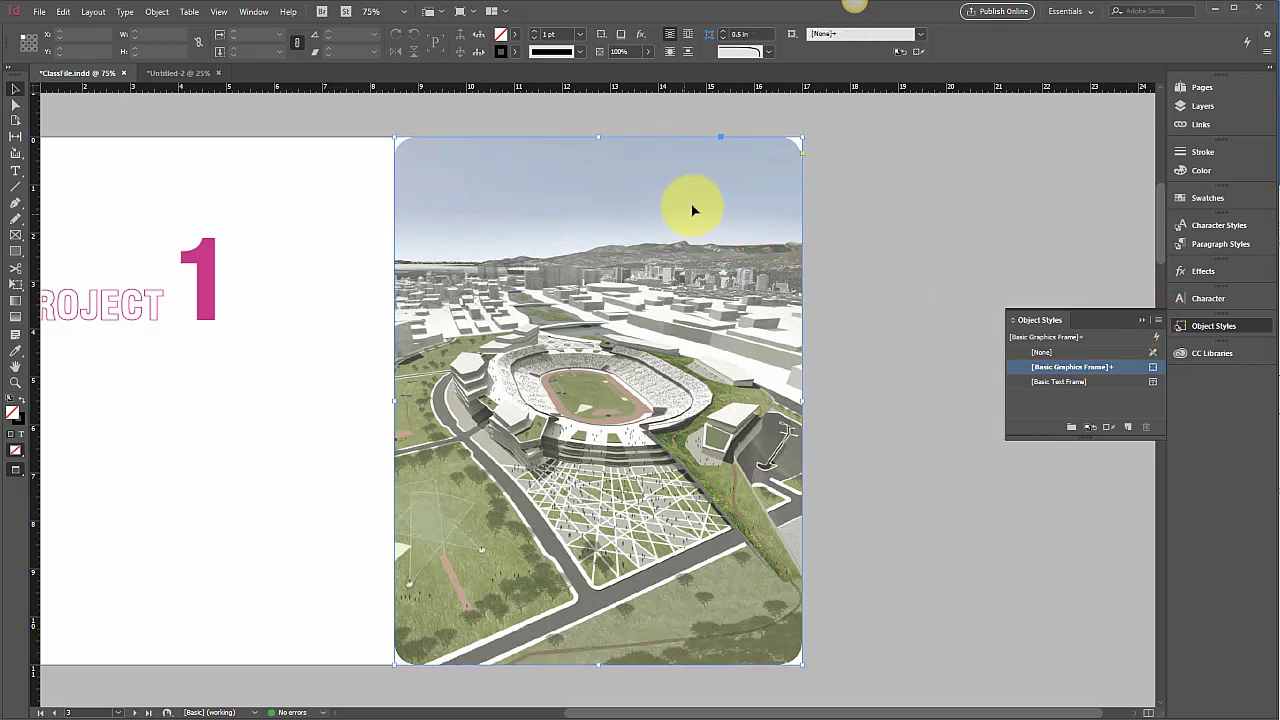
{"action": "left_click", "coordinate": [1157, 320]}
{"action": "left_click", "coordinate": [1179, 325]}
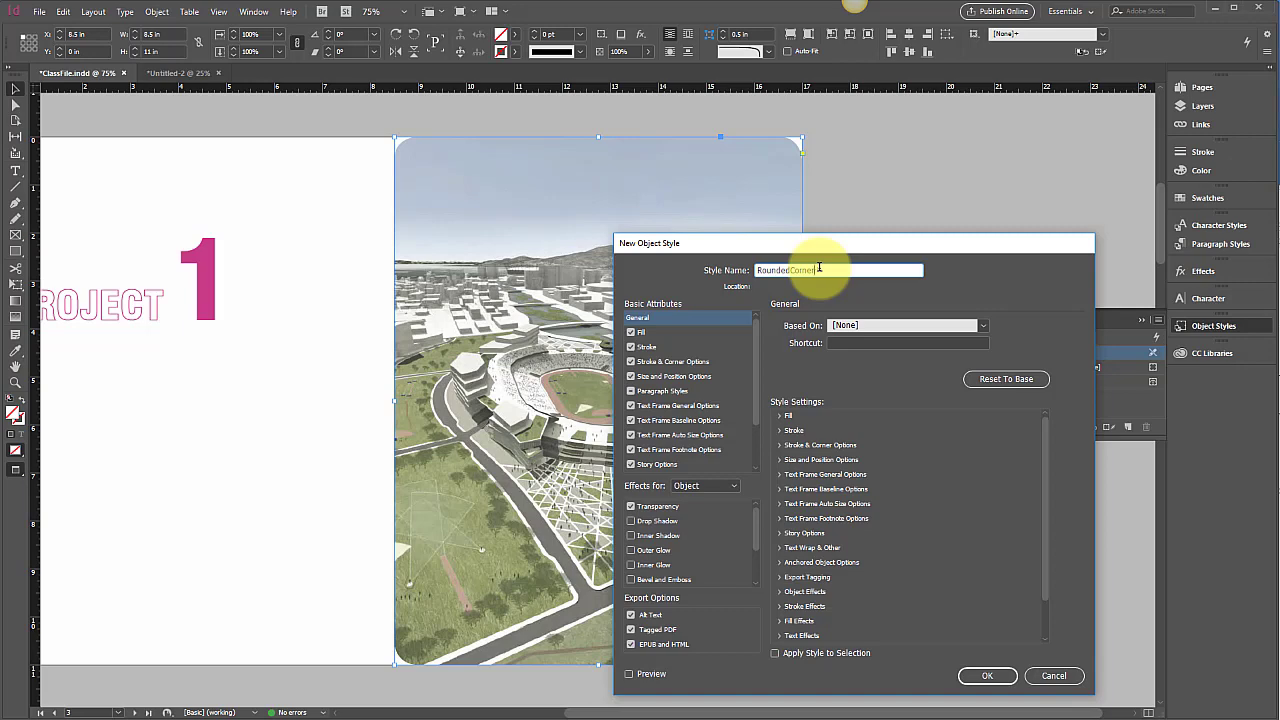
{"action": "key", "text": "Return"}
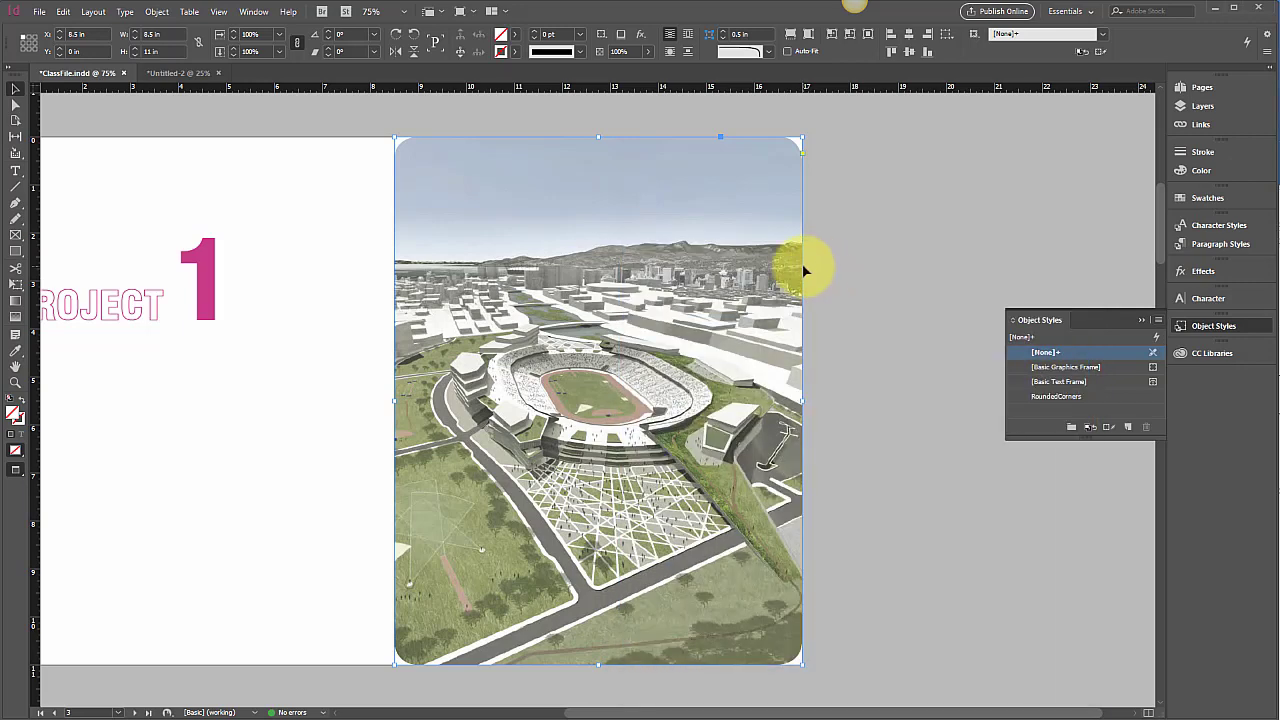
{"action": "left_click", "coordinate": [1090, 396]}
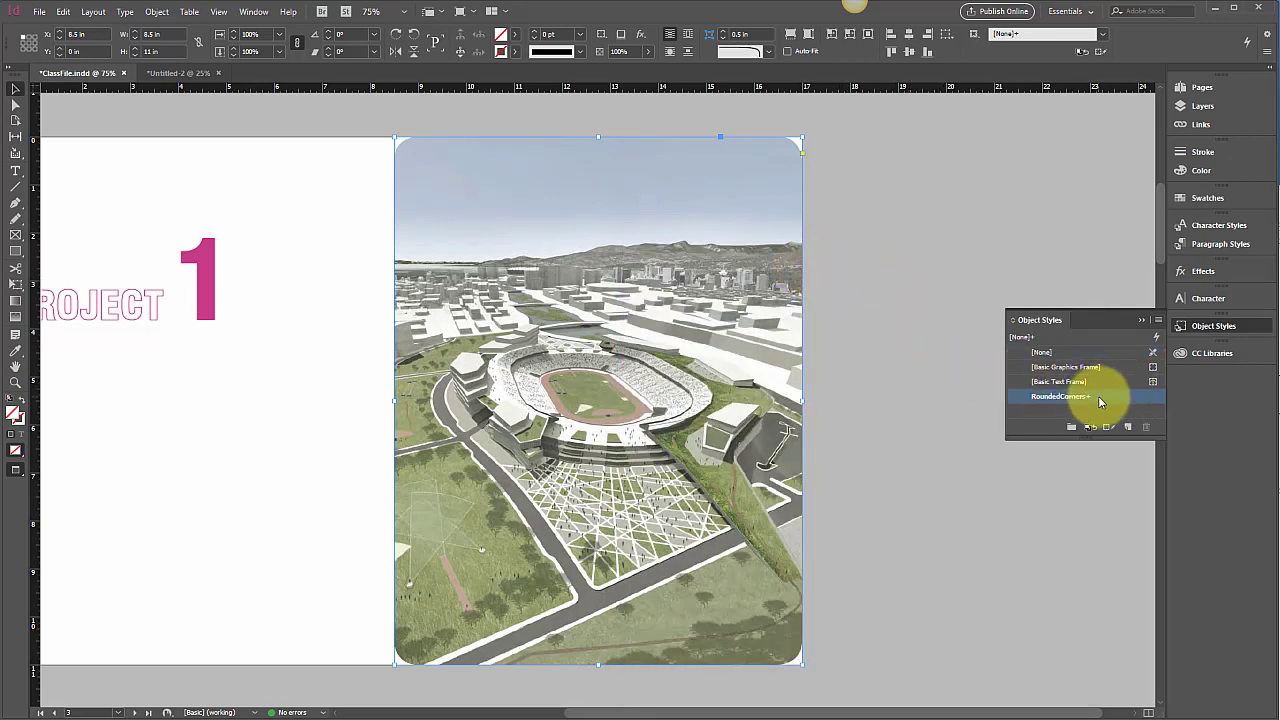
{"action": "left_click", "coordinate": [880, 366]}
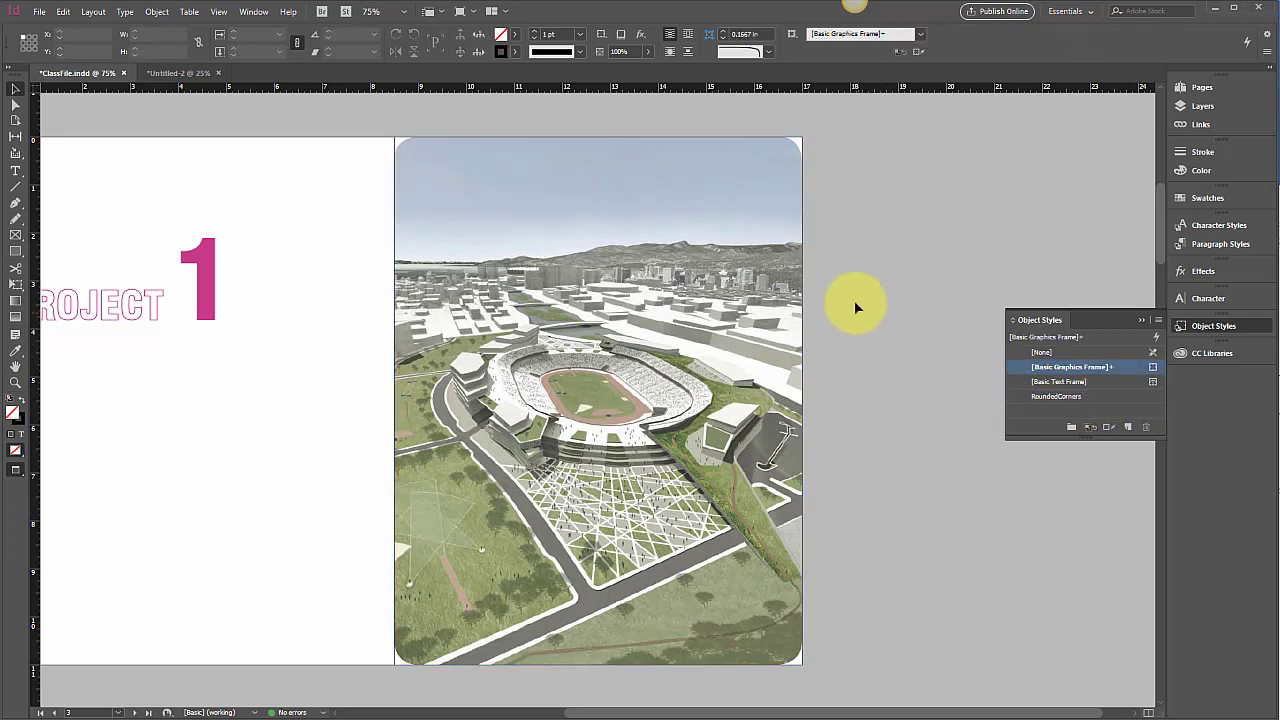
Apply the RoundedCorners object style to the building image frame on page 7 of the Project 2 spread
{"action": "left_click", "coordinate": [1200, 87]}
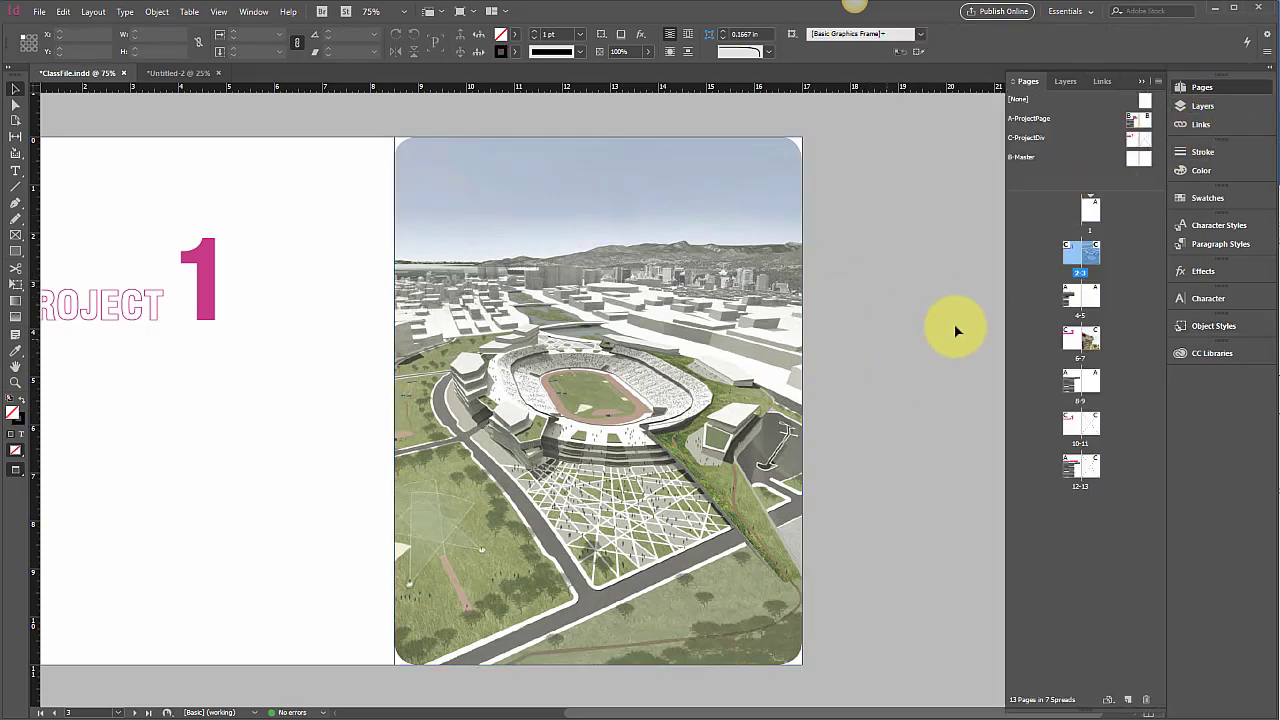
{"action": "double_click", "coordinate": [1078, 343]}
{"action": "left_click", "coordinate": [706, 403]}
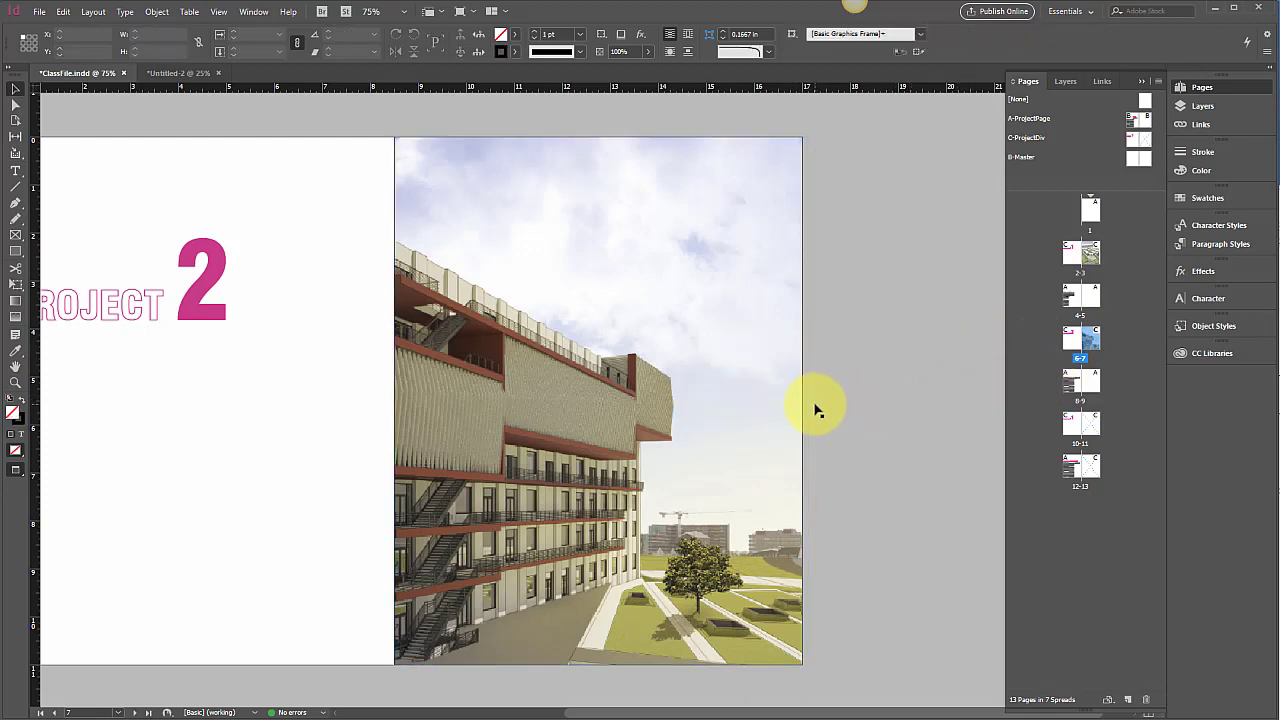
{"action": "left_click_drag", "start_coordinate": [813, 401], "coordinate": [801, 410]}
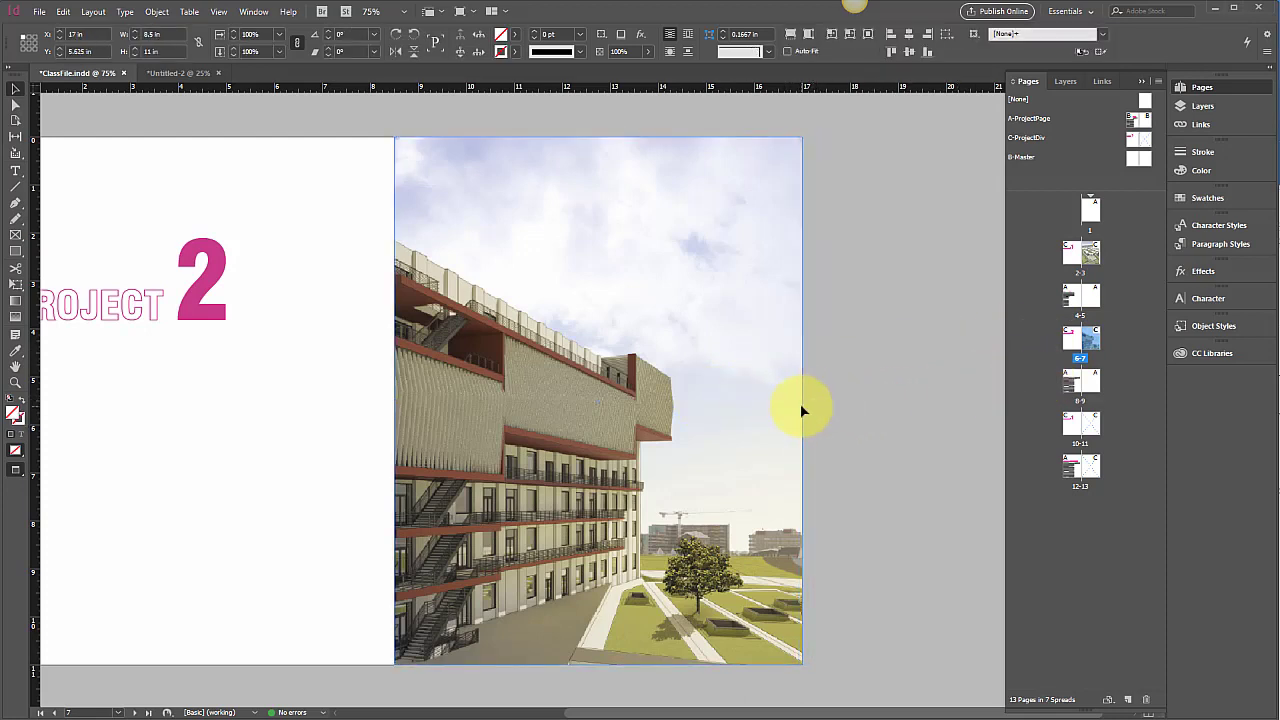
{"action": "left_click", "coordinate": [1216, 324]}
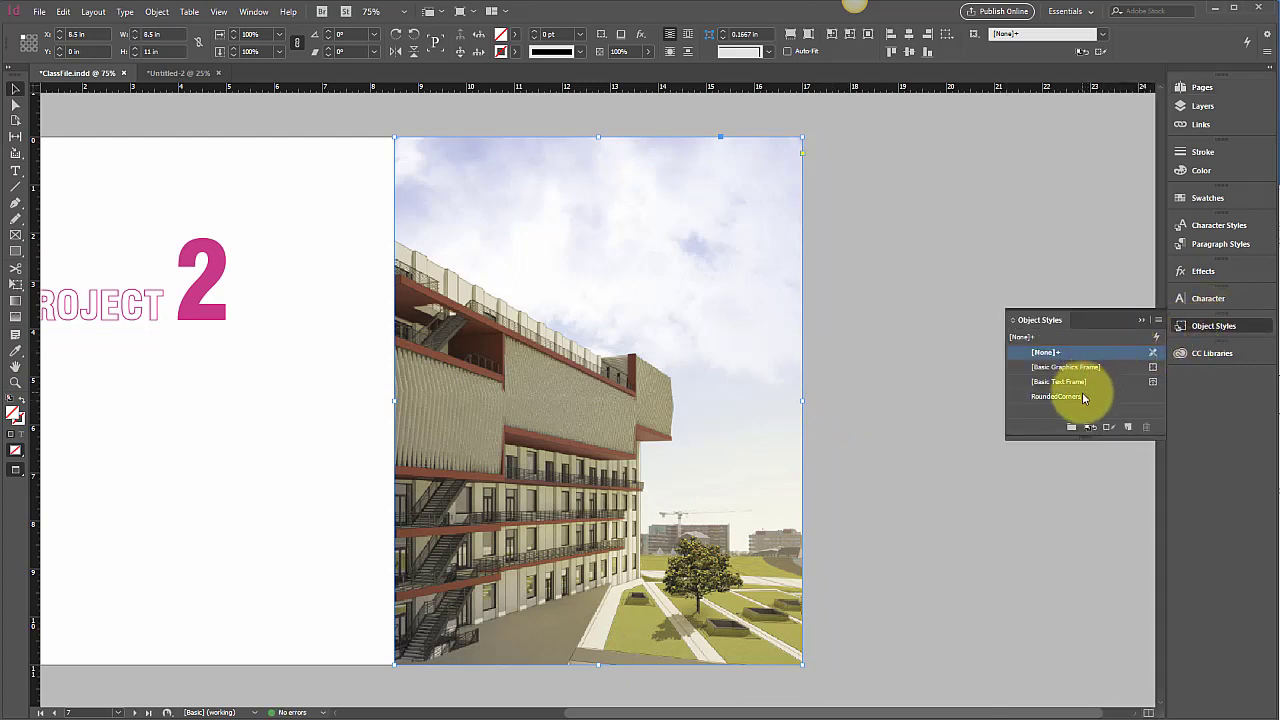
{"action": "left_click", "coordinate": [1056, 396]}
{"action": "left_click", "coordinate": [850, 407]}
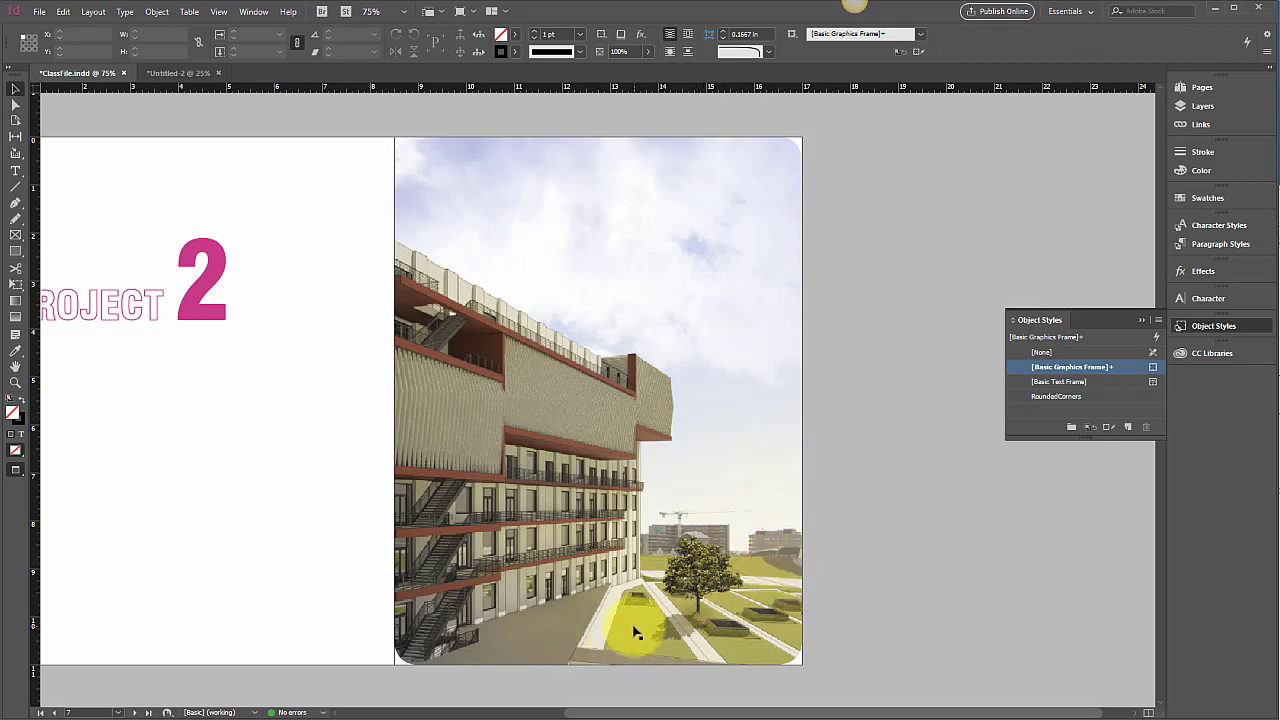
Edit the RoundedCorners object style with Preview on, giving it a 4 pt stroke in C=100 M=0 Y=0 K=0
{"action": "double_click", "coordinate": [1088, 396]}
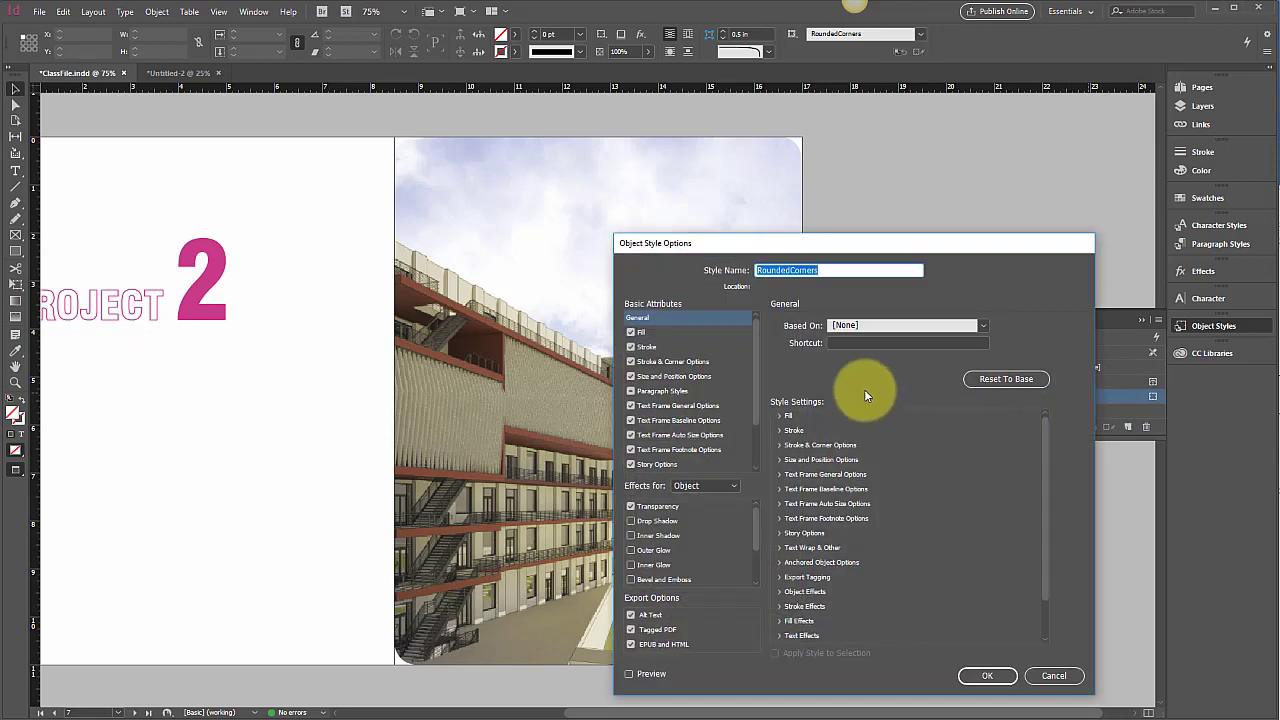
{"action": "left_click_drag", "start_coordinate": [760, 246], "coordinate": [529, 142]}
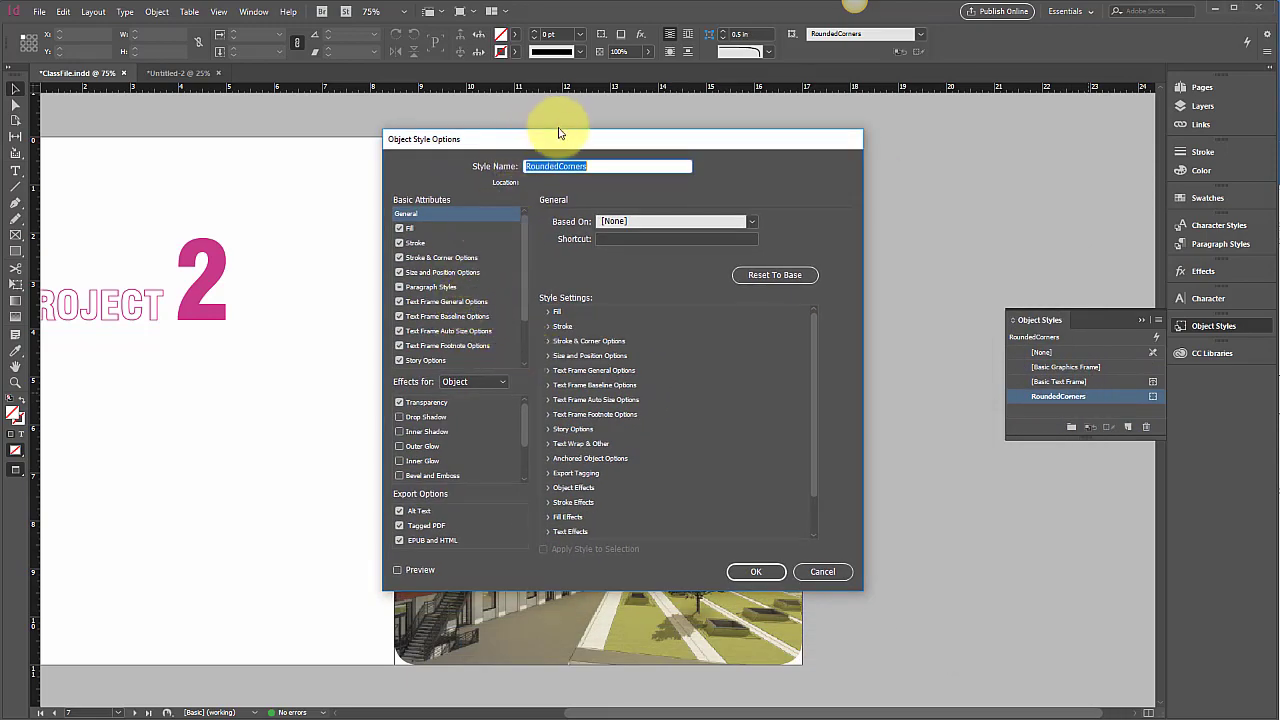
{"action": "left_click_drag", "start_coordinate": [660, 130], "coordinate": [1025, 96]}
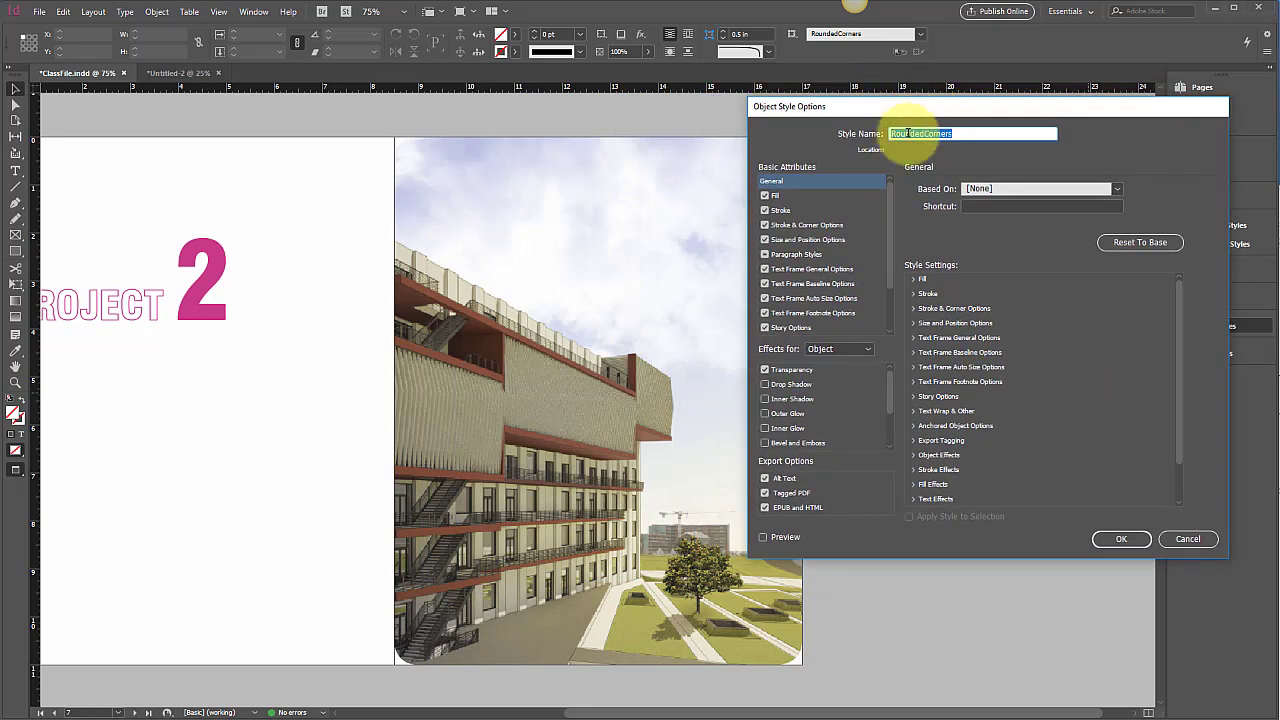
{"action": "left_click", "coordinate": [763, 536]}
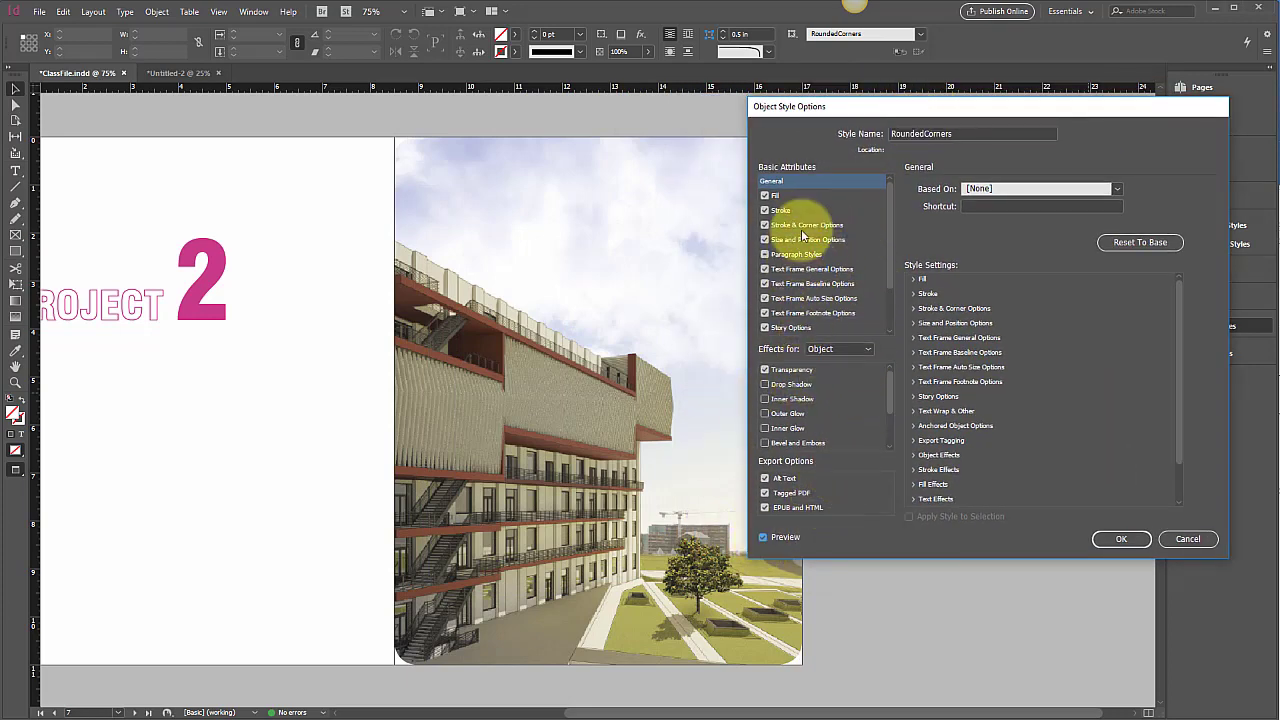
{"action": "left_click", "coordinate": [780, 210]}
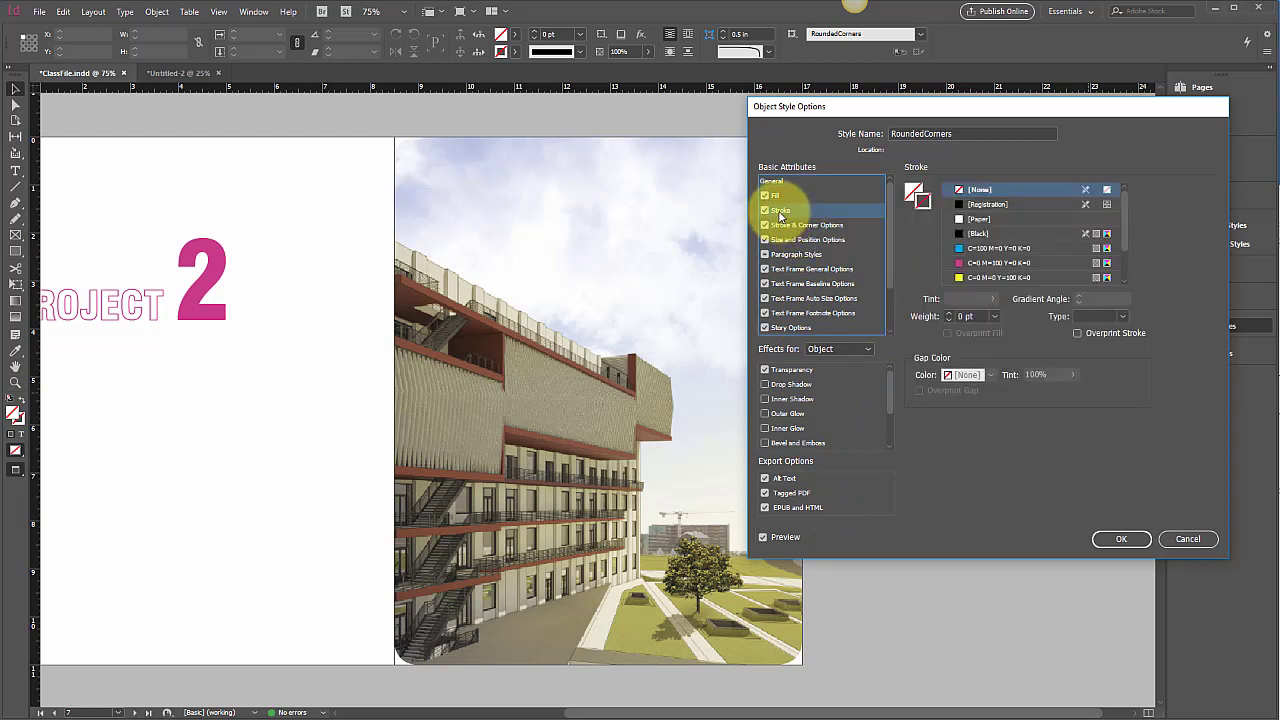
{"action": "left_click", "coordinate": [958, 247]}
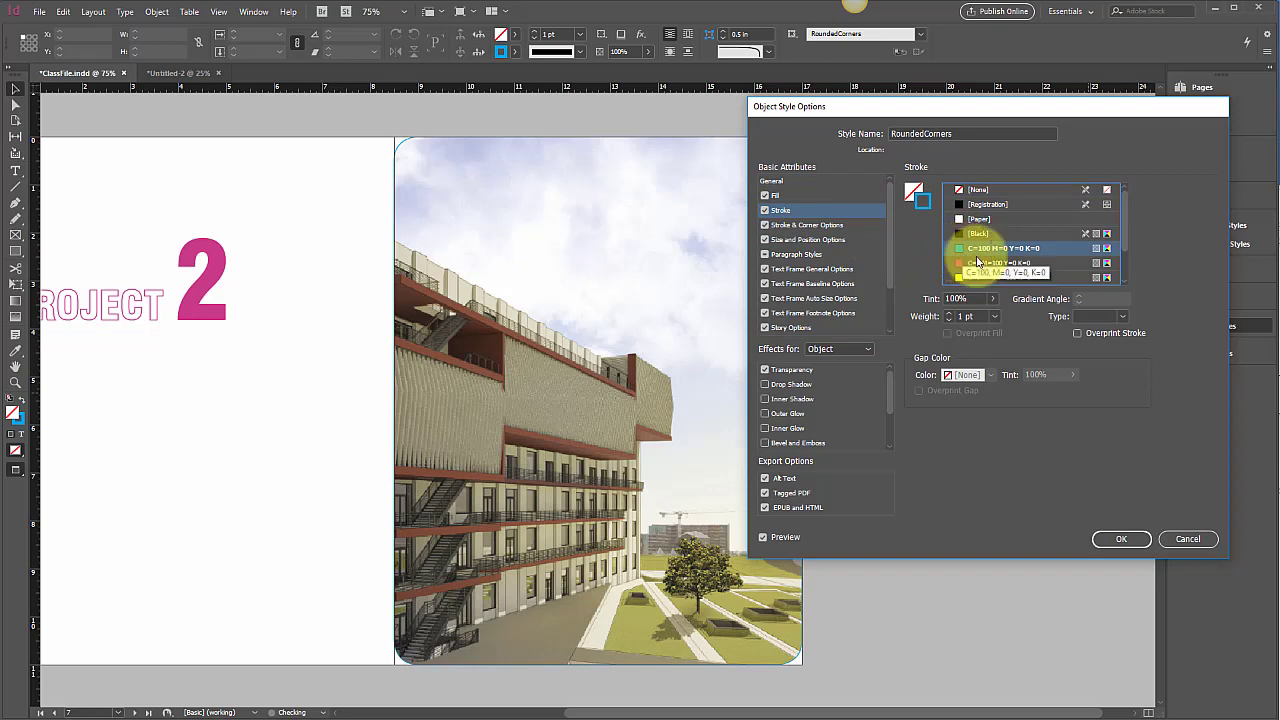
{"action": "left_click", "coordinate": [993, 316]}
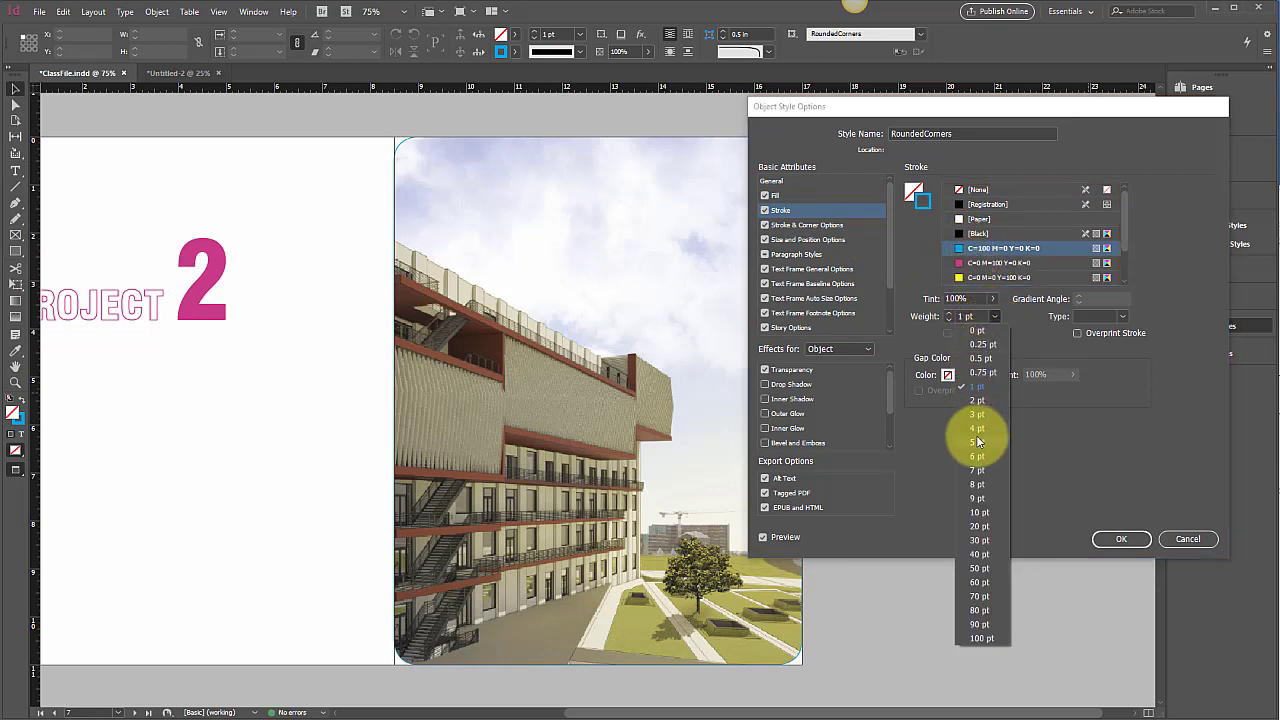
{"action": "left_click", "coordinate": [980, 427]}
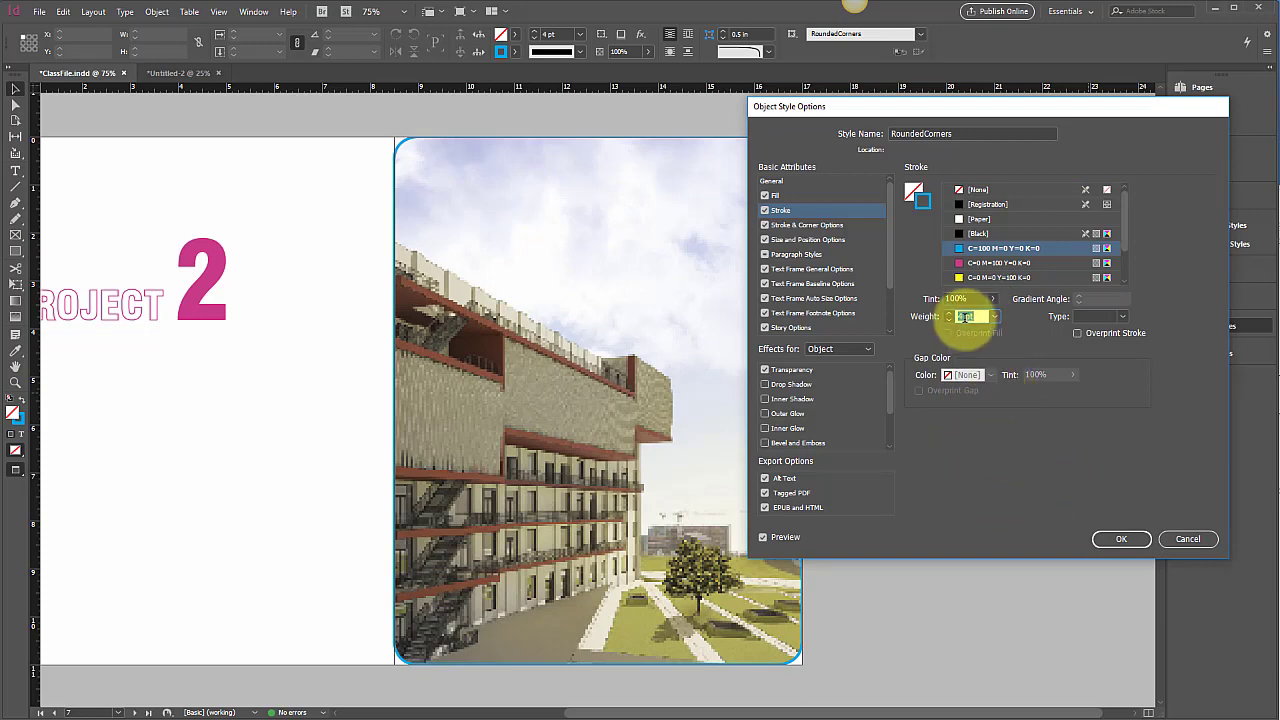
{"action": "left_click", "coordinate": [1121, 541]}
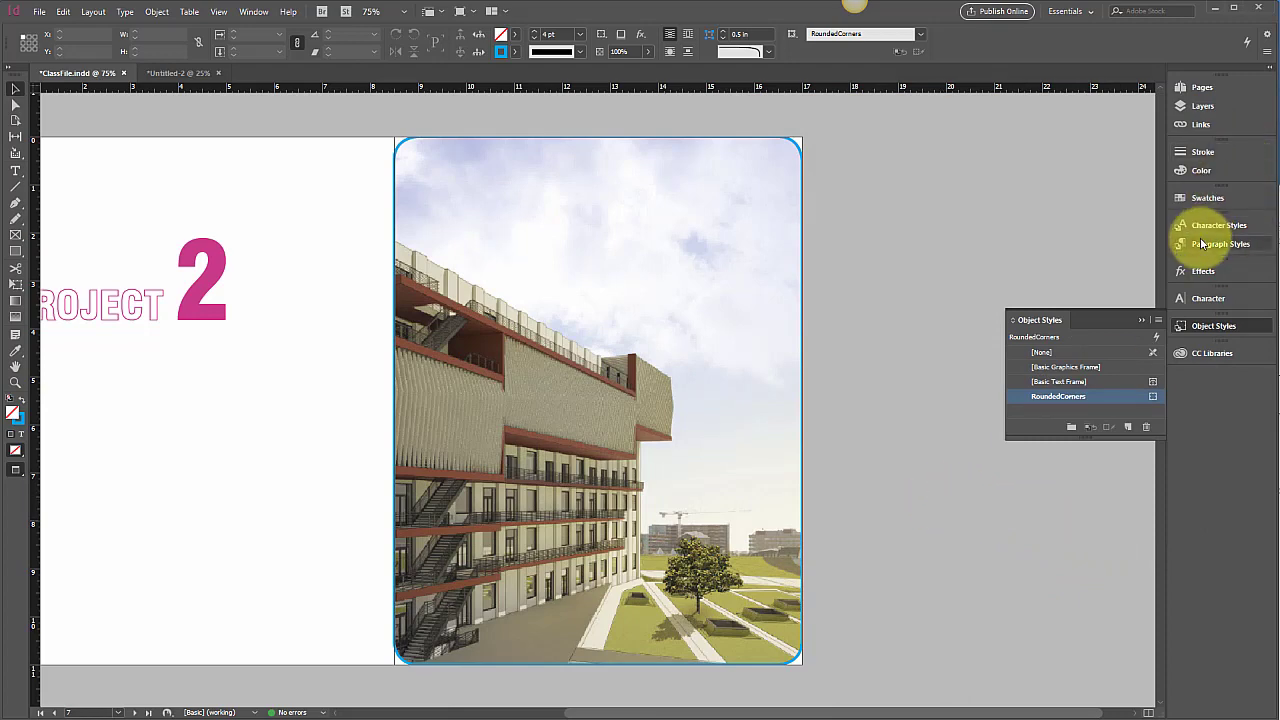
Check the edited RoundedCorners style on the image frames of pages 3 and 7
{"action": "left_click", "coordinate": [1201, 87]}
{"action": "double_click", "coordinate": [1090, 257]}
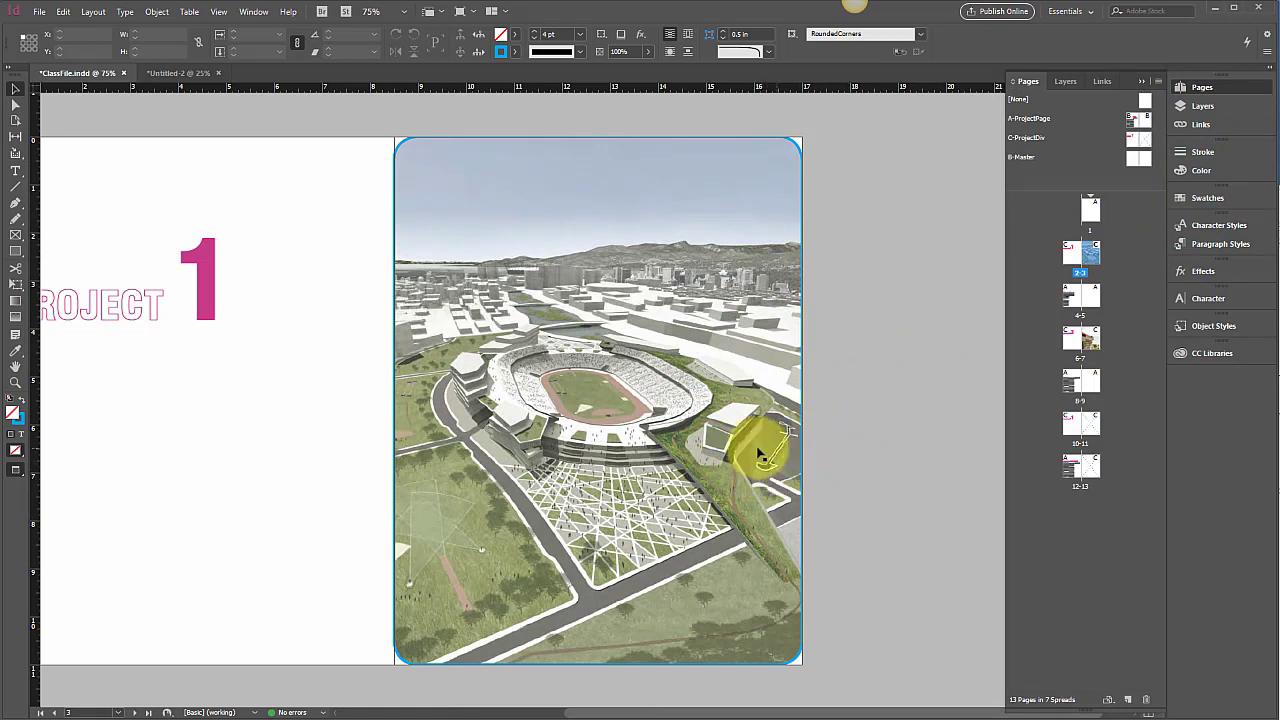
{"action": "left_click", "coordinate": [1100, 347]}
{"action": "double_click", "coordinate": [1100, 347]}
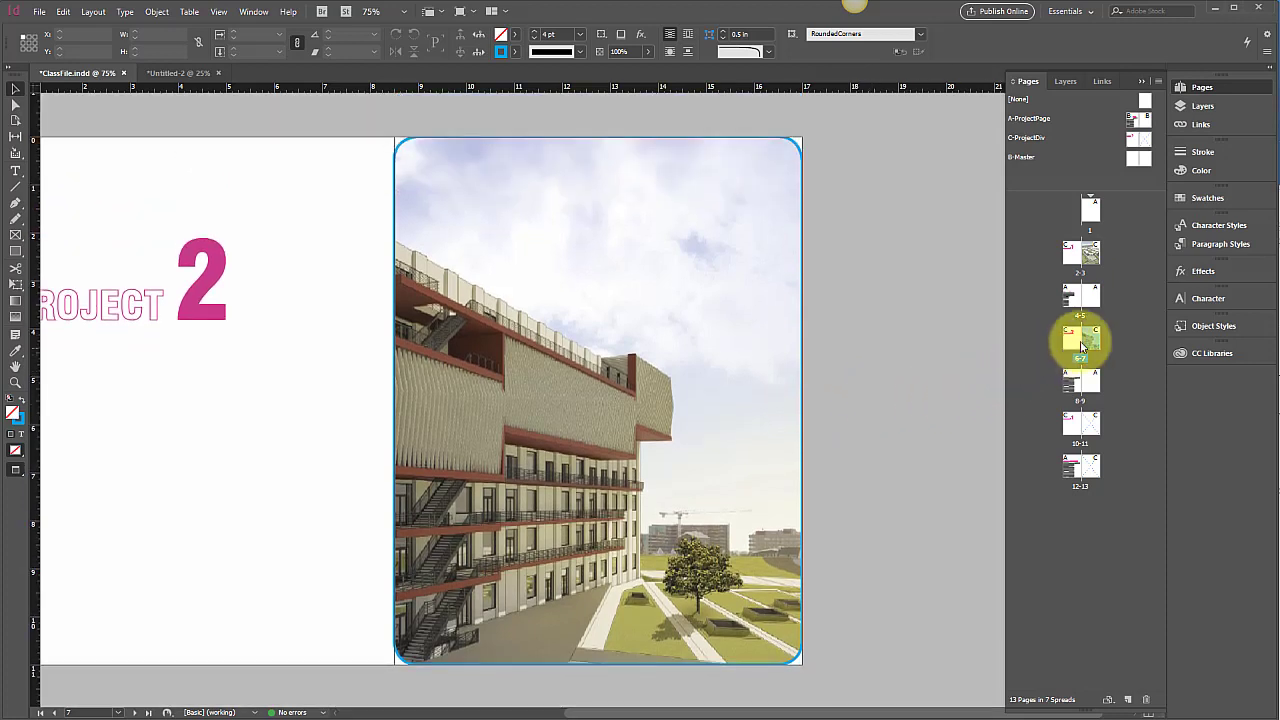
Set the top-left and bottom-left corner shapes of the RoundedCorners object style to None in its Stroke & Corner Options
{"action": "left_click", "coordinate": [1206, 323]}
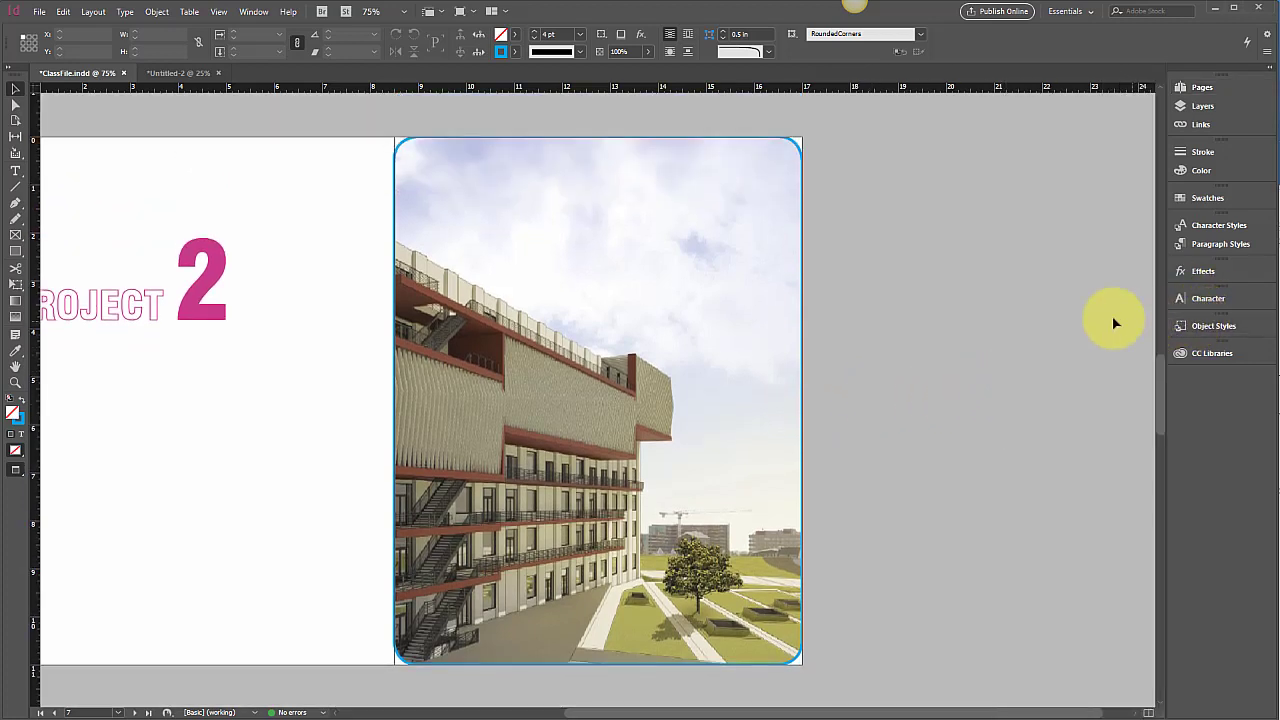
{"action": "left_click", "coordinate": [1201, 328]}
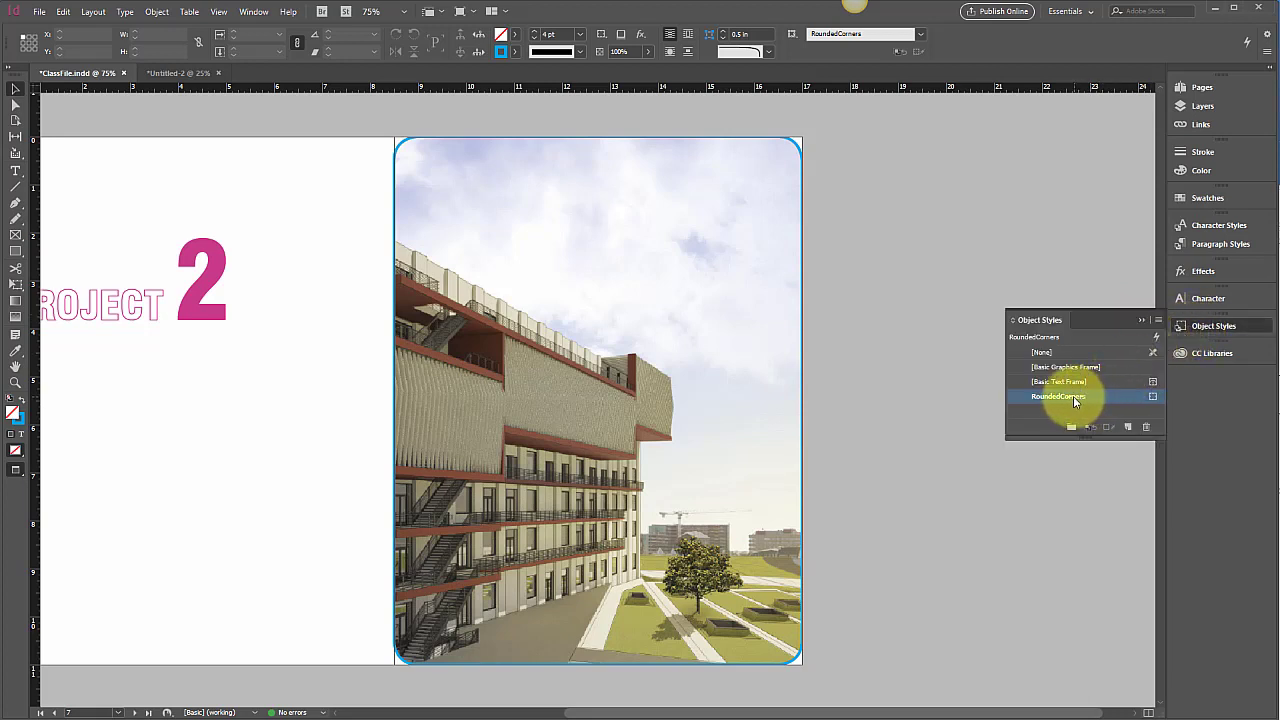
{"action": "double_click", "coordinate": [1024, 396]}
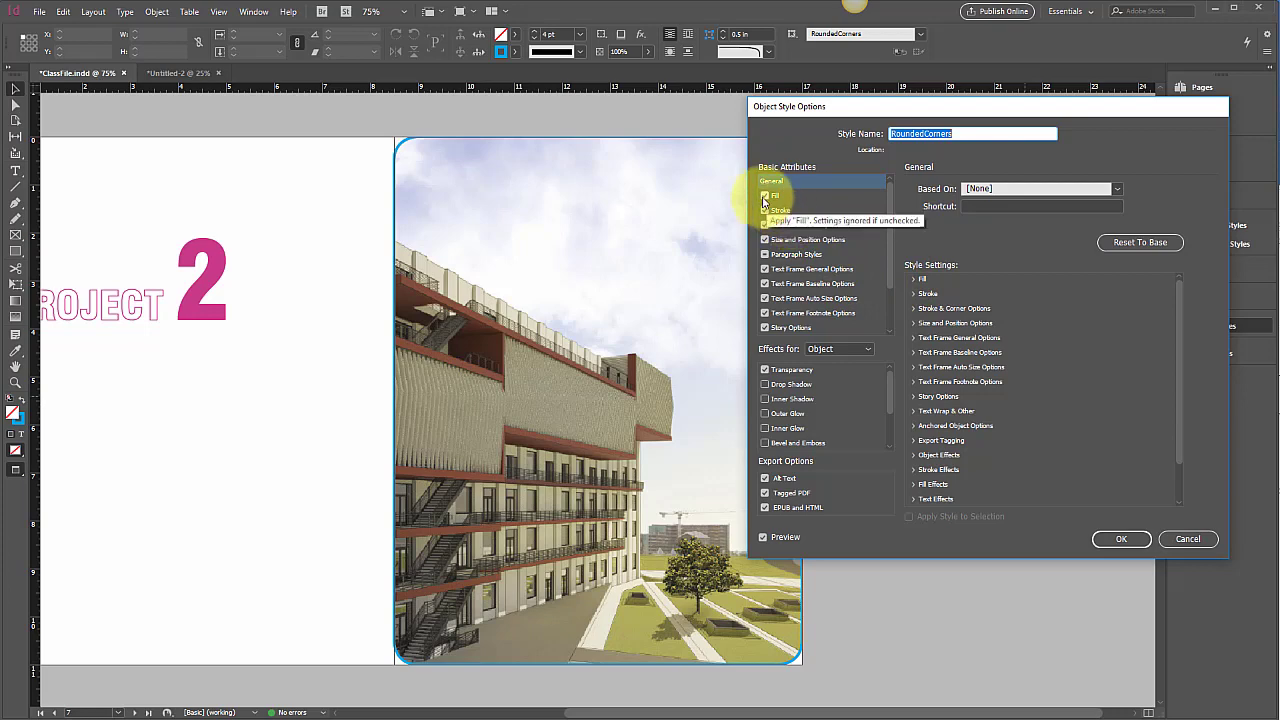
{"action": "left_click", "coordinate": [778, 197]}
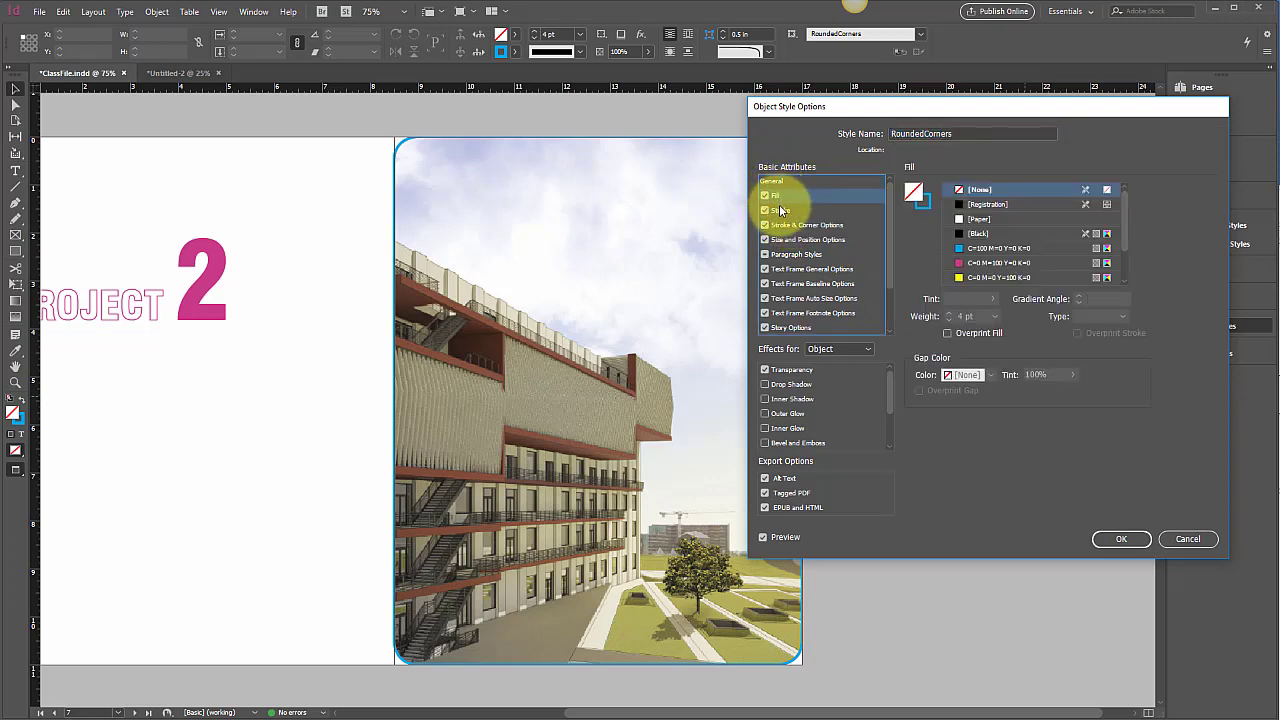
{"action": "left_click", "coordinate": [784, 228]}
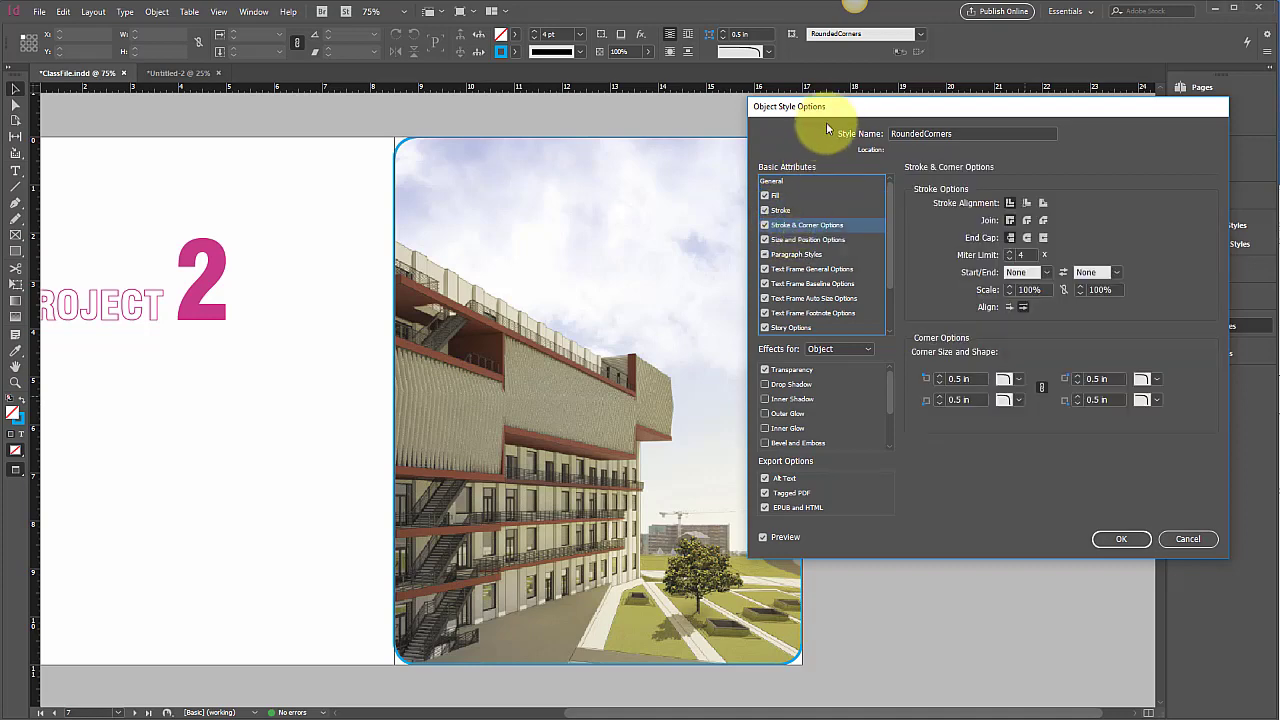
{"action": "left_click_drag", "start_coordinate": [826, 110], "coordinate": [928, 122]}
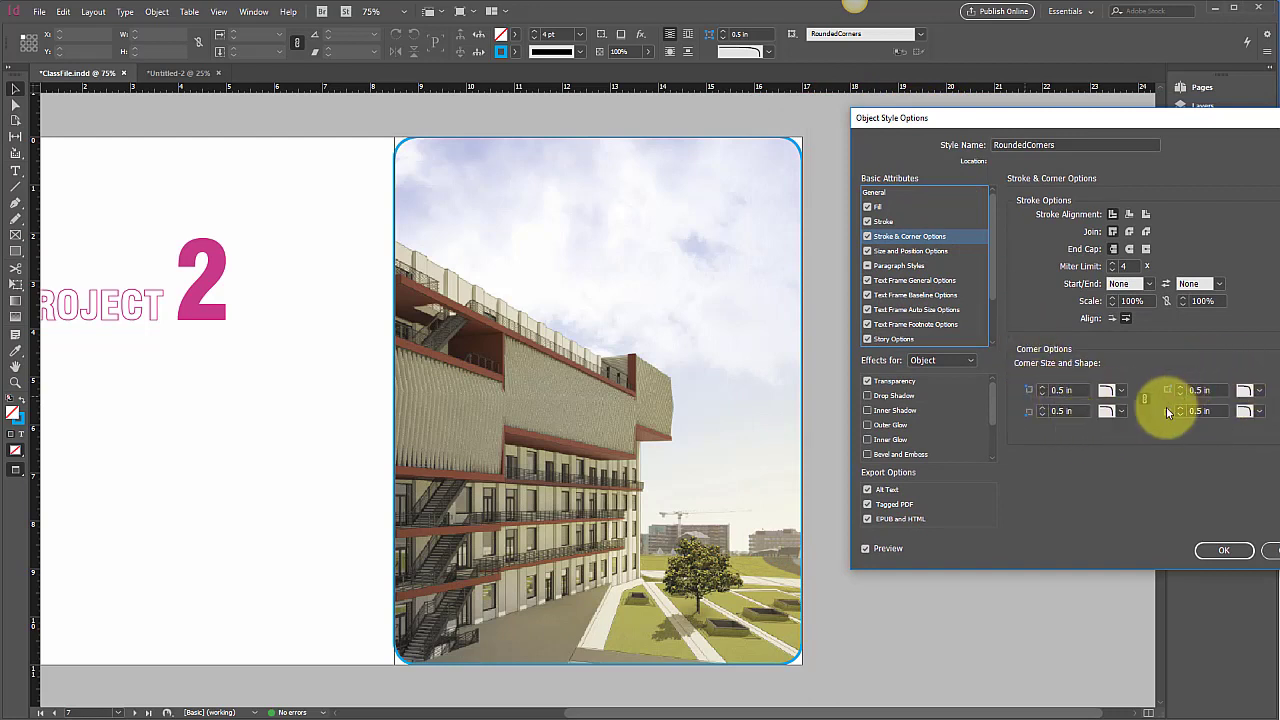
{"action": "left_click", "coordinate": [1120, 391]}
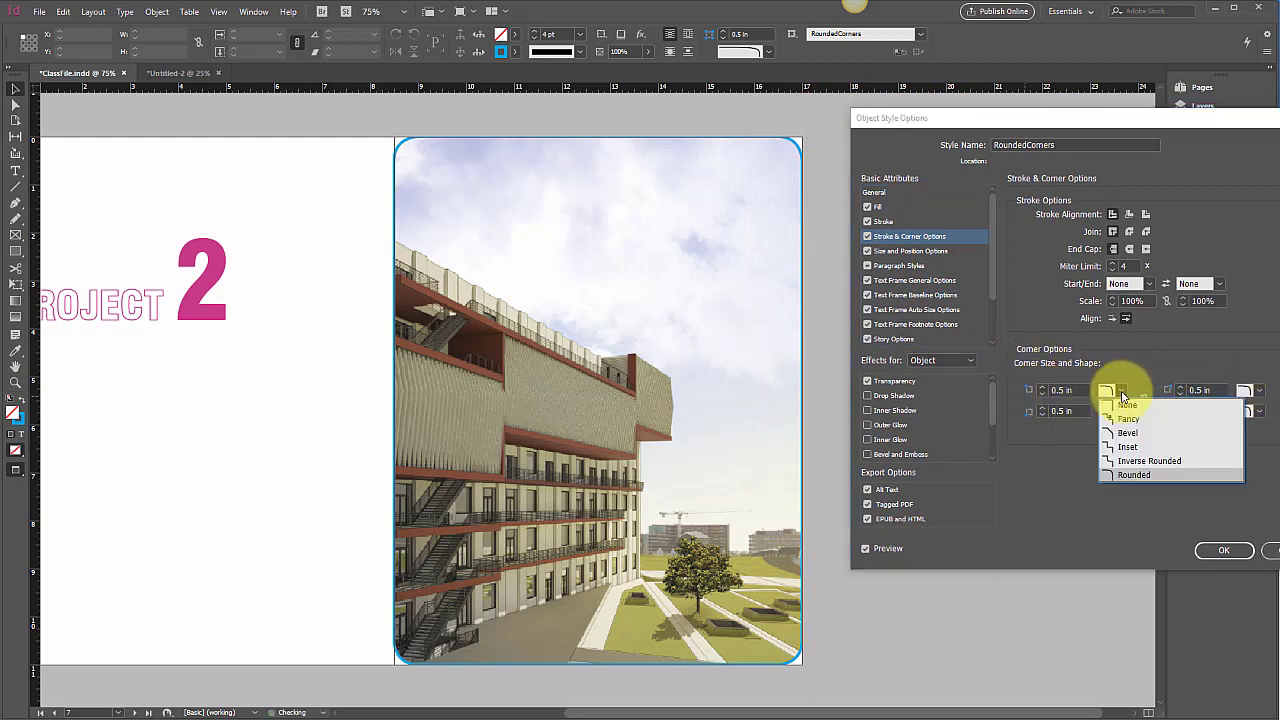
{"action": "left_click", "coordinate": [1124, 405]}
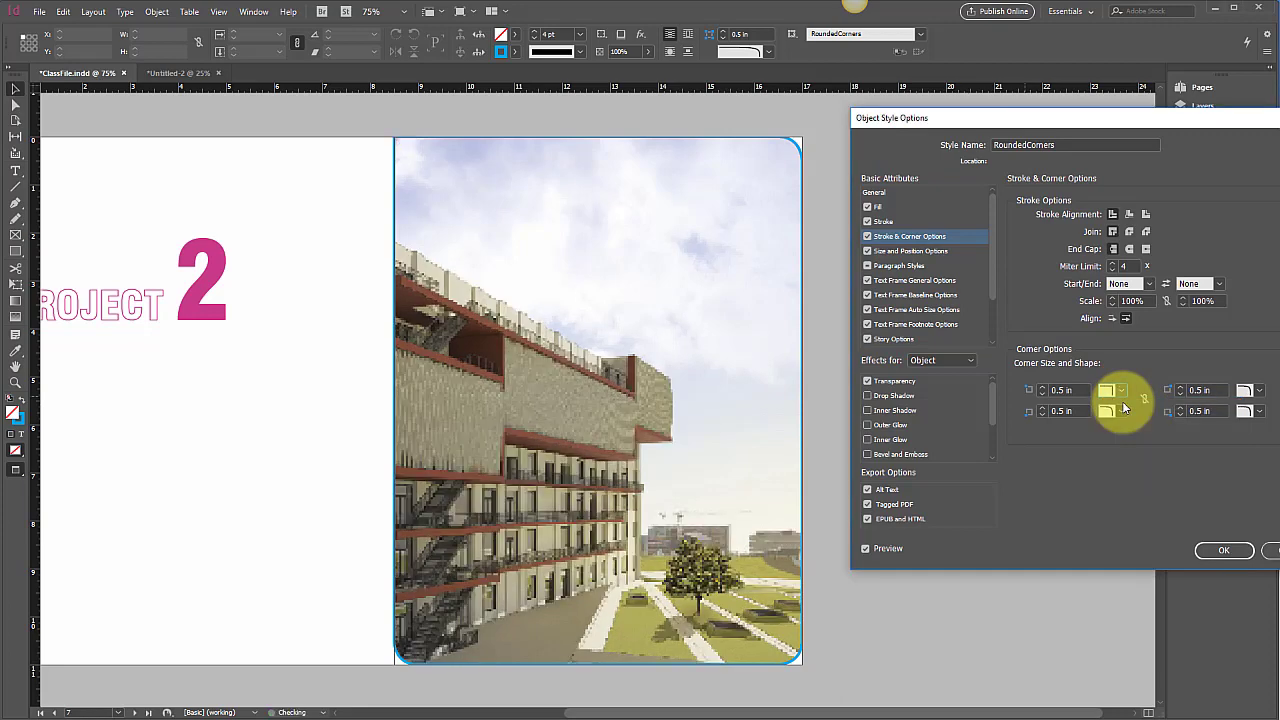
{"action": "left_click", "coordinate": [1123, 412]}
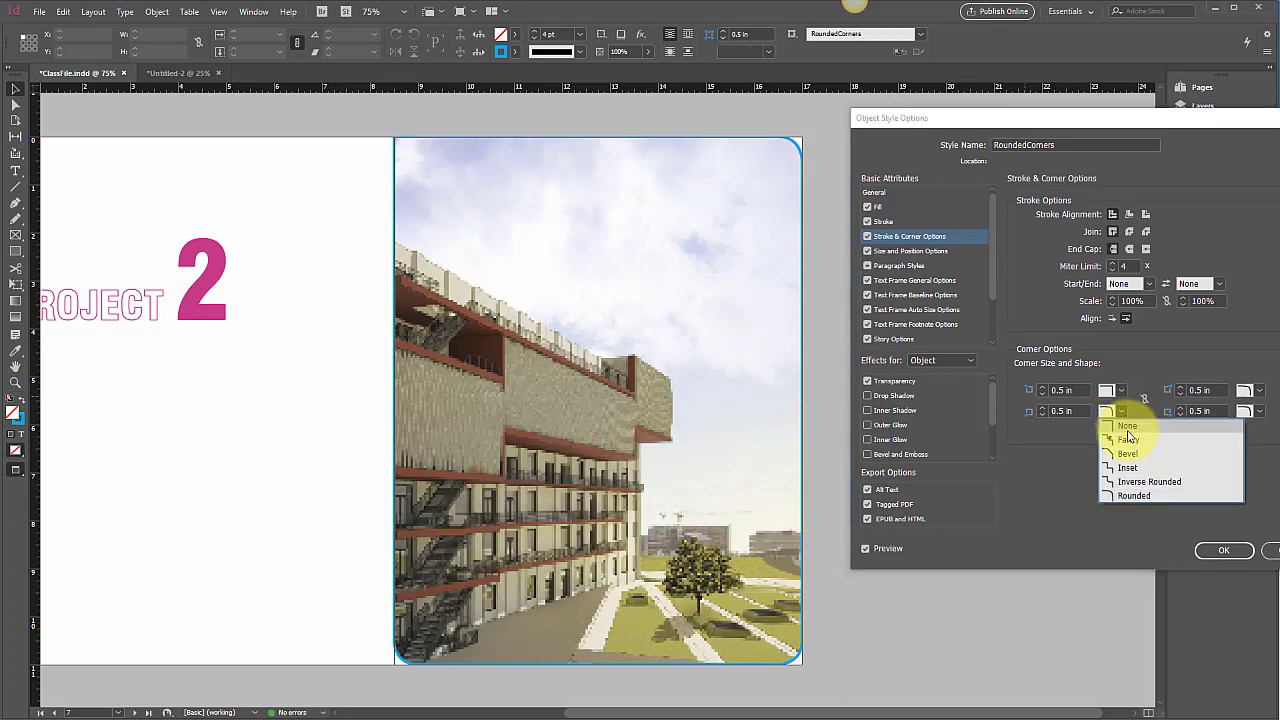
{"action": "left_click", "coordinate": [1123, 422]}
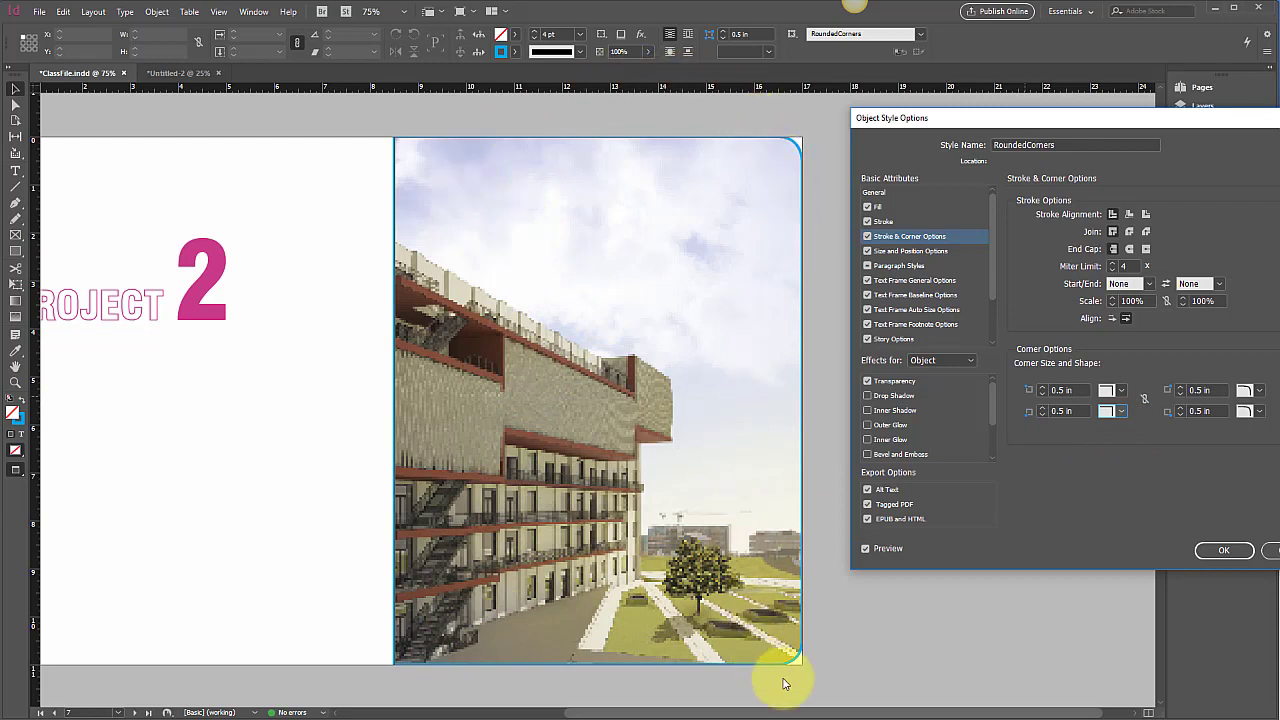
Set the RoundedCorners style's stroke color to None and save the style changes
{"action": "left_click", "coordinate": [882, 221]}
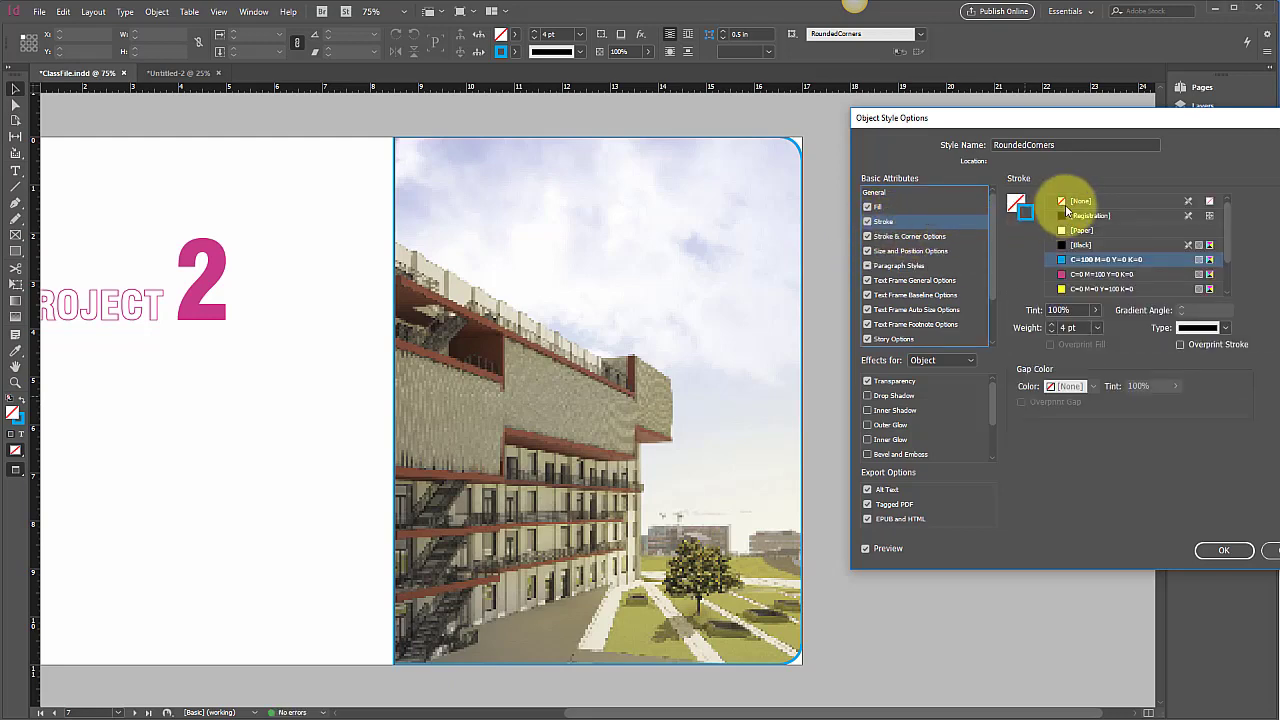
{"action": "left_click", "coordinate": [1065, 202]}
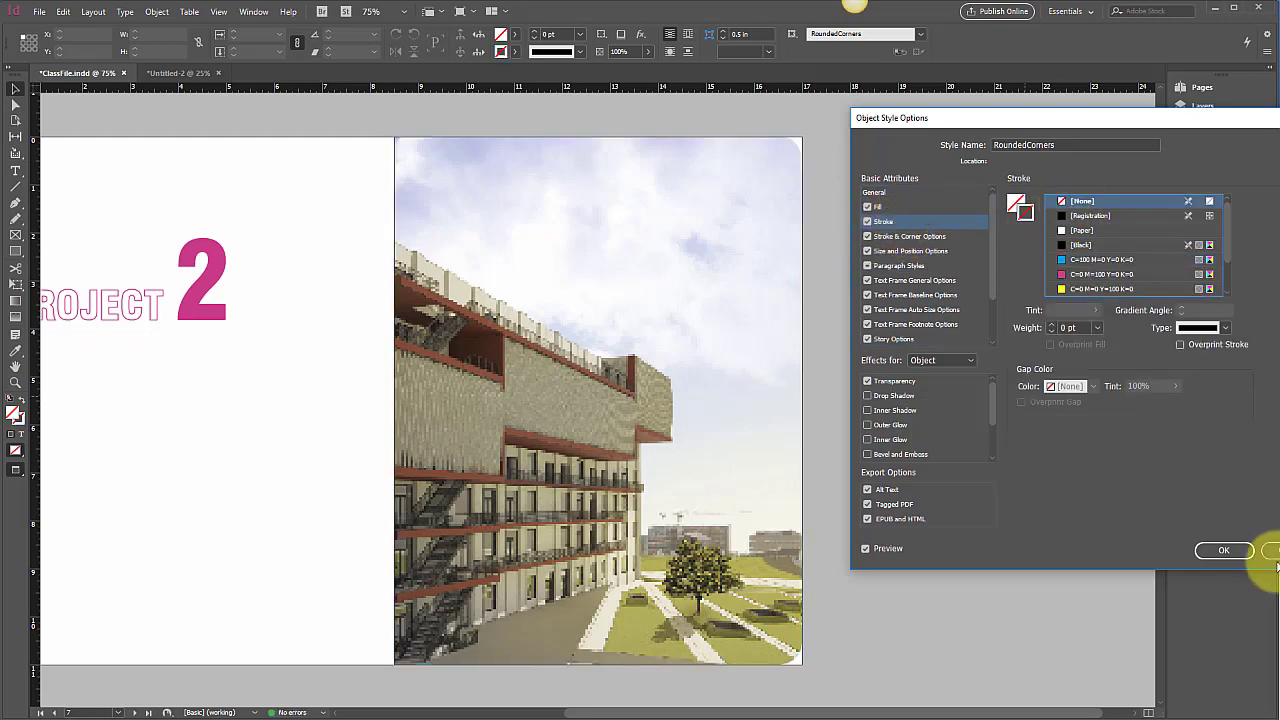
{"action": "left_click", "coordinate": [1224, 550]}
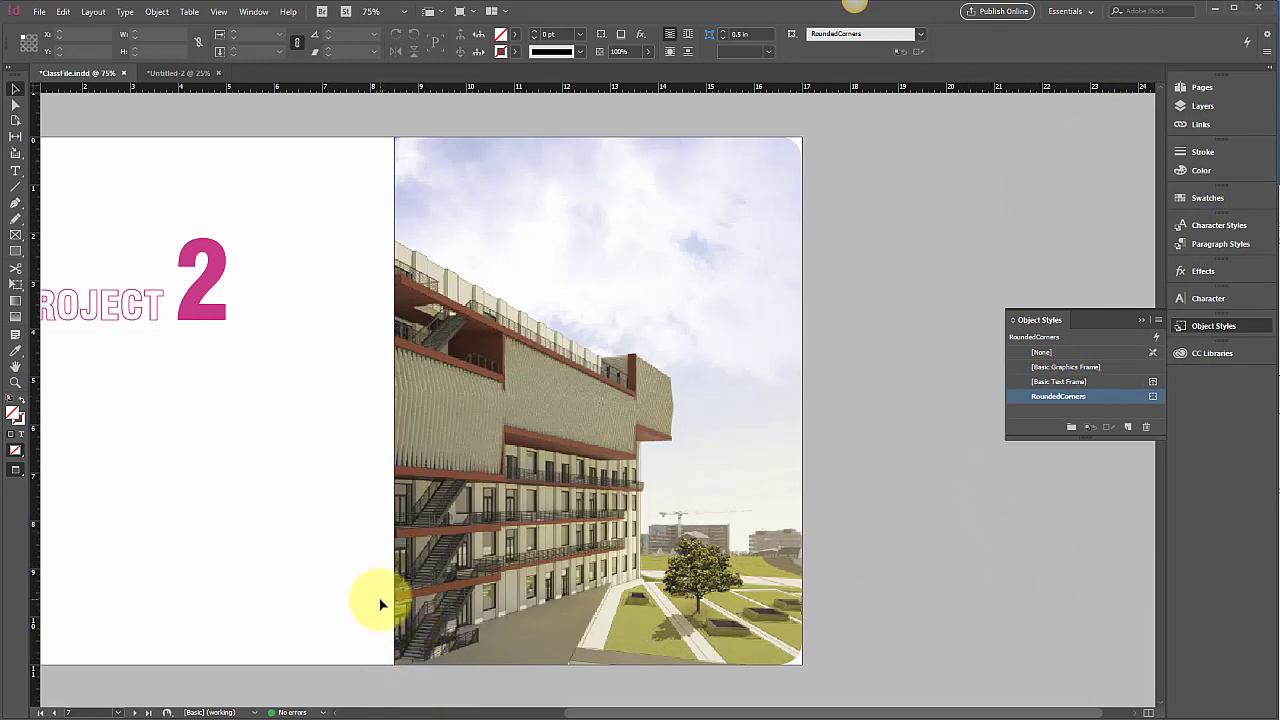
Load Diagrams.png from the images folder for placement, keeping its PNG import options with transparency and a white background
{"action": "scroll", "coordinate": [380, 604], "scroll_direction": "up", "scroll_amount": 15}
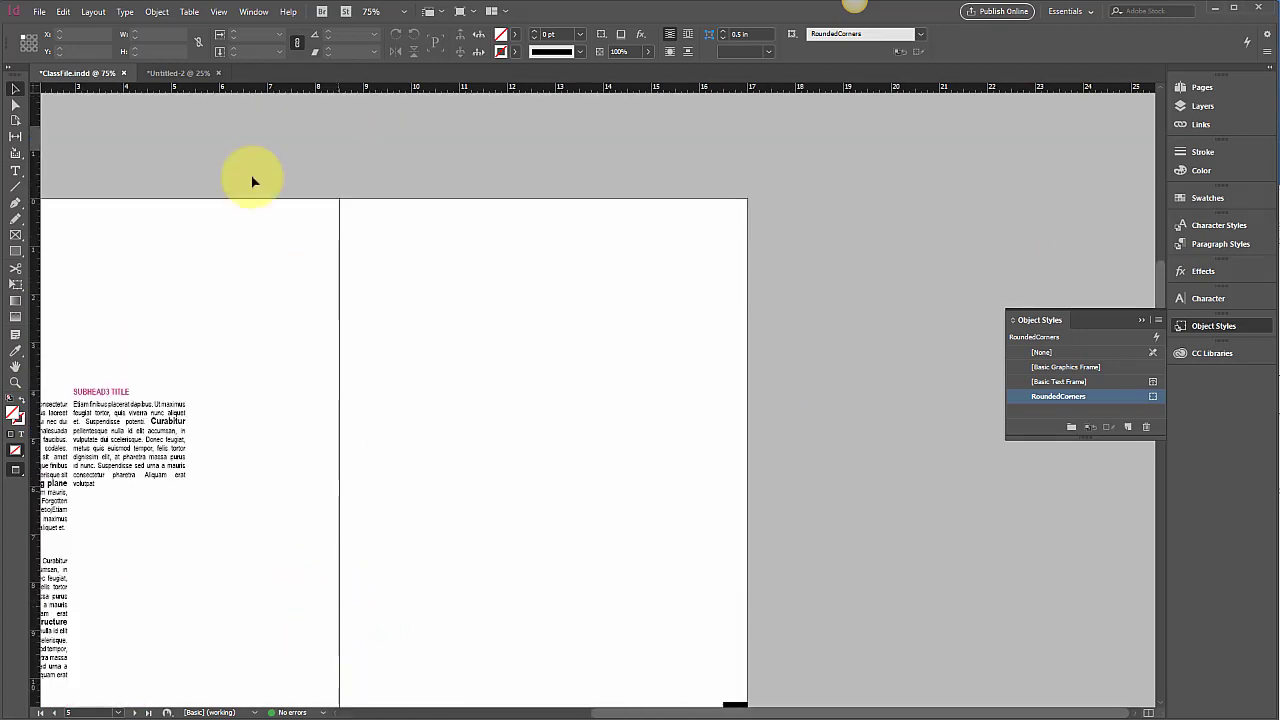
{"action": "left_click", "coordinate": [44, 12]}
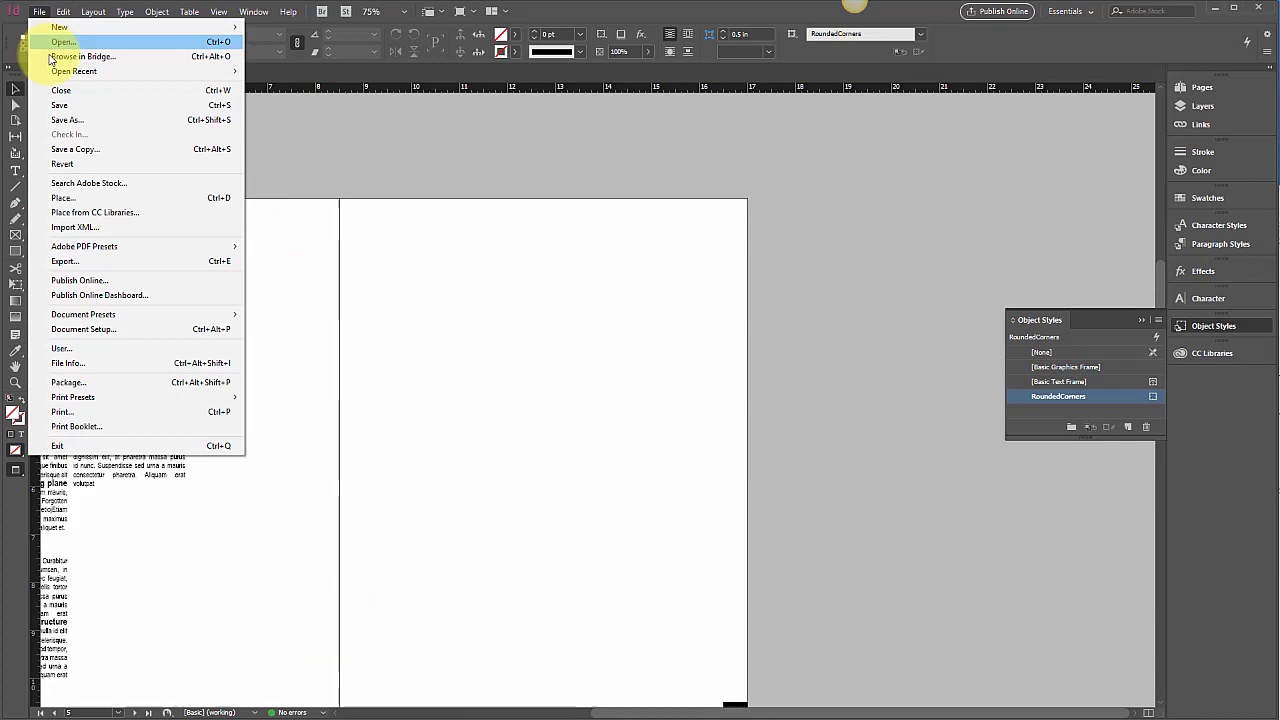
{"action": "left_click", "coordinate": [90, 197]}
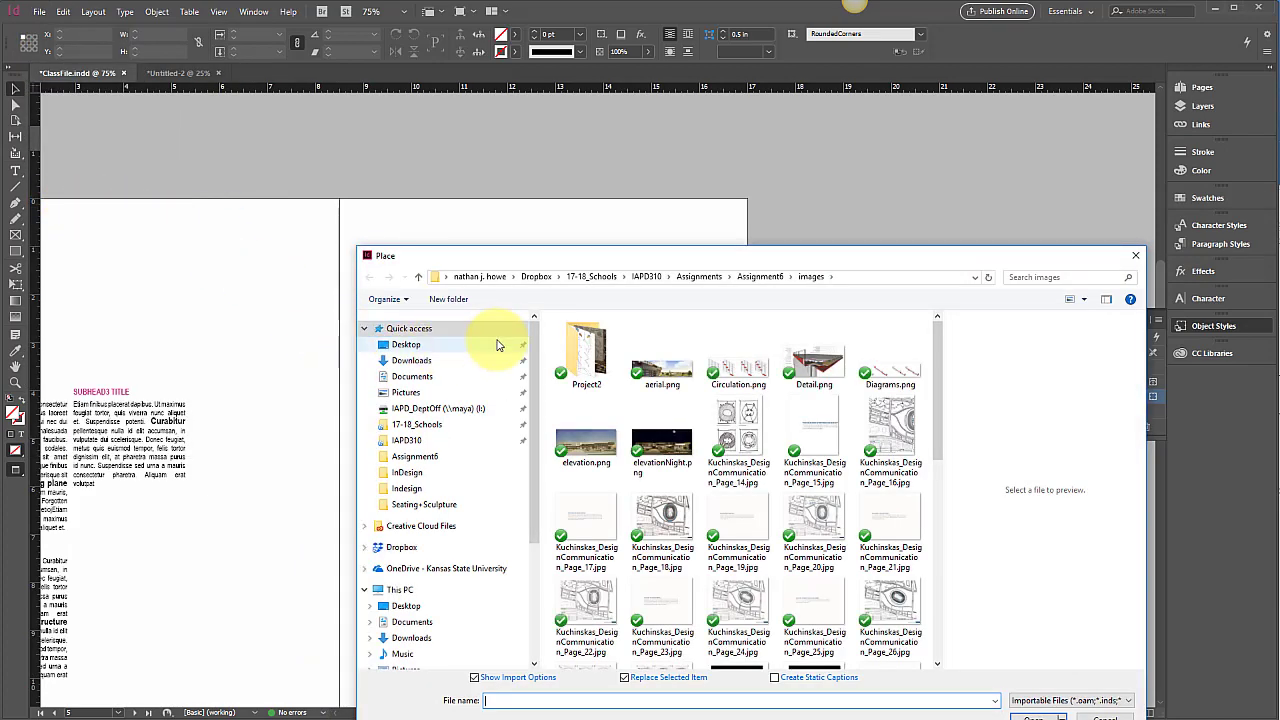
{"action": "scroll", "coordinate": [943, 425], "scroll_direction": "down", "scroll_amount": 1}
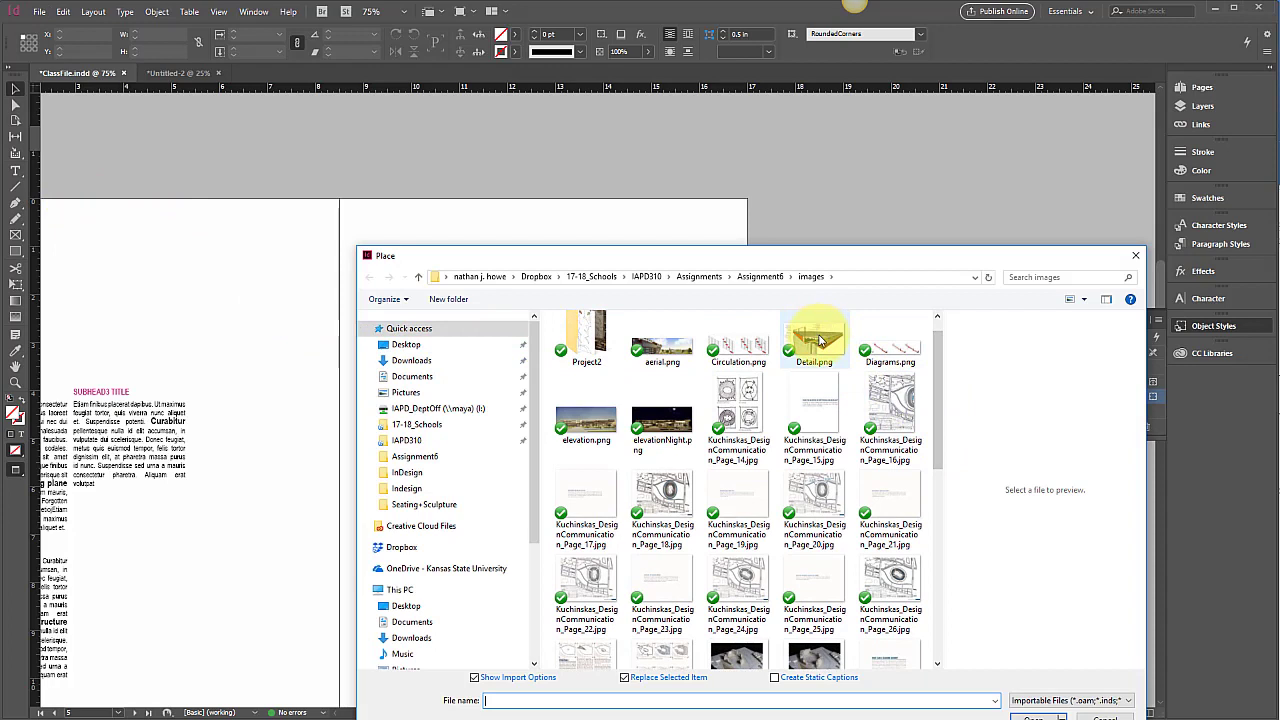
{"action": "left_click", "coordinate": [895, 362]}
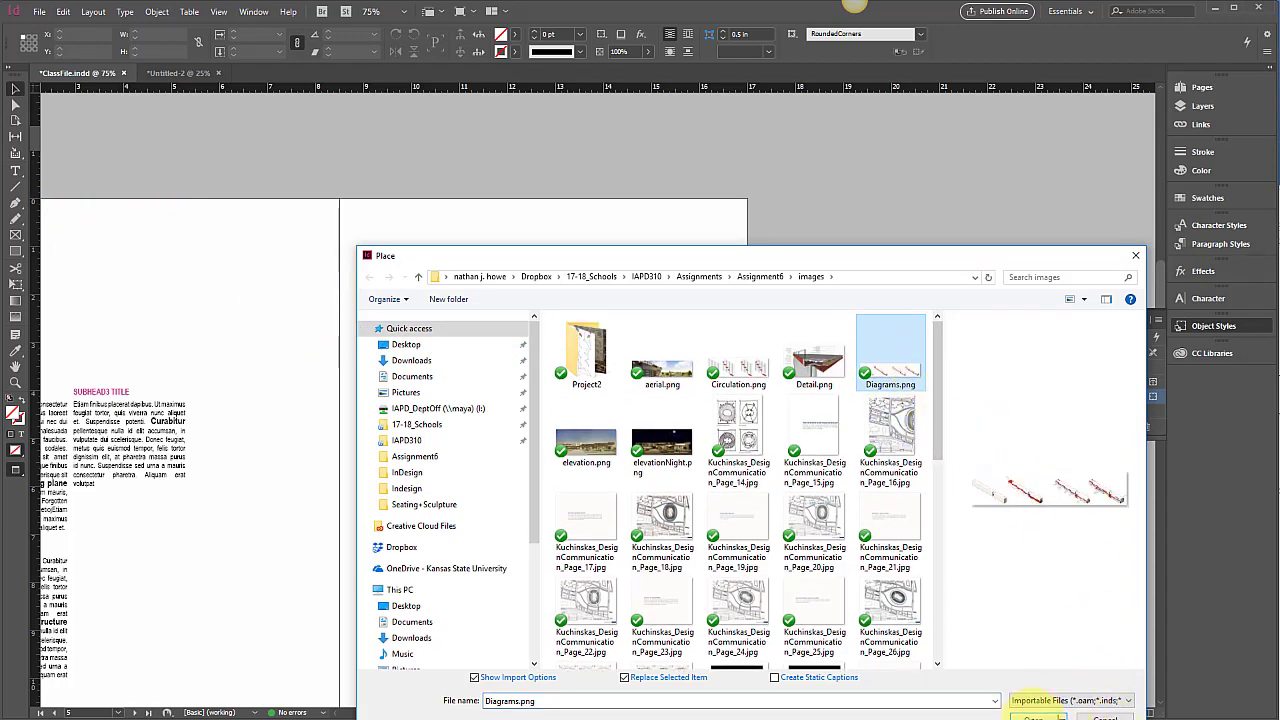
{"action": "left_click", "coordinate": [1035, 717]}
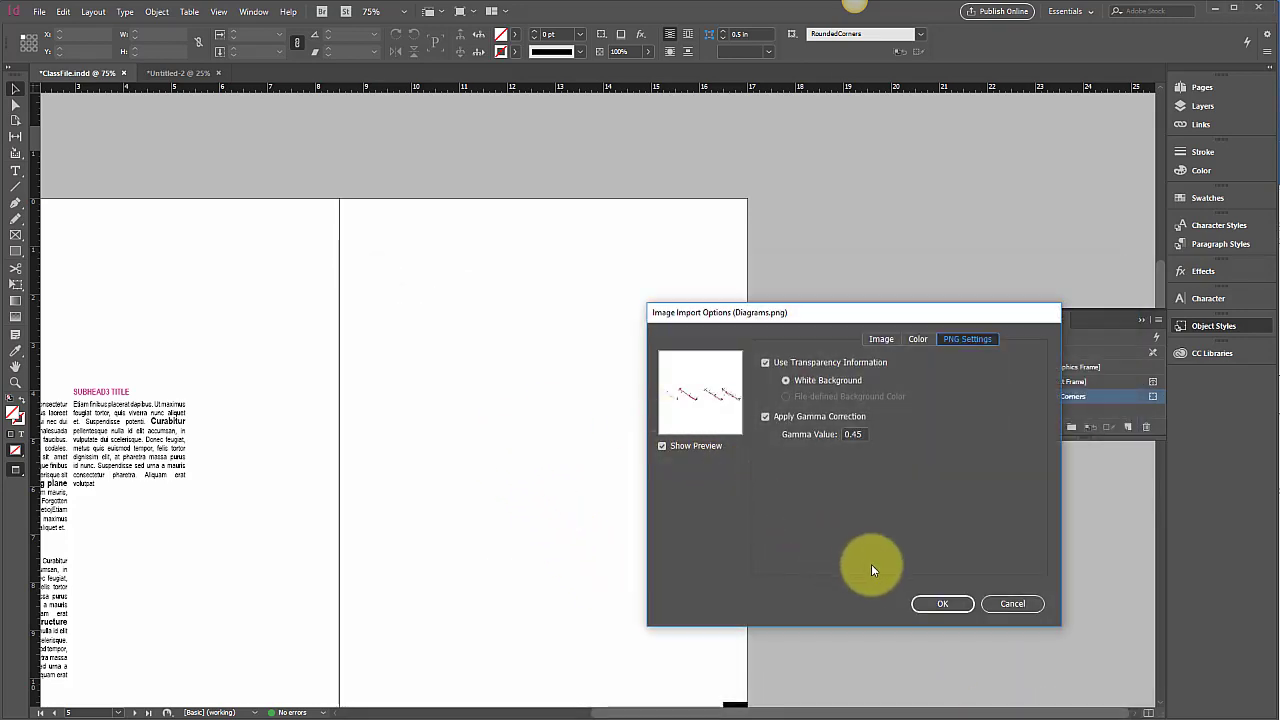
{"action": "left_click", "coordinate": [945, 604]}
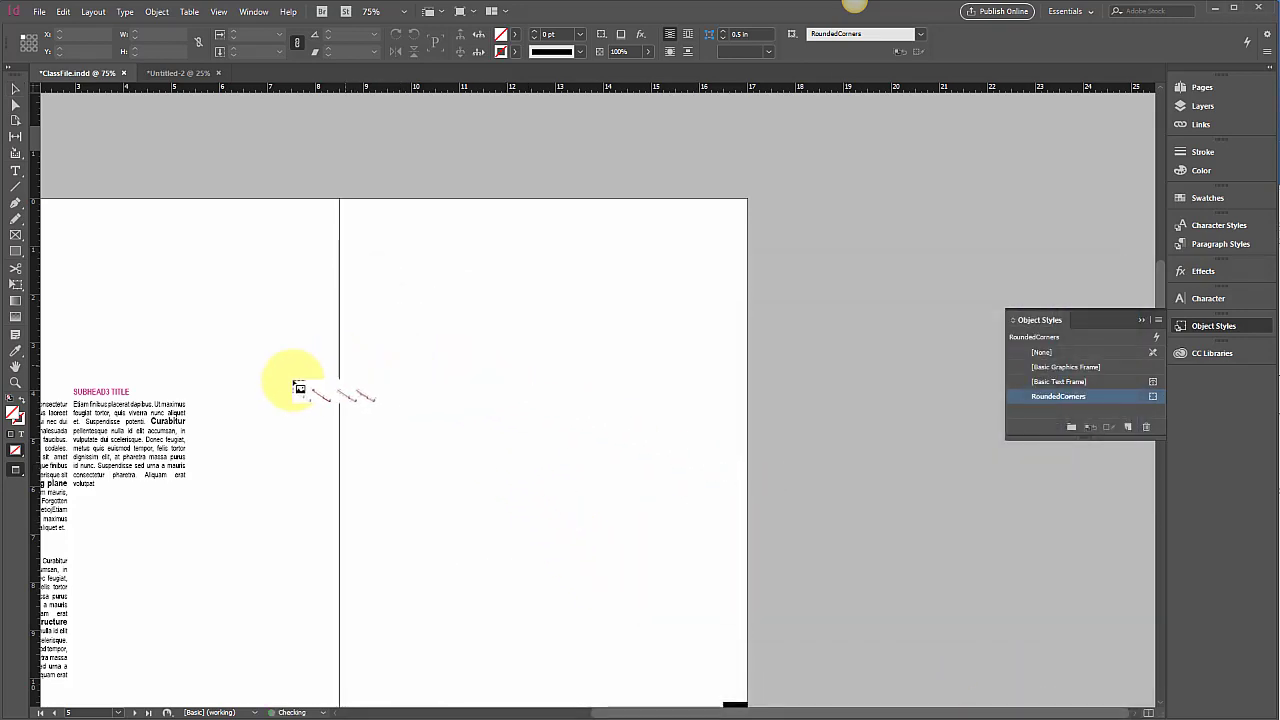
{"action": "left_click", "coordinate": [209, 397]}
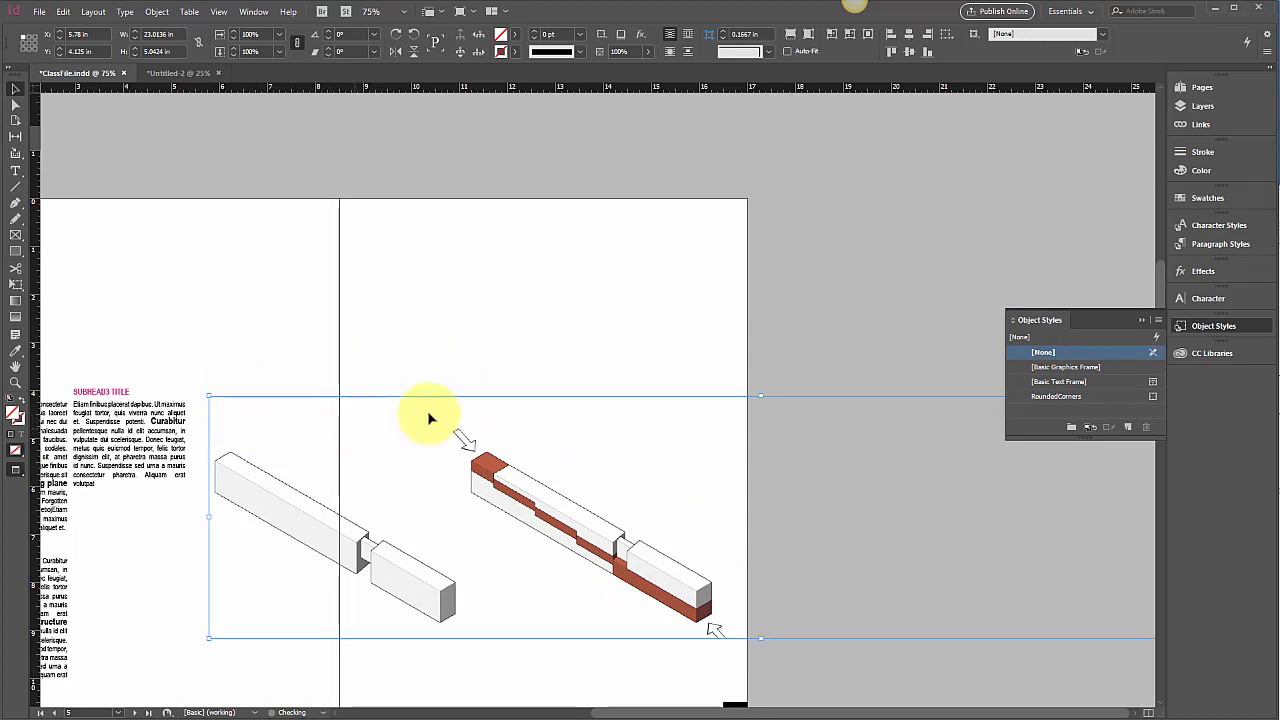
{"action": "key", "text": "ctrl+minus"}
{"action": "key", "text": "ctrl+minus"}
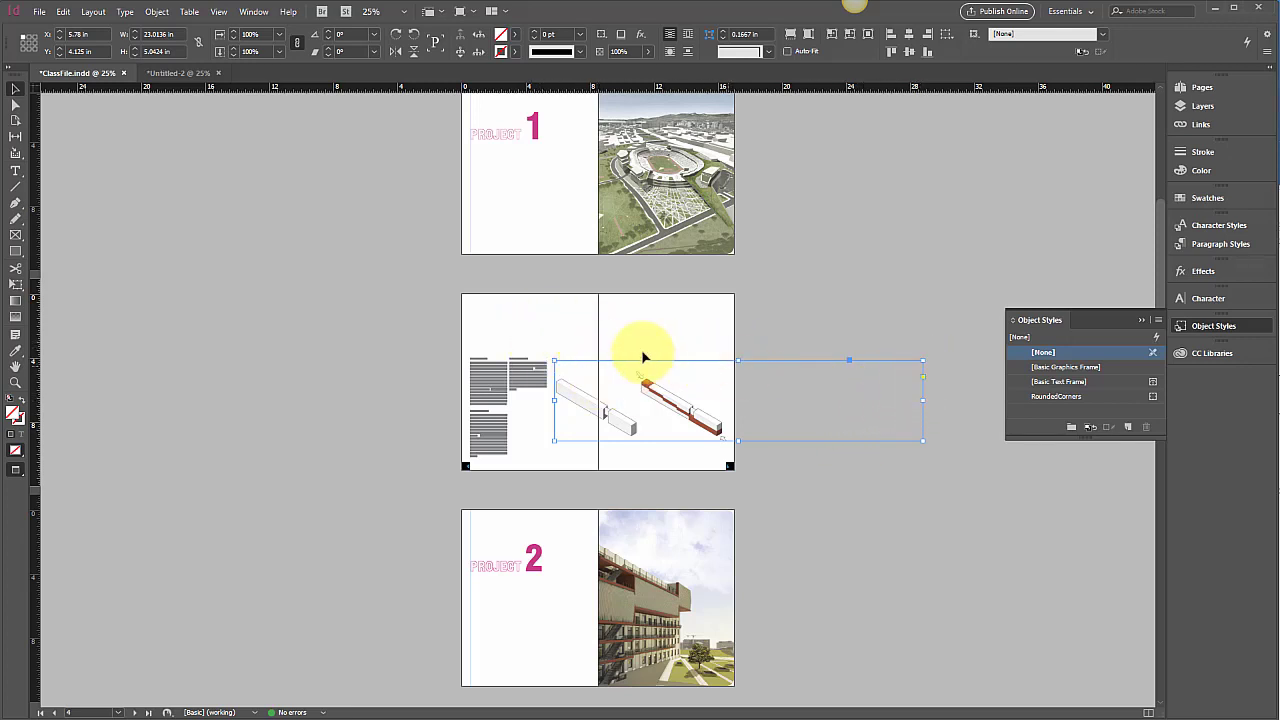
{"action": "key", "text": "ctrl+z"}
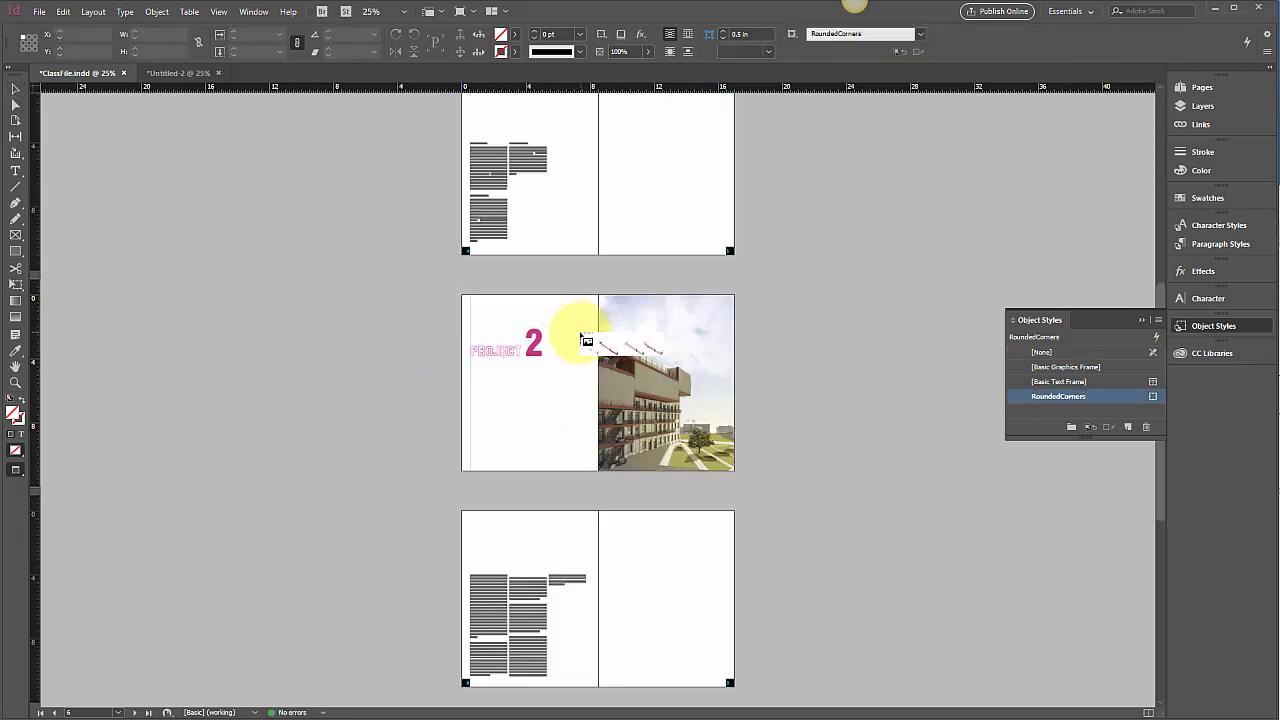
Place Diagrams.png across the page 4-5 spread beside the text columns, about 10.45 in wide and 2.29 in high
{"action": "scroll", "coordinate": [616, 219], "scroll_direction": "up", "scroll_amount": 3}
{"action": "scroll", "coordinate": [616, 219], "scroll_direction": "up", "scroll_amount": 1}
{"action": "left_click_drag", "start_coordinate": [558, 339], "coordinate": [724, 426]}
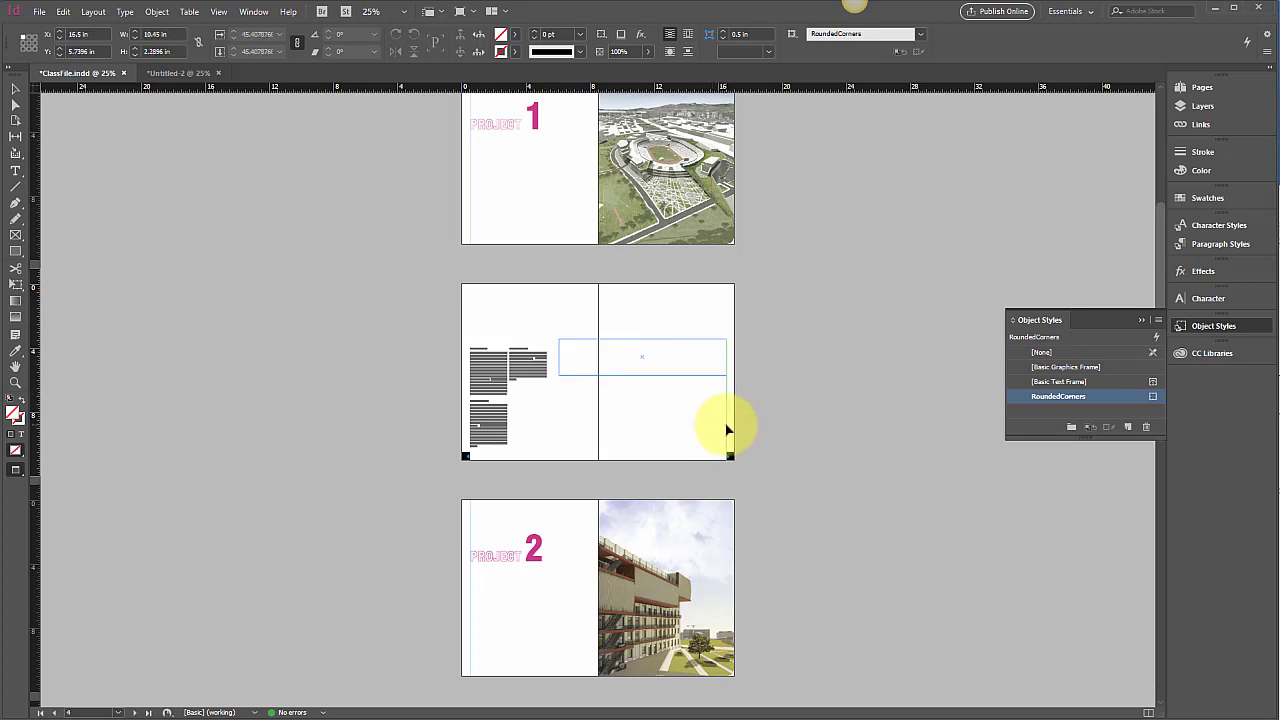
{"action": "left_click_drag", "start_coordinate": [726, 430], "coordinate": [726, 430]}
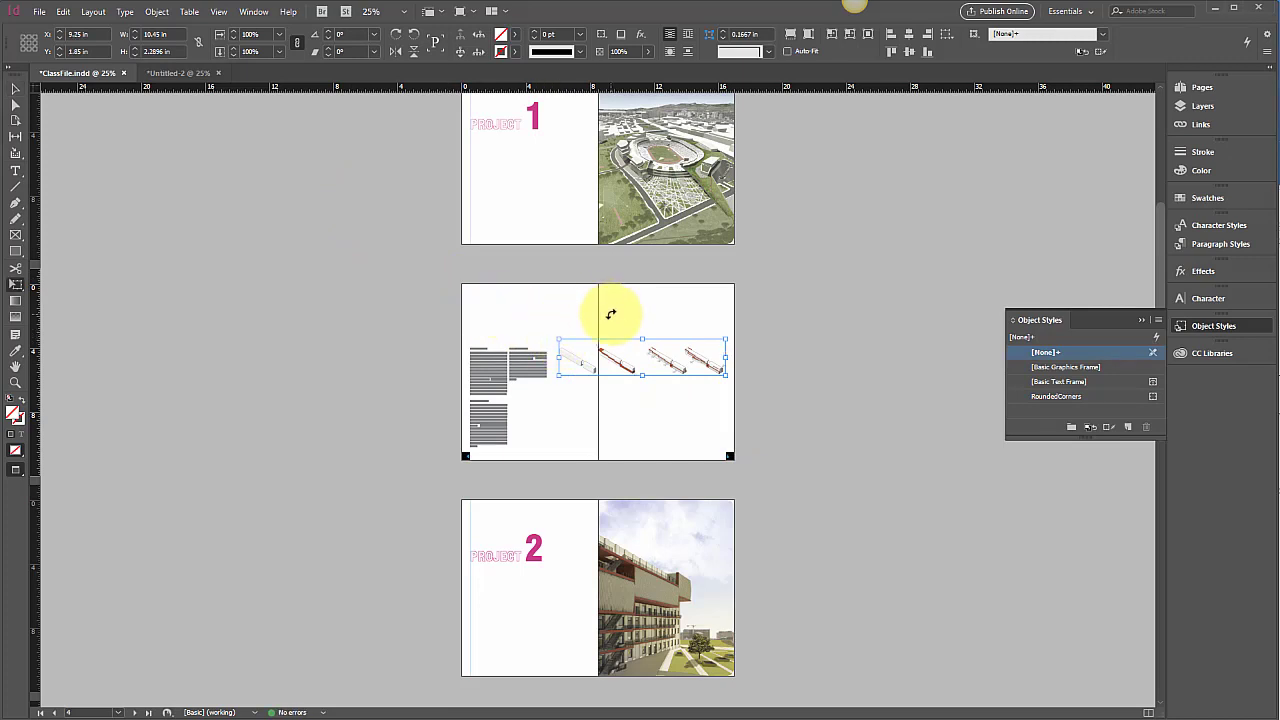
Nudge the placed diagrams frame down slightly so the diagrams line up with the tops of the text columns
{"action": "key", "text": "ctrl+equal"}
{"action": "key", "text": "ctrl+equal"}
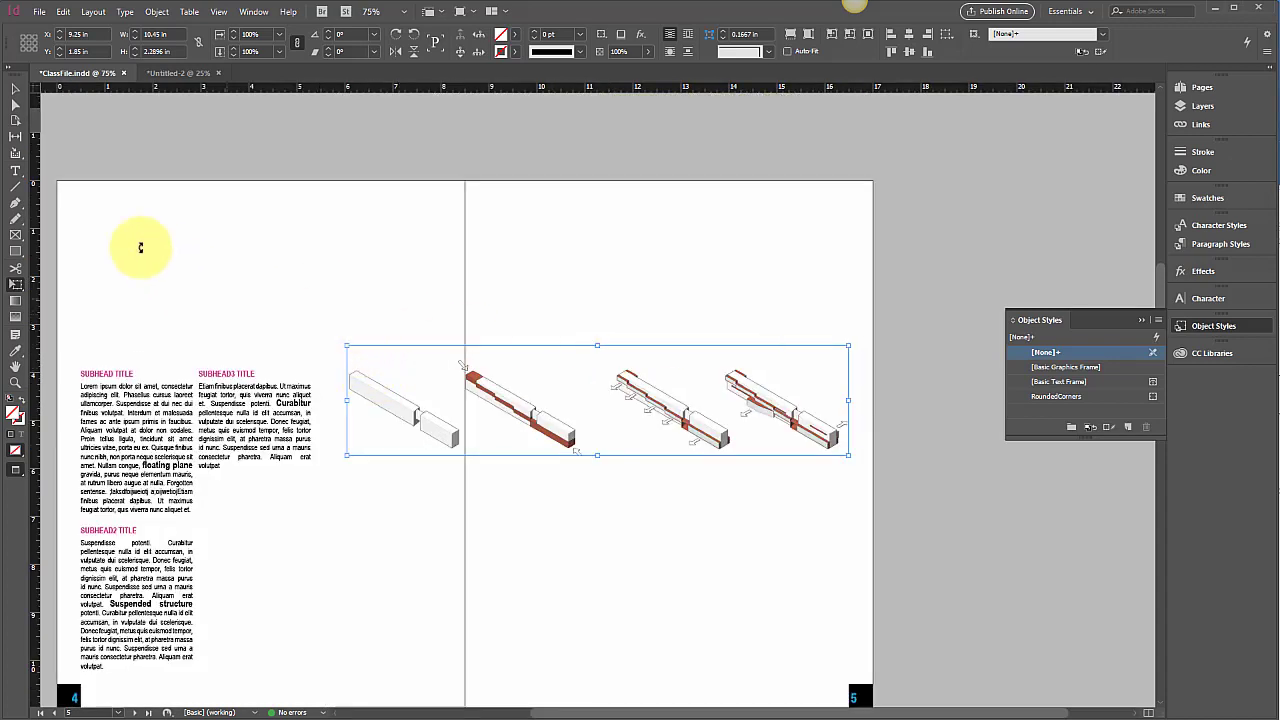
{"action": "left_click", "coordinate": [15, 88]}
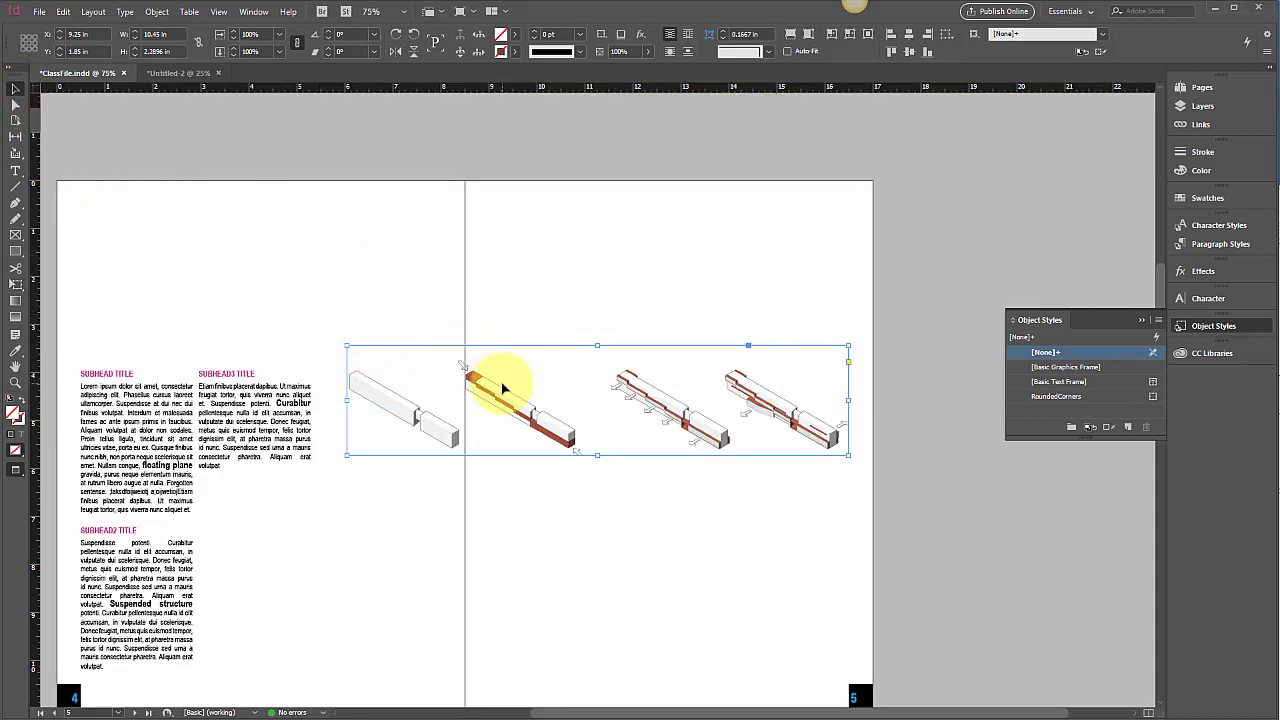
{"action": "key", "text": "Down"}
{"action": "key", "text": "Down"}
{"action": "key", "text": "Down"}
{"action": "key", "text": "Down"}
{"action": "key", "text": "Down"}
{"action": "key", "text": "Down"}
{"action": "key", "text": "Down"}
{"action": "key", "text": "Down"}
{"action": "key", "text": "Down"}
{"action": "key", "text": "Down"}
{"action": "key", "text": "Down"}
{"action": "key", "text": "Down"}
{"action": "key", "text": "Down"}
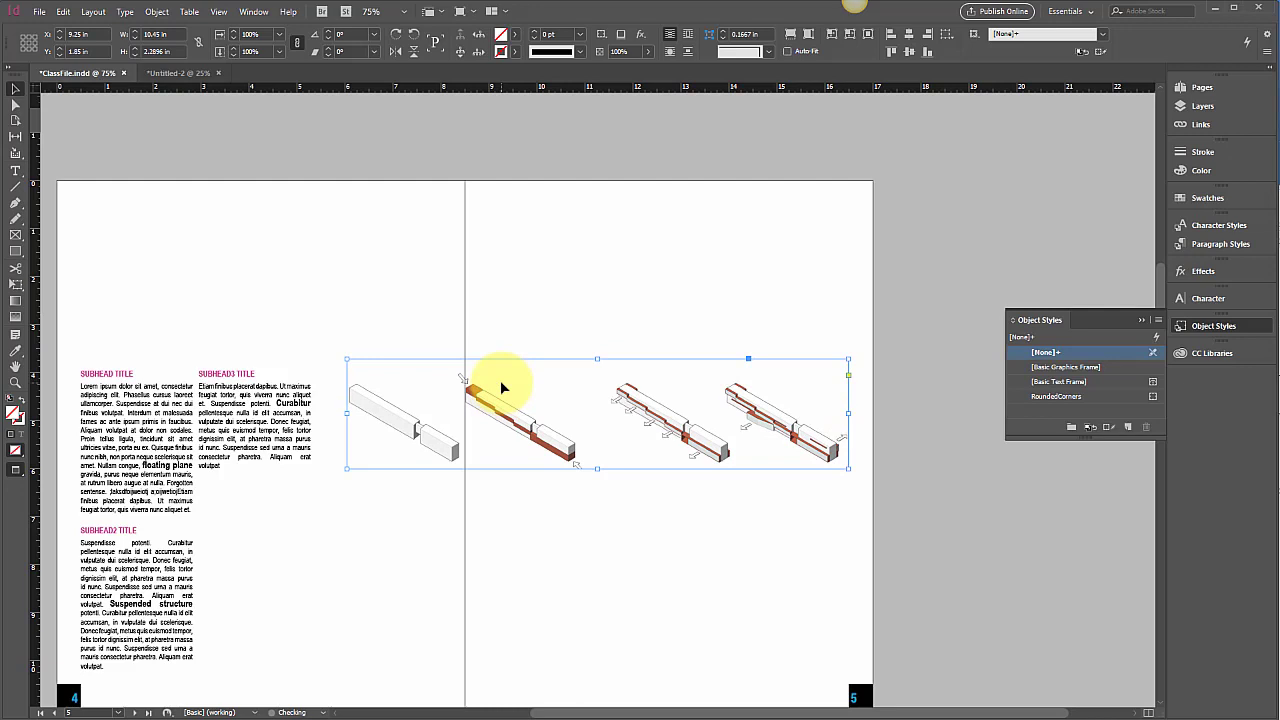
With nothing selected, draw a vertical line about 0.80 in long and a horizontal line about 3.80 in long below the Subhead3 column
{"action": "left_click", "coordinate": [183, 473]}
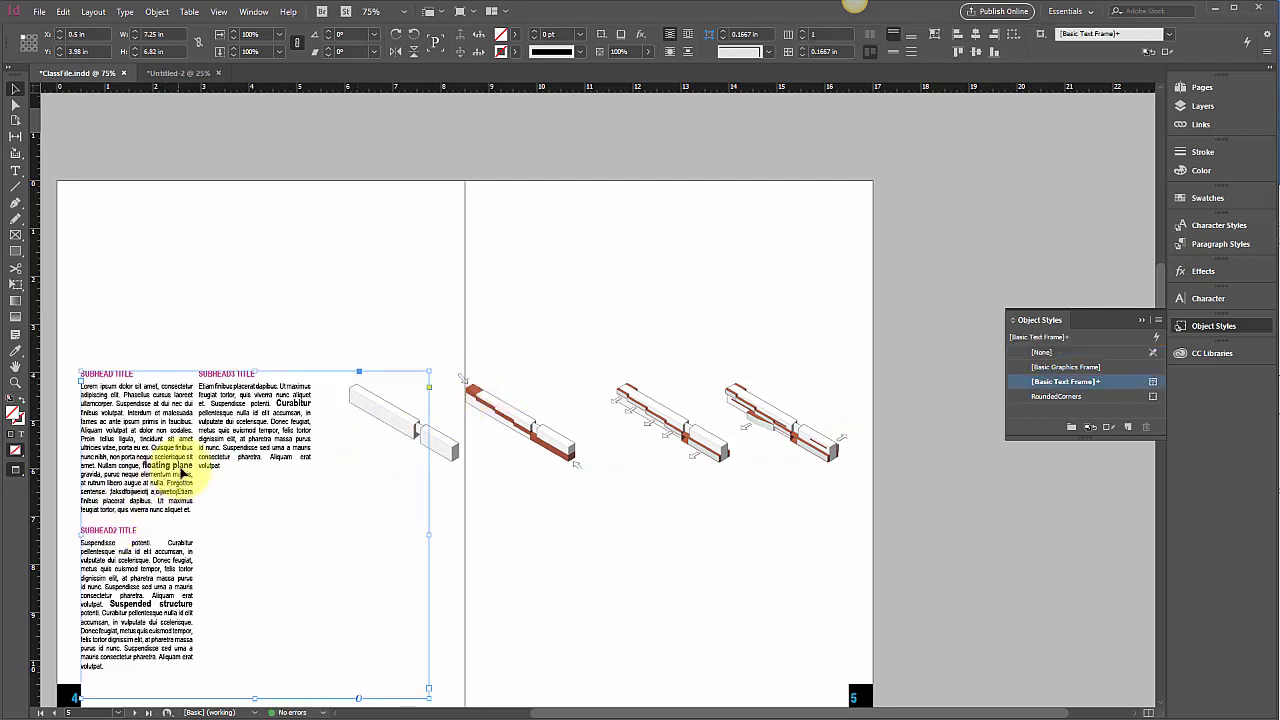
{"action": "left_click", "coordinate": [323, 349]}
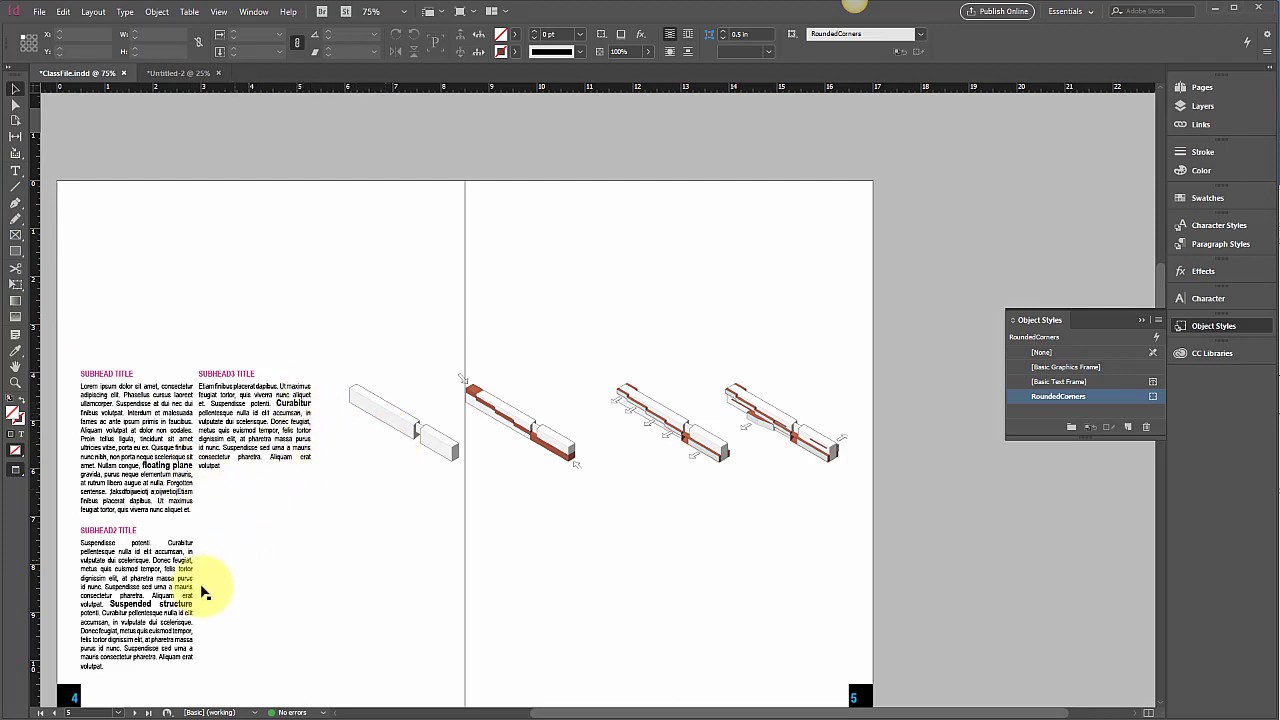
{"action": "left_click", "coordinate": [20, 188]}
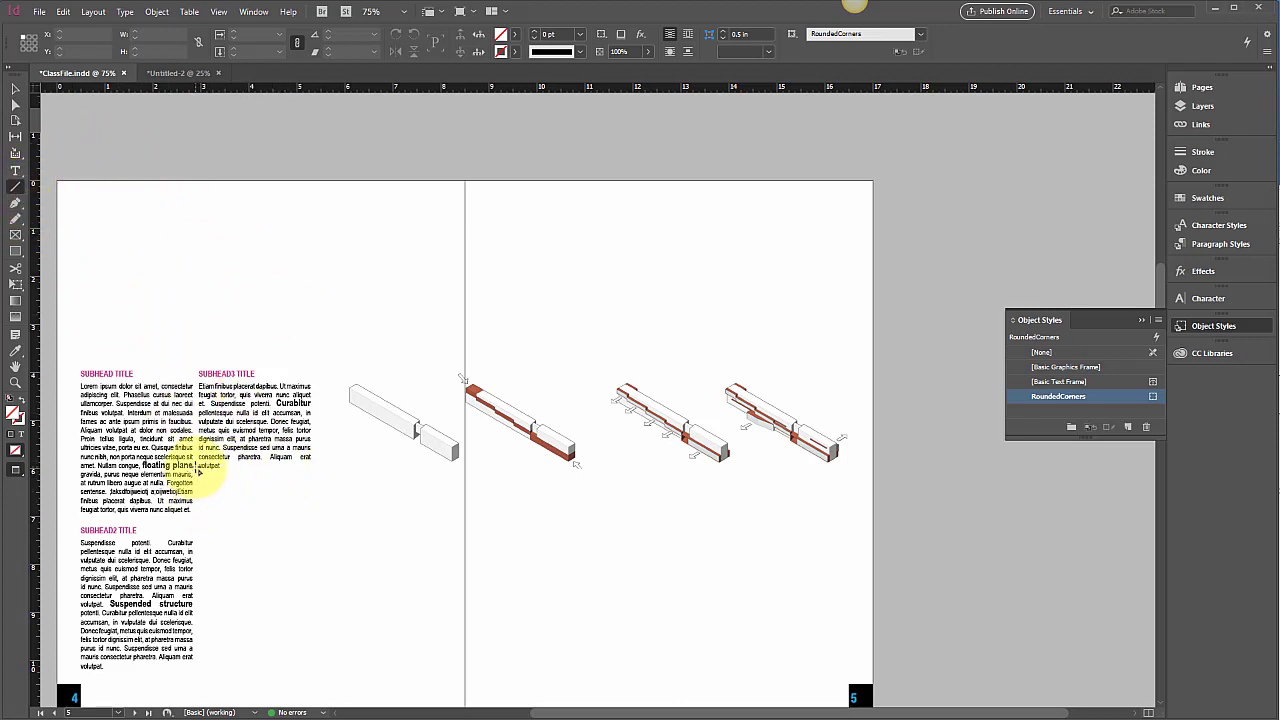
{"action": "left_click_drag", "start_coordinate": [199, 470], "coordinate": [378, 492]}
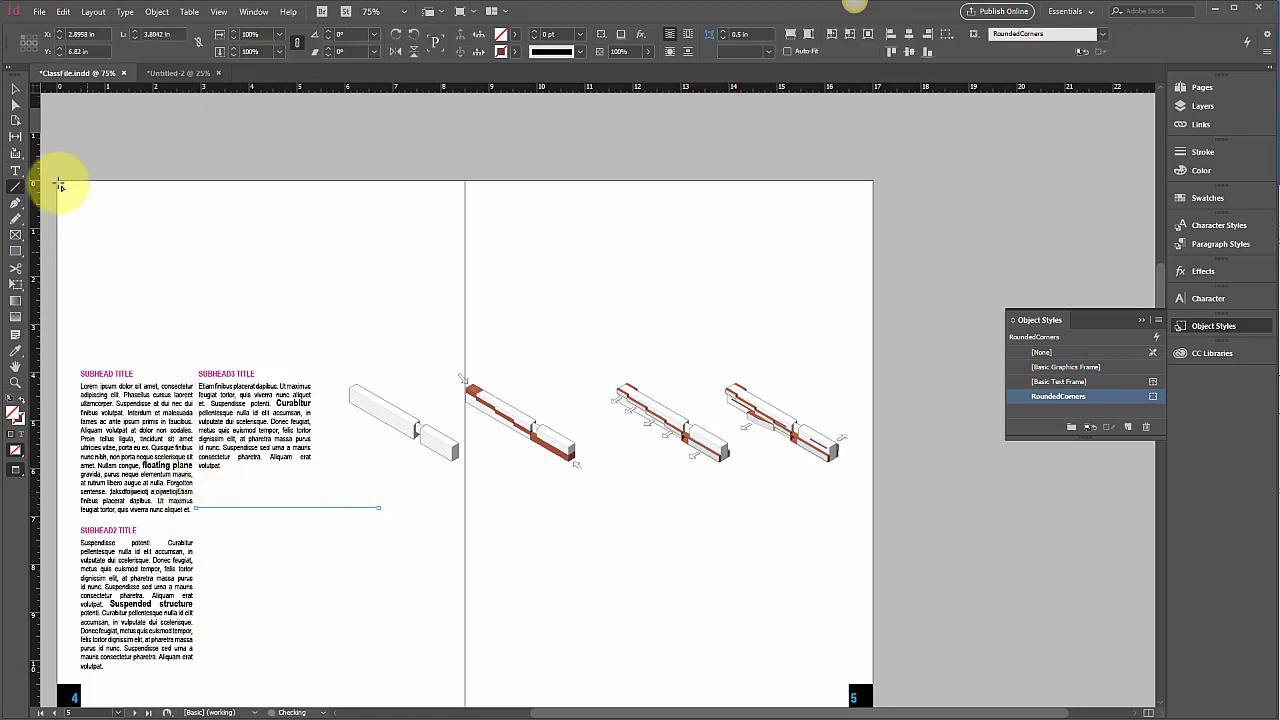
Apply the default black stroke to the existing horizontal and vertical lines below the Subhead3 column
{"action": "left_click", "coordinate": [15, 88]}
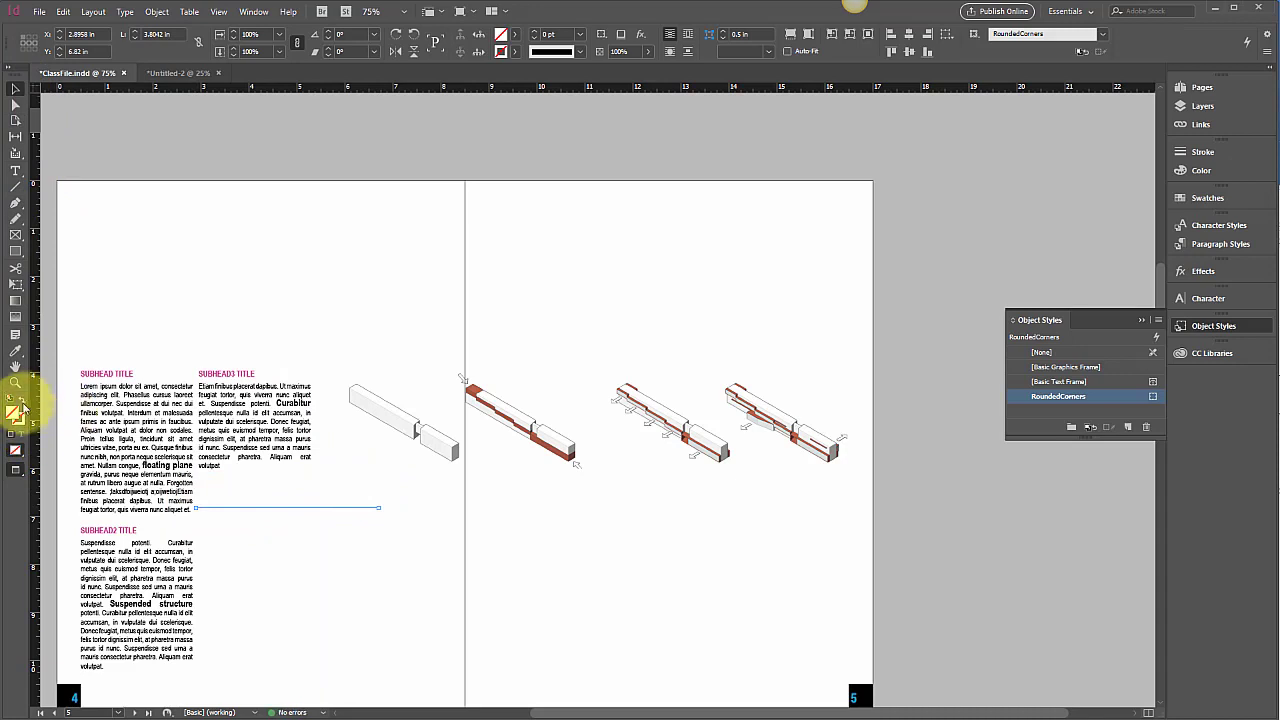
{"action": "left_click", "coordinate": [198, 498]}
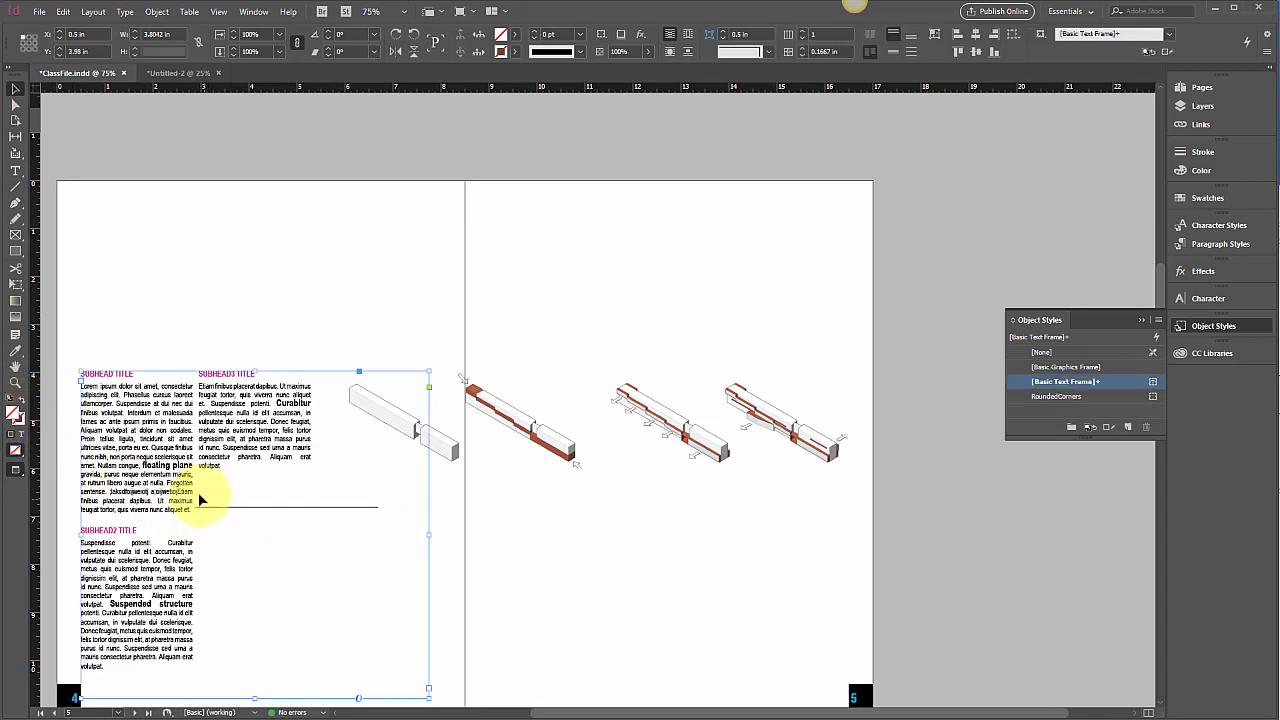
{"action": "left_click", "coordinate": [198, 507]}
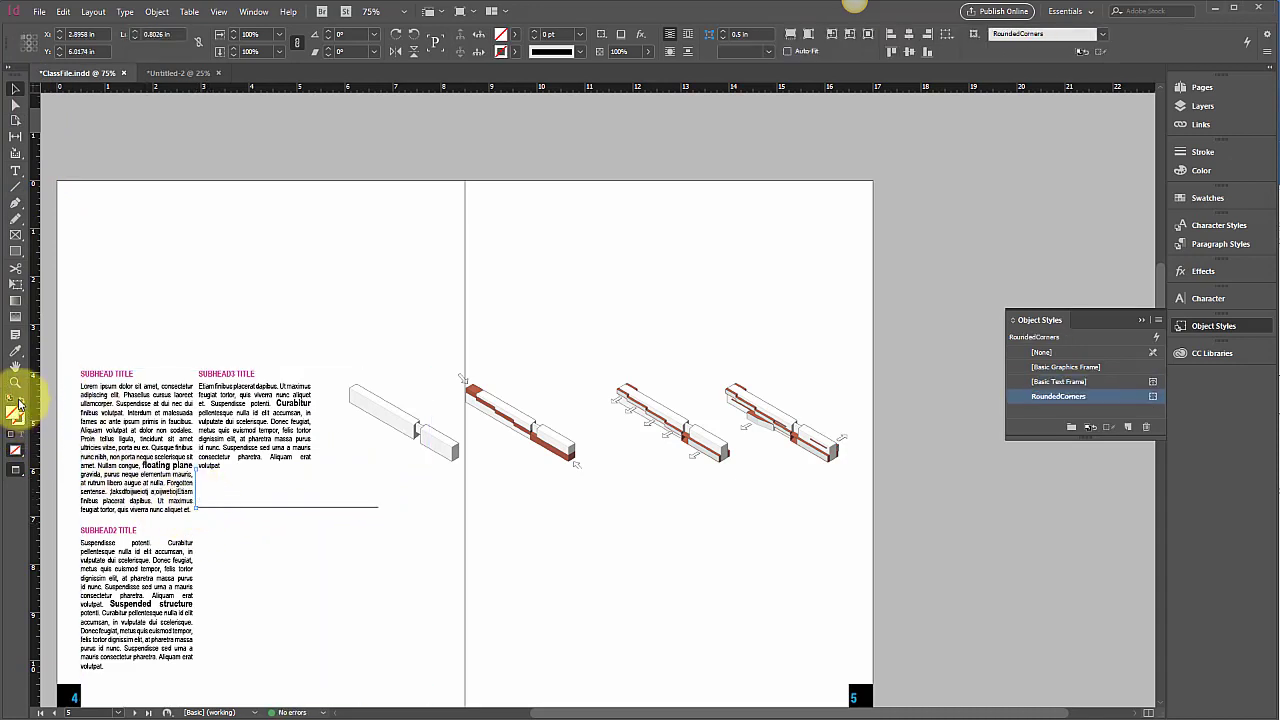
{"action": "left_click", "coordinate": [212, 528]}
With nothing selected, restore the default 1 pt black stroke and draw a vertical line about 1.67 in long up from the horizontal line's far end
{"action": "left_click", "coordinate": [134, 343]}
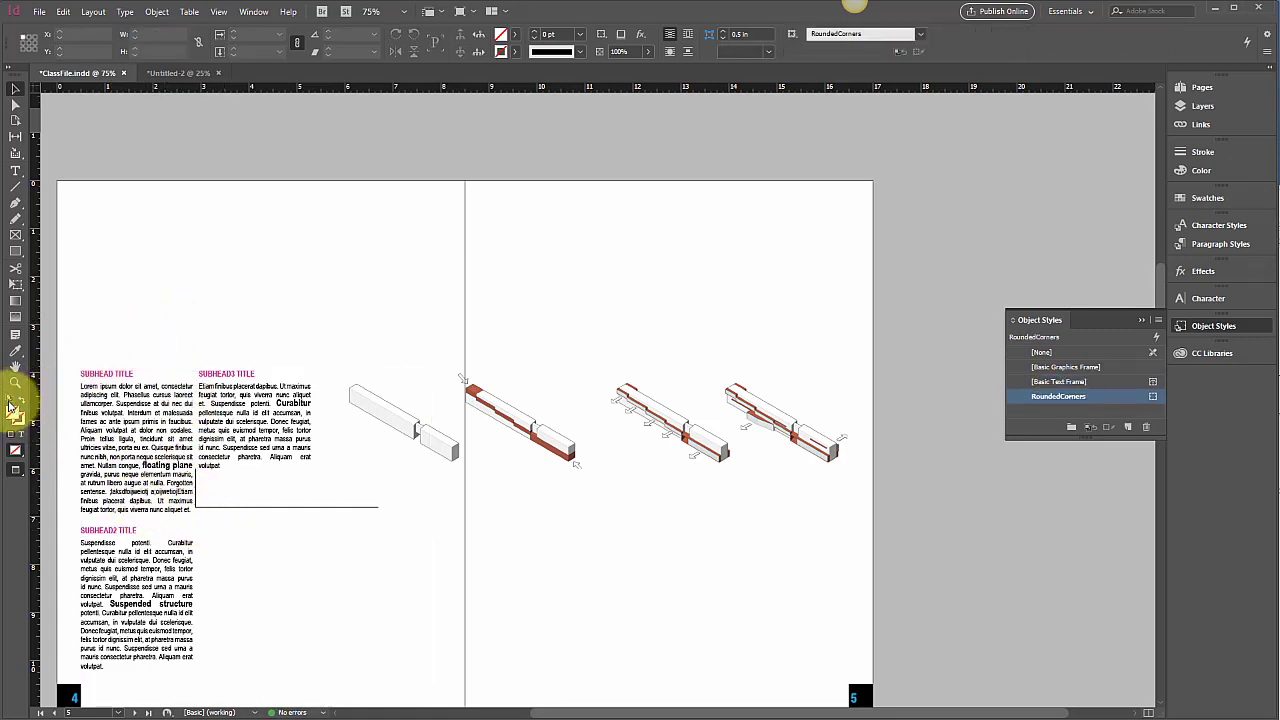
{"action": "left_click", "coordinate": [15, 186]}
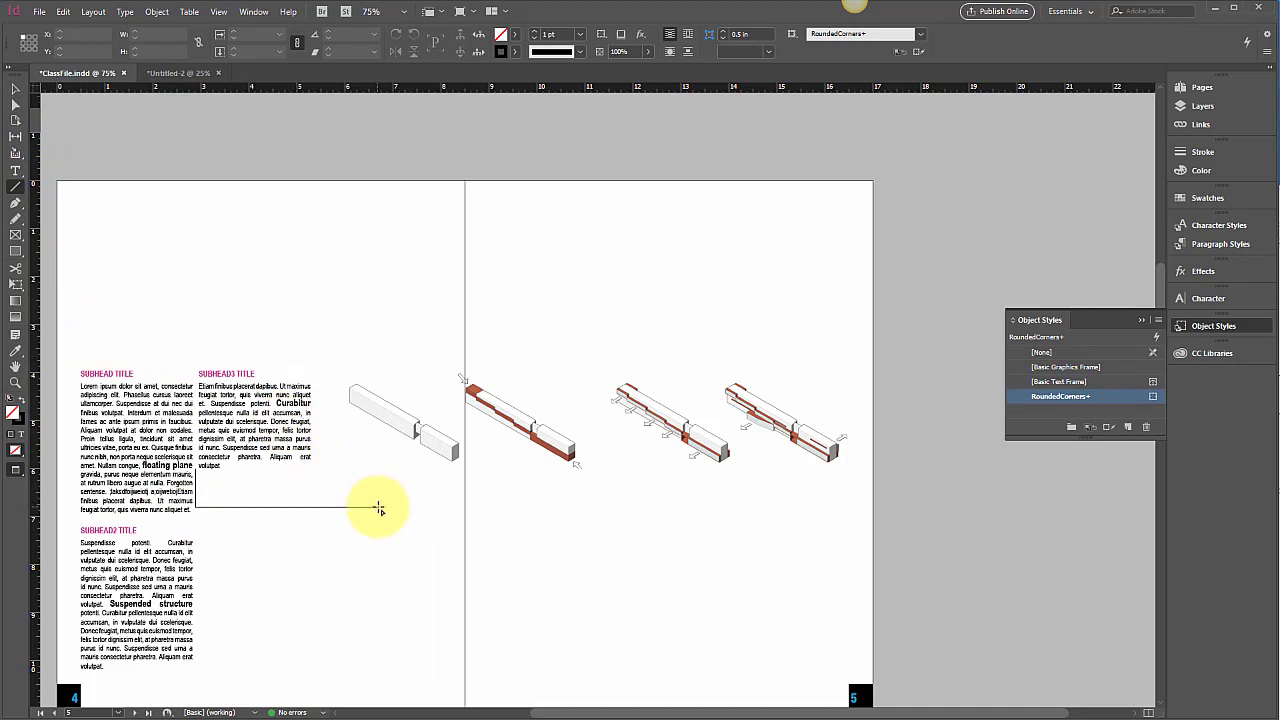
{"action": "left_click_drag", "start_coordinate": [379, 509], "coordinate": [383, 427]}
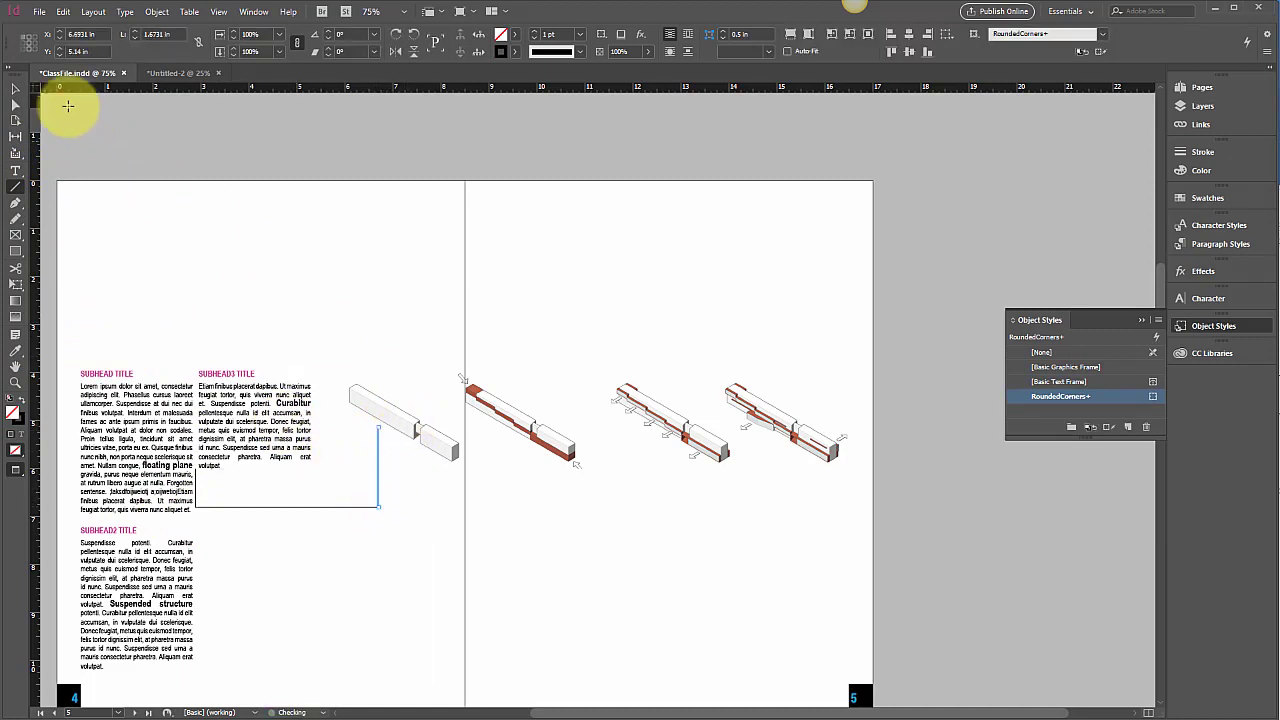
{"action": "left_click", "coordinate": [15, 88]}
{"action": "left_click", "coordinate": [168, 135]}
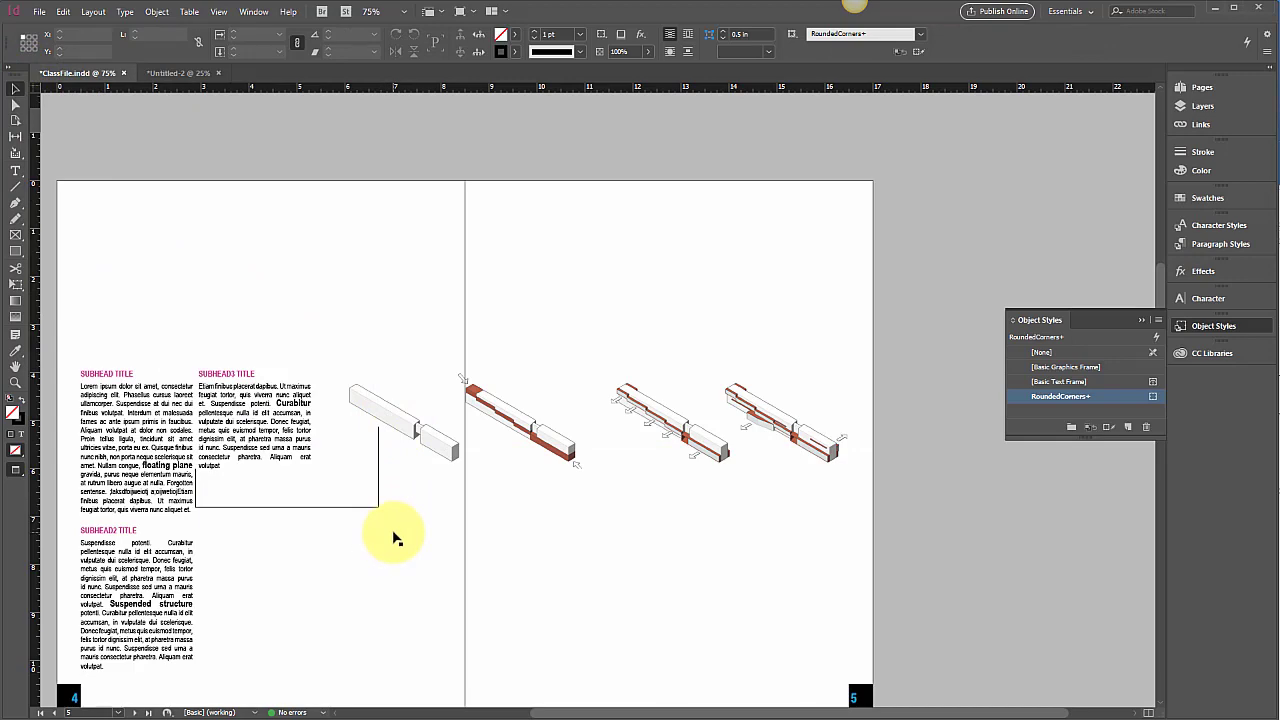
Try extending the new vertical line to about 1.69 in to close the corner with the horizontal line, and undo the change
{"action": "key", "text": "ctrl+equal"}
{"action": "key", "text": "ctrl+equal"}
{"action": "key", "text": "ctrl+equal"}
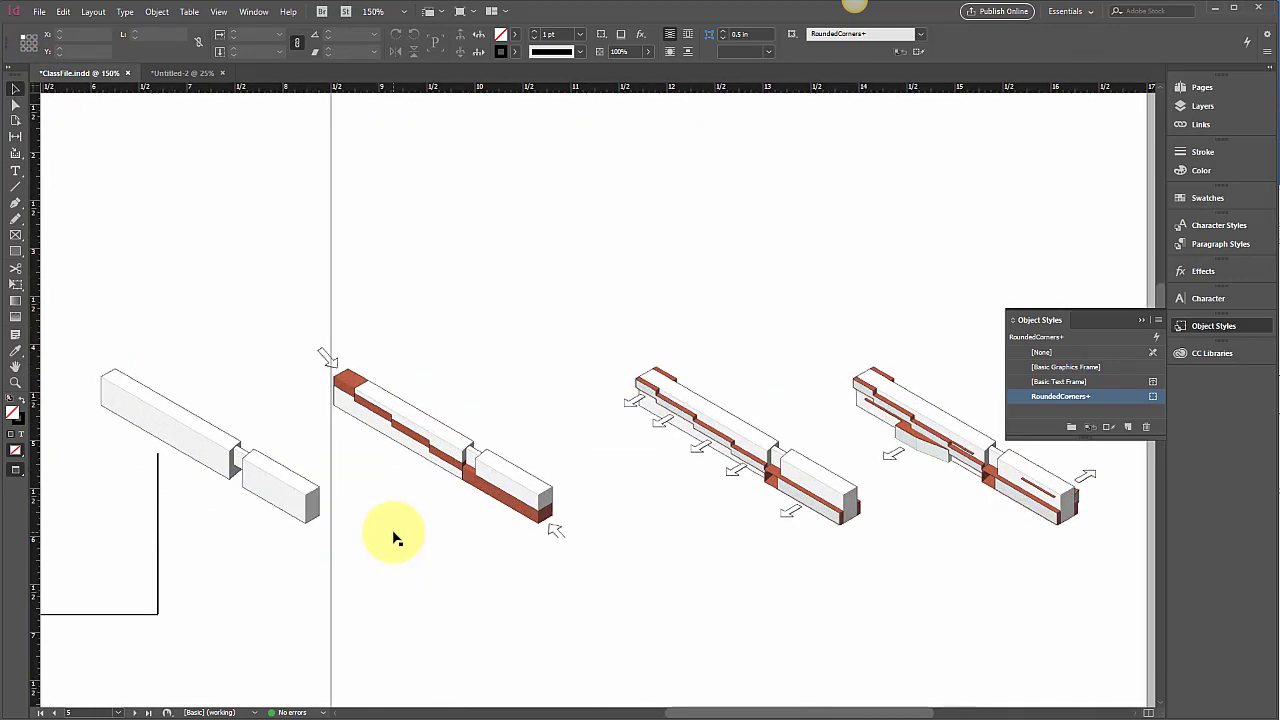
{"action": "left_click_drag", "start_coordinate": [771, 712], "coordinate": [630, 712]}
{"action": "scroll", "coordinate": [654, 663], "scroll_direction": "down", "scroll_amount": 2}
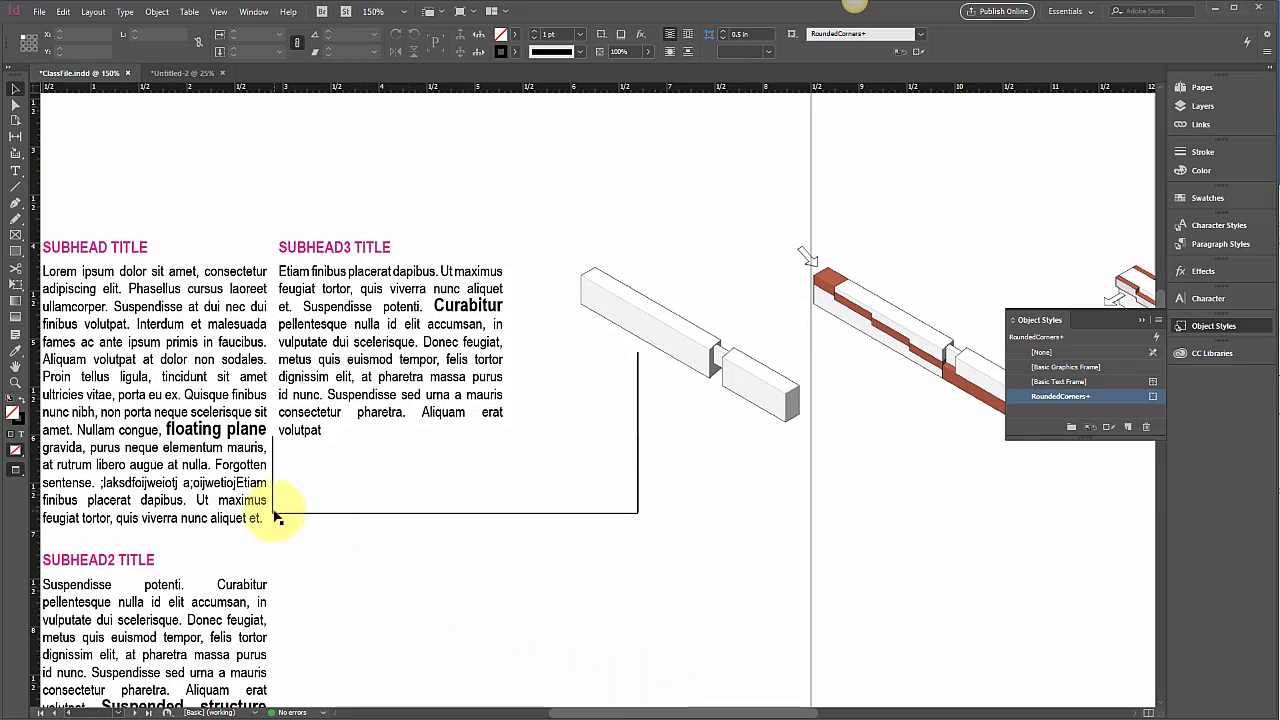
{"action": "key", "text": "ctrl+equal"}
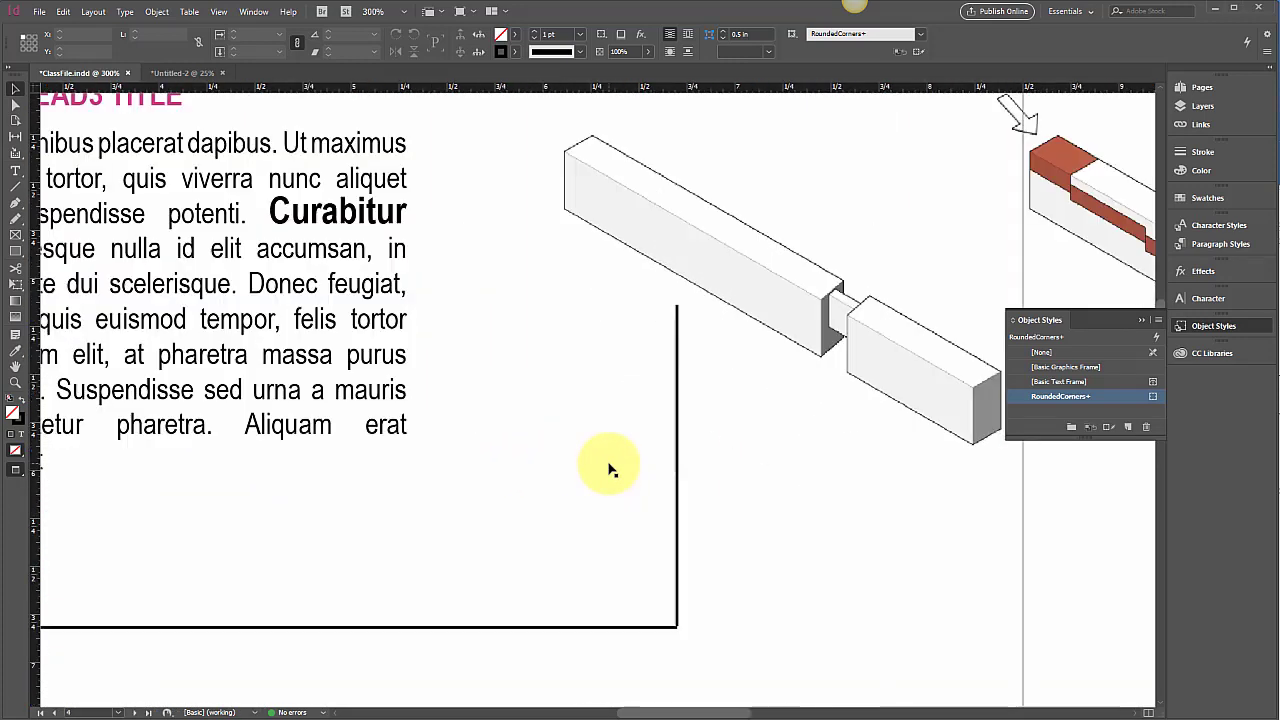
{"action": "left_click", "coordinate": [678, 626]}
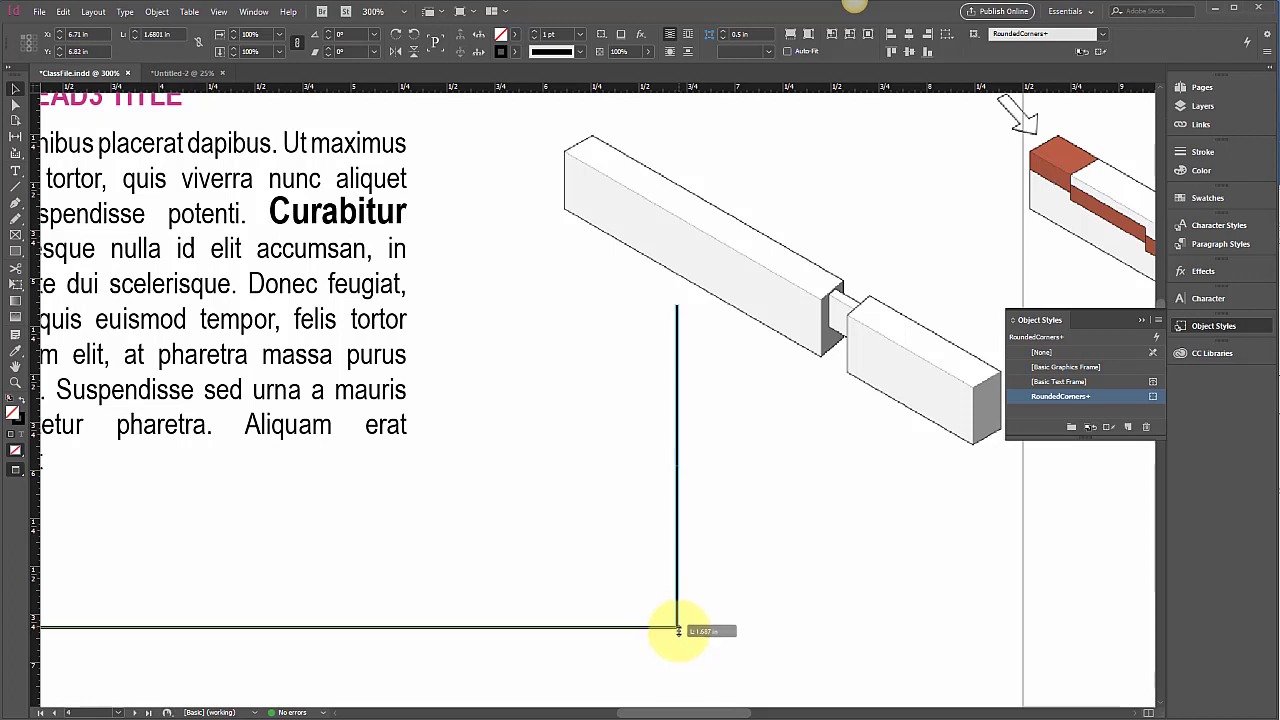
{"action": "left_click", "coordinate": [757, 625]}
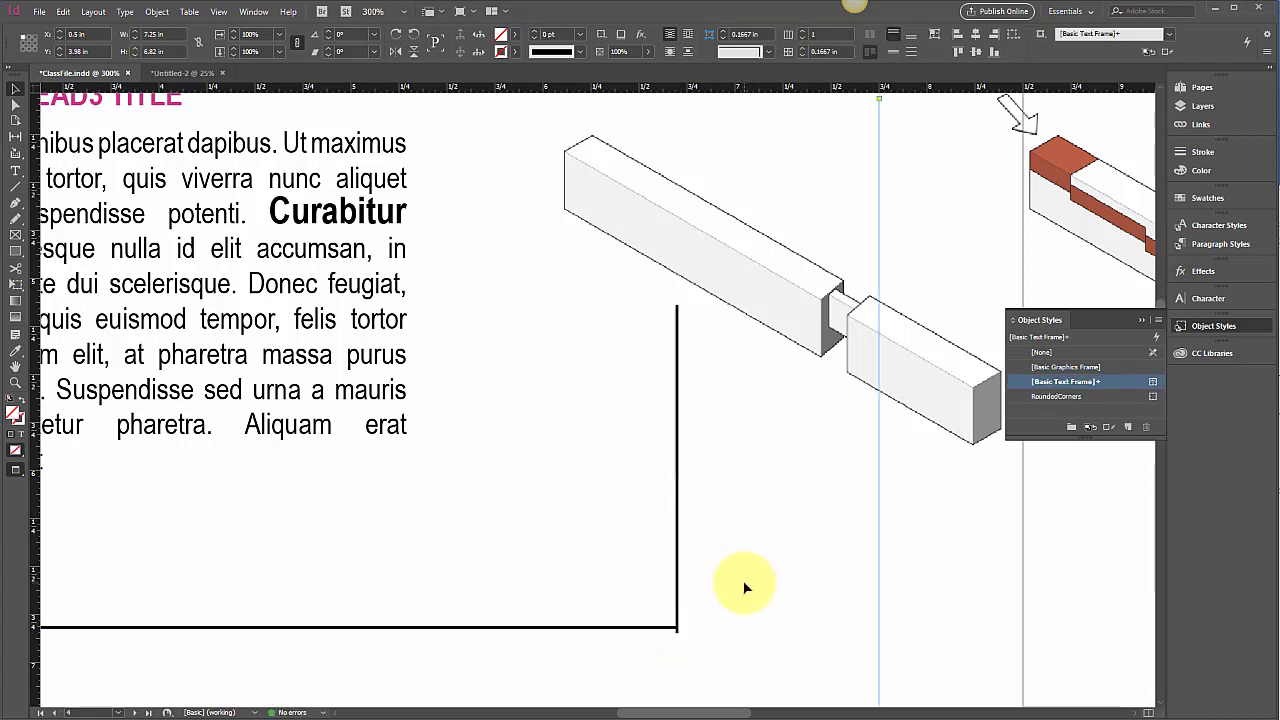
{"action": "key", "text": "ctrl+z"}
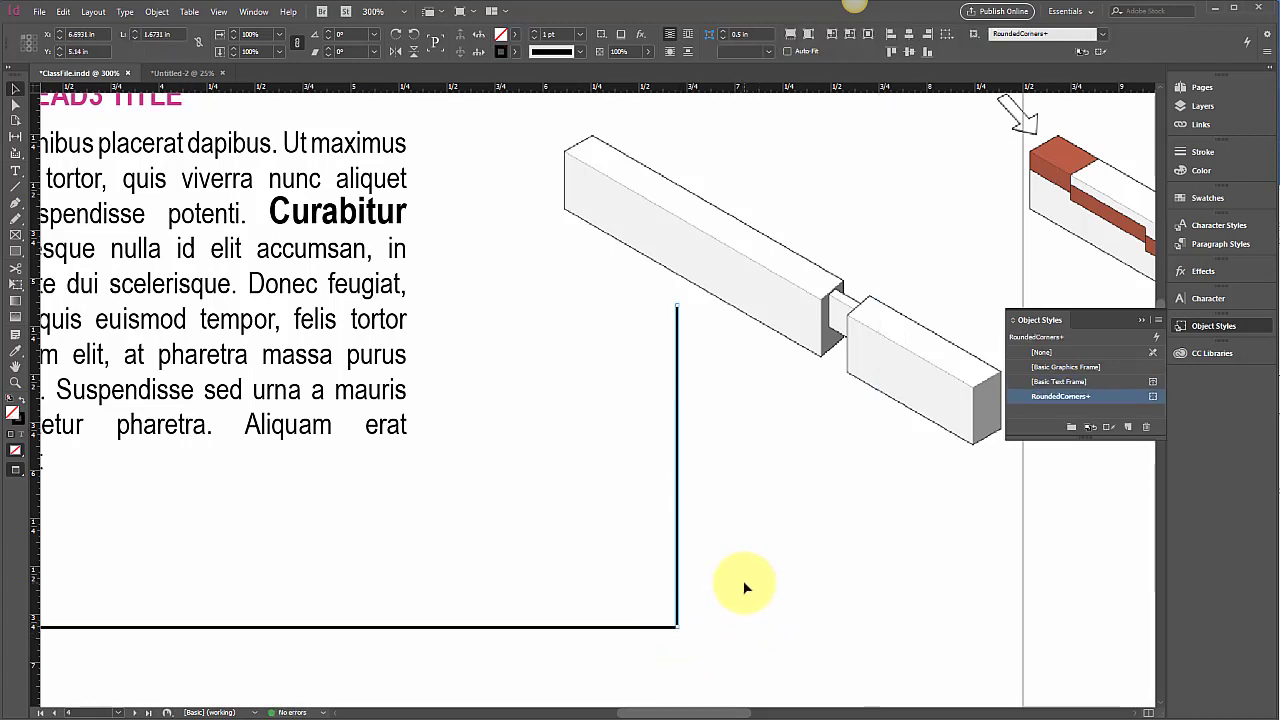
Delete the separate horizontal and vertical line segments below the Subhead3 column
{"action": "key", "text": "ctrl+minus"}
{"action": "key", "text": "ctrl+minus"}
{"action": "key", "text": "ctrl+minus"}
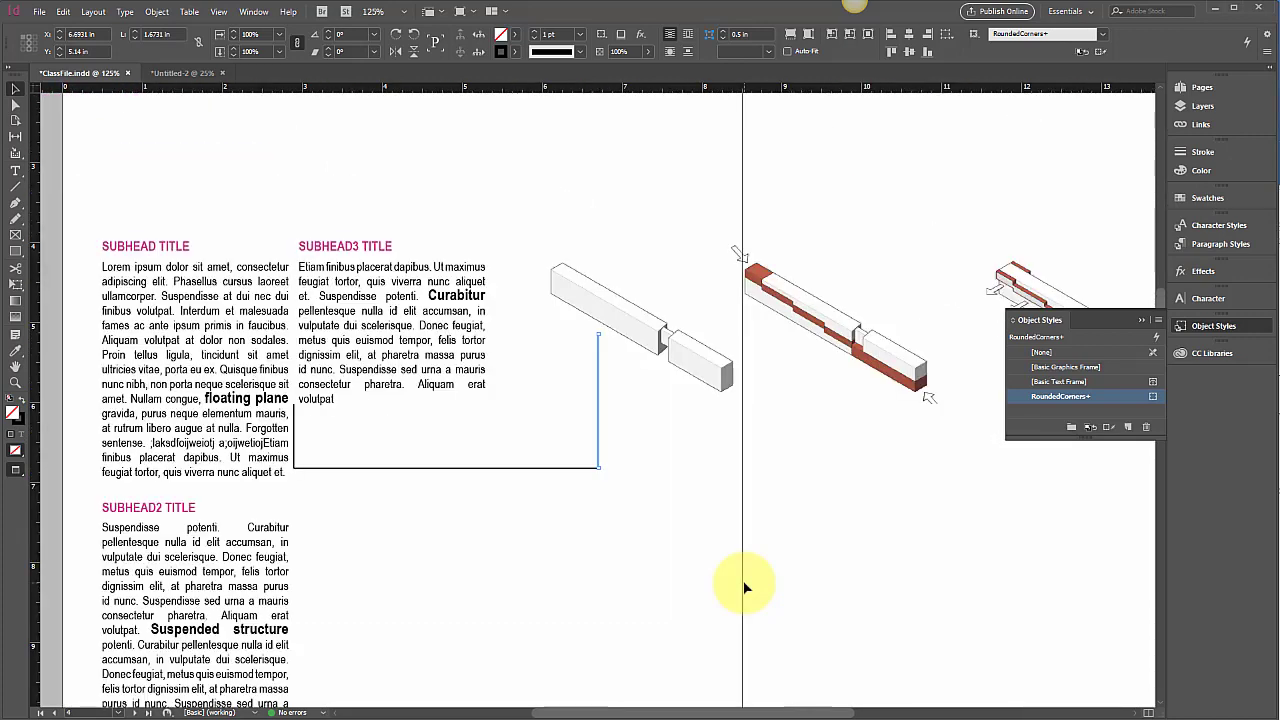
{"action": "key", "text": "Delete"}
{"action": "left_click", "coordinate": [588, 468]}
{"action": "key", "text": "Delete"}
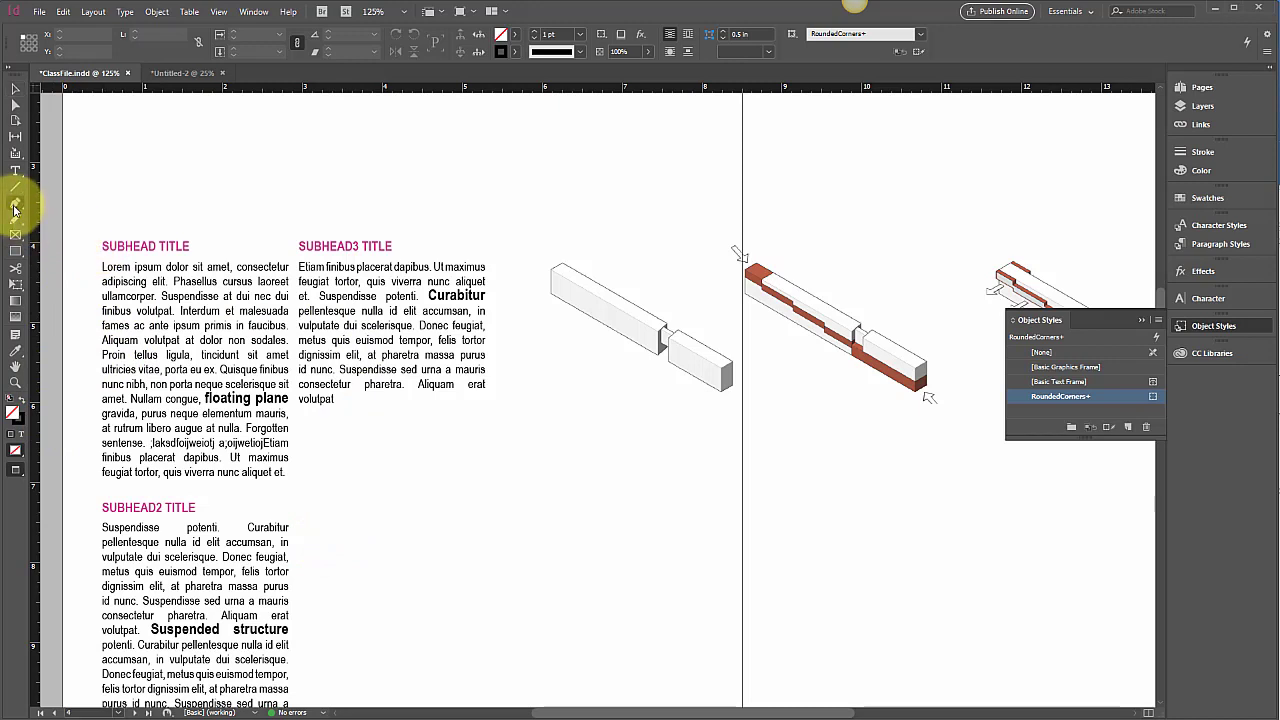
Draw one continuous Pen path from "floating plane" down, across and up to the first diagram, about 4.33 in wide and 1.03 in high
{"action": "left_click", "coordinate": [14, 205]}
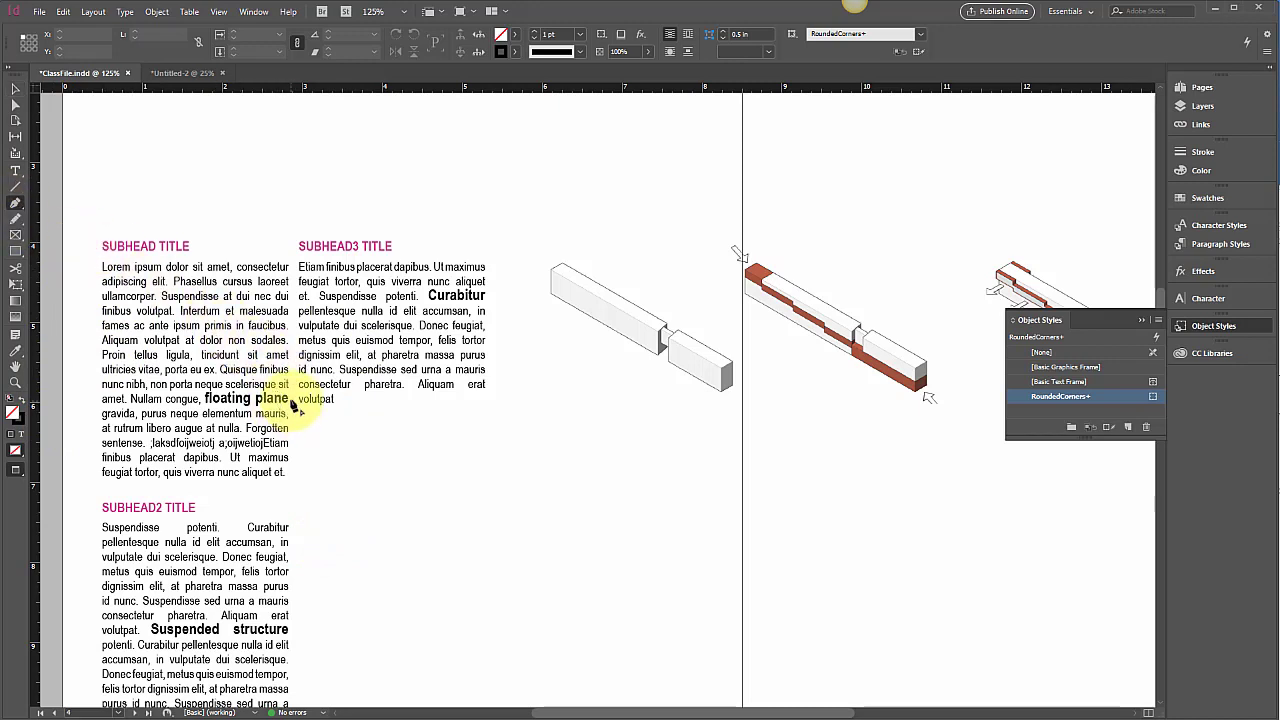
{"action": "left_click_drag", "start_coordinate": [292, 402], "coordinate": [293, 436]}
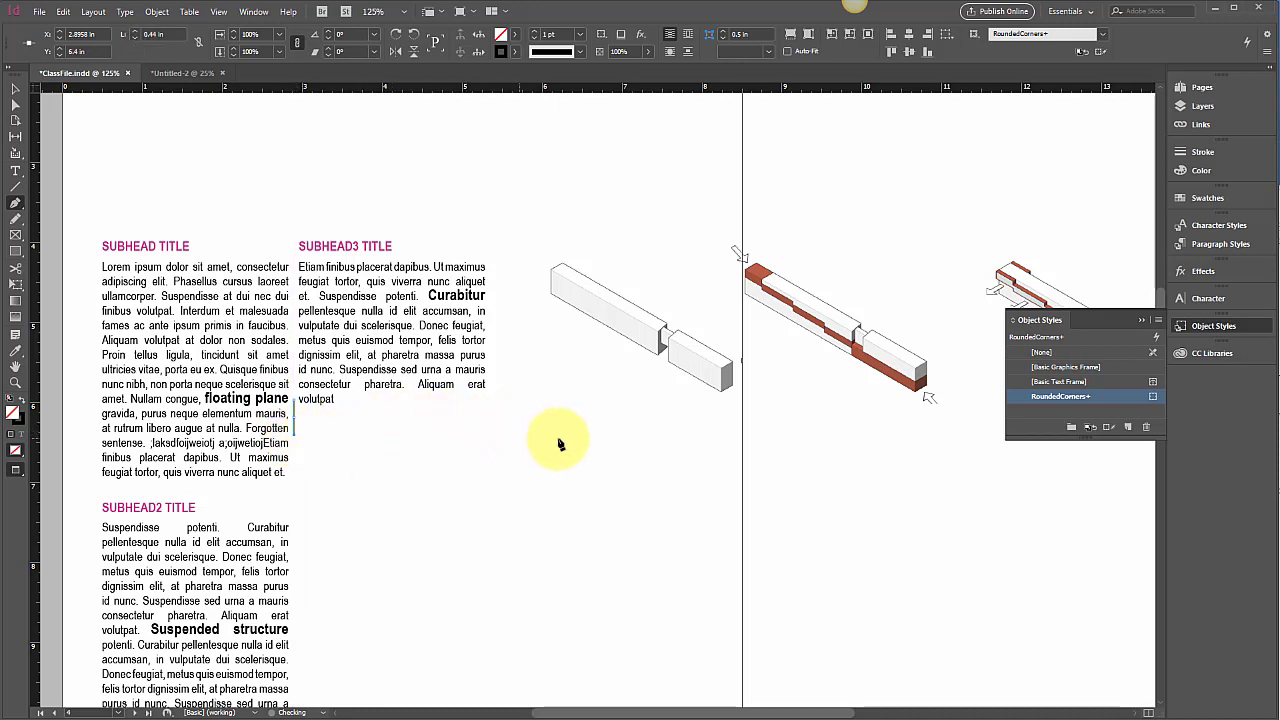
{"action": "left_click", "coordinate": [640, 433]}
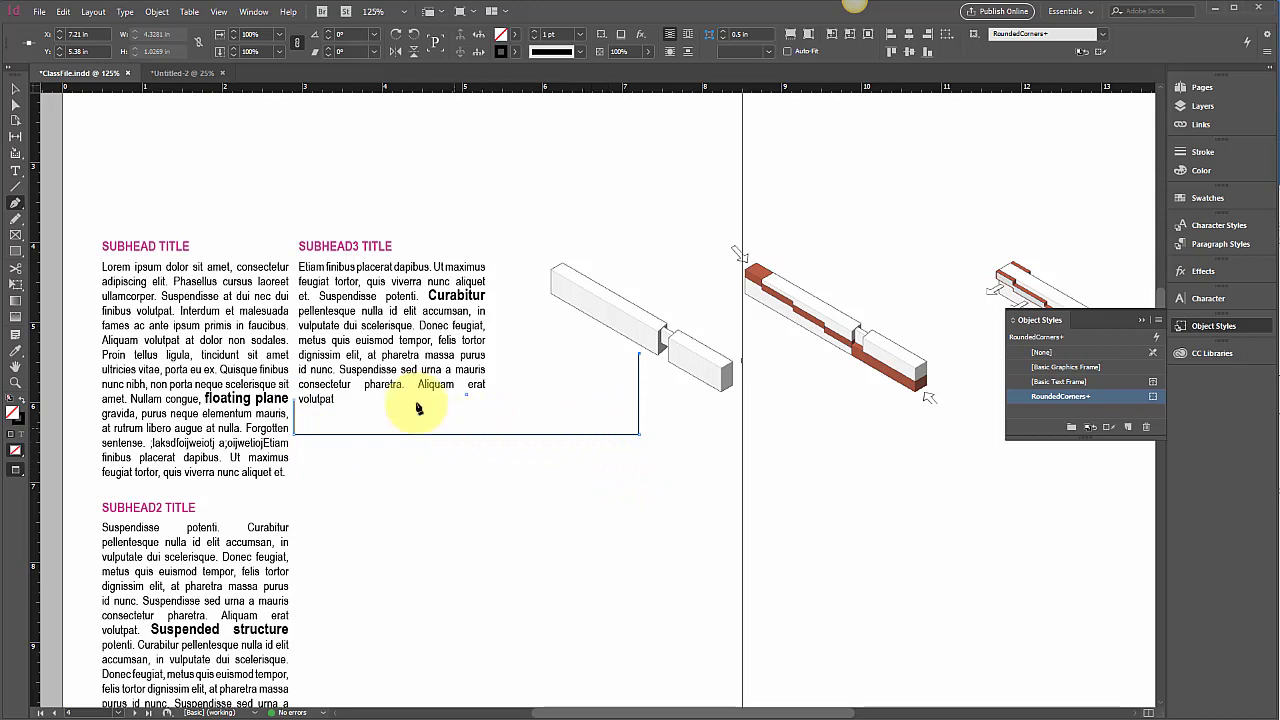
{"action": "left_click", "coordinate": [17, 93]}
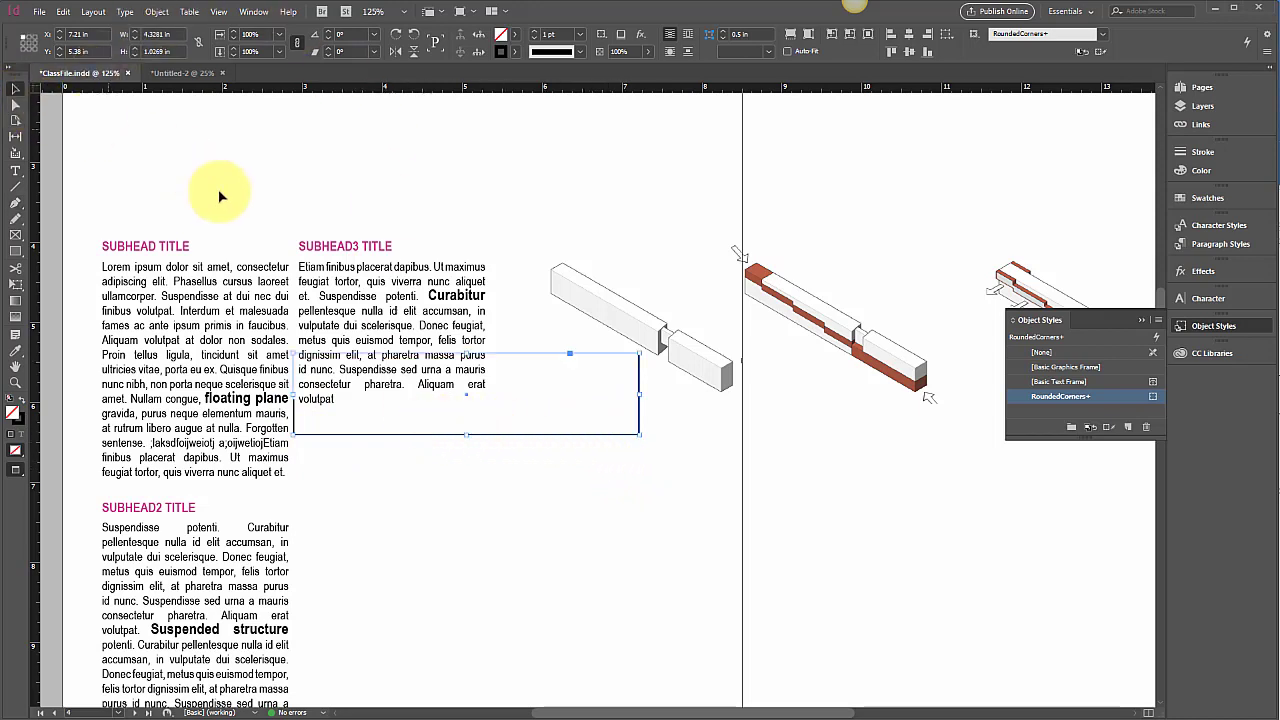
{"action": "left_click", "coordinate": [489, 159]}
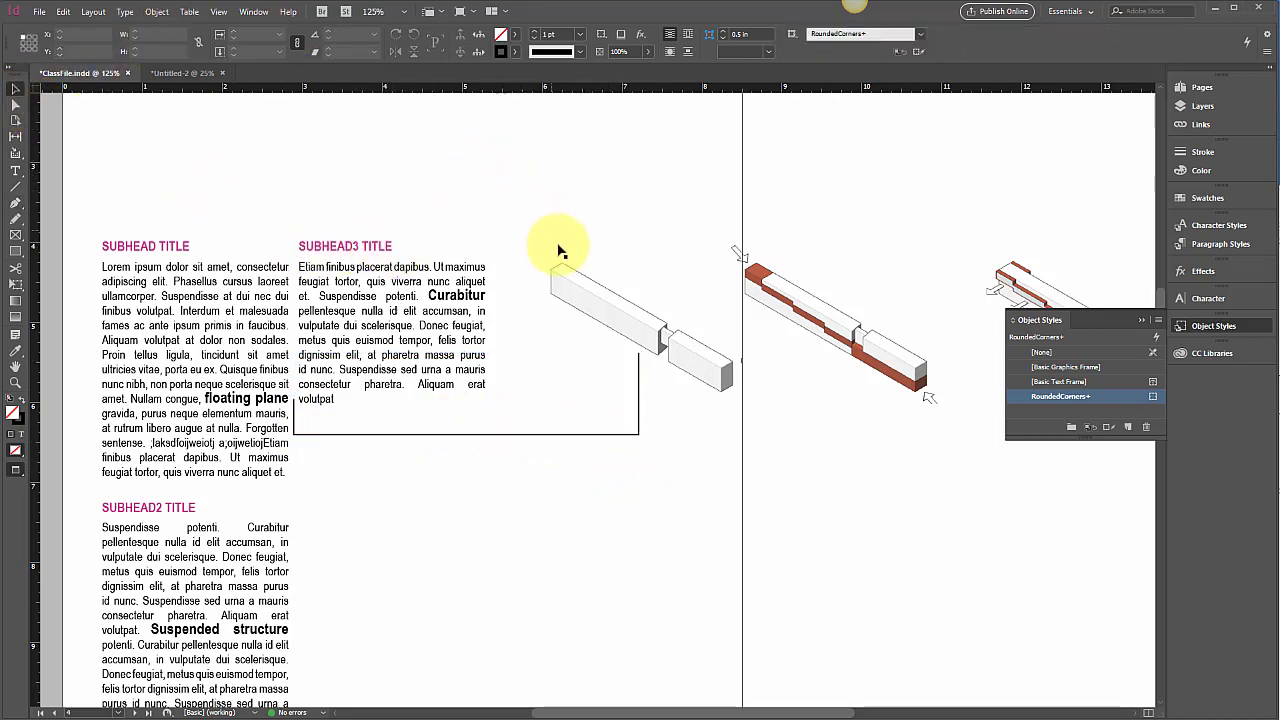
Set the connector path's stroke color to the magenta swatch C=0 M=100 Y=0 K=0
{"action": "left_click", "coordinate": [639, 396]}
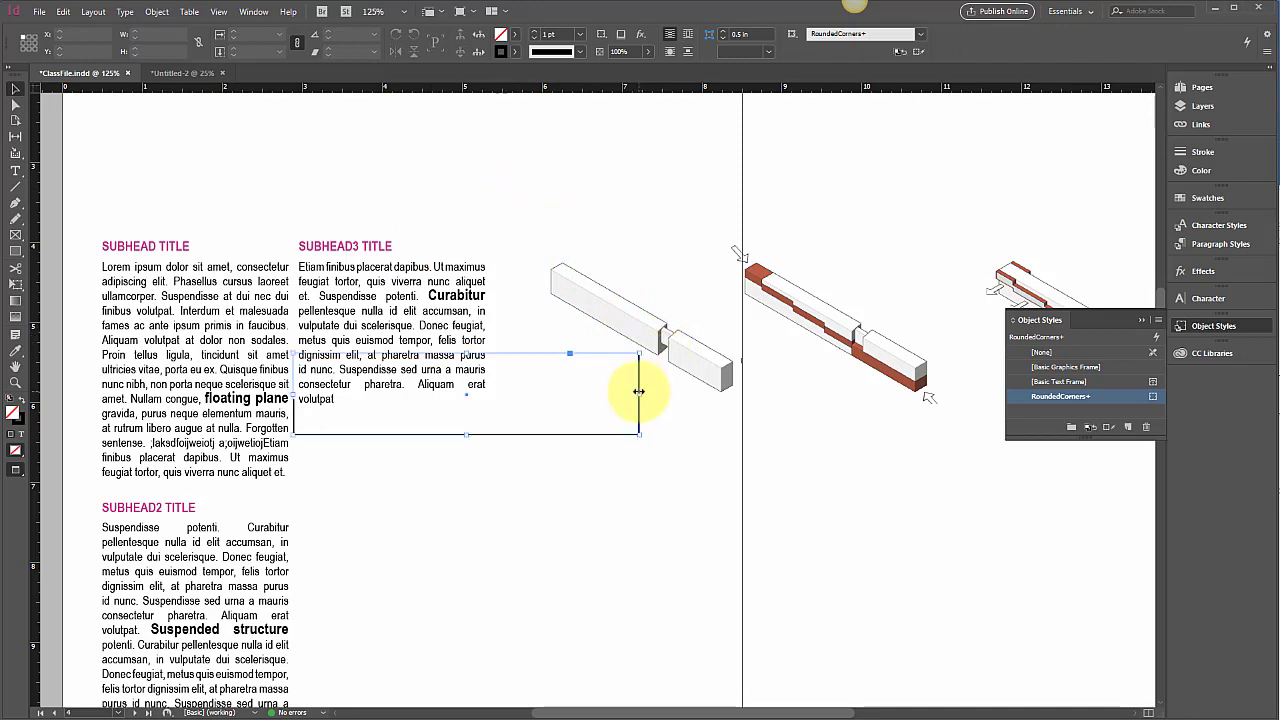
{"action": "left_click", "coordinate": [1206, 199]}
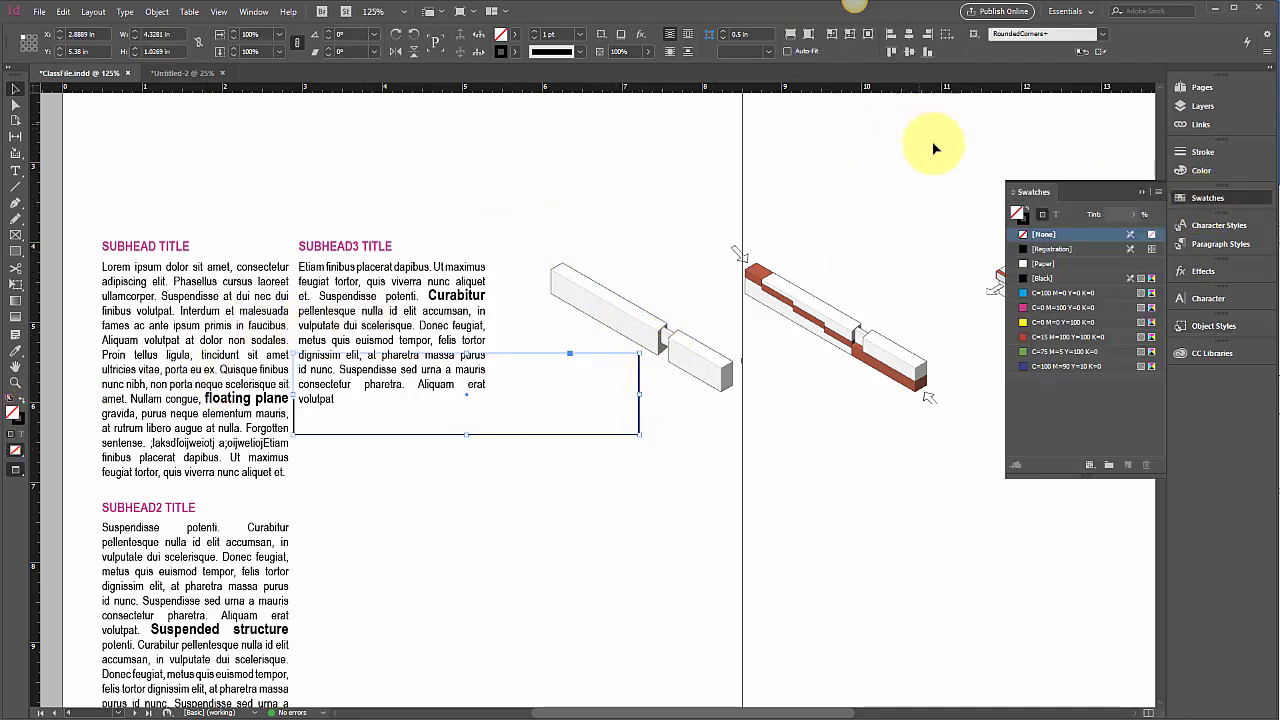
{"action": "left_click", "coordinate": [1027, 217]}
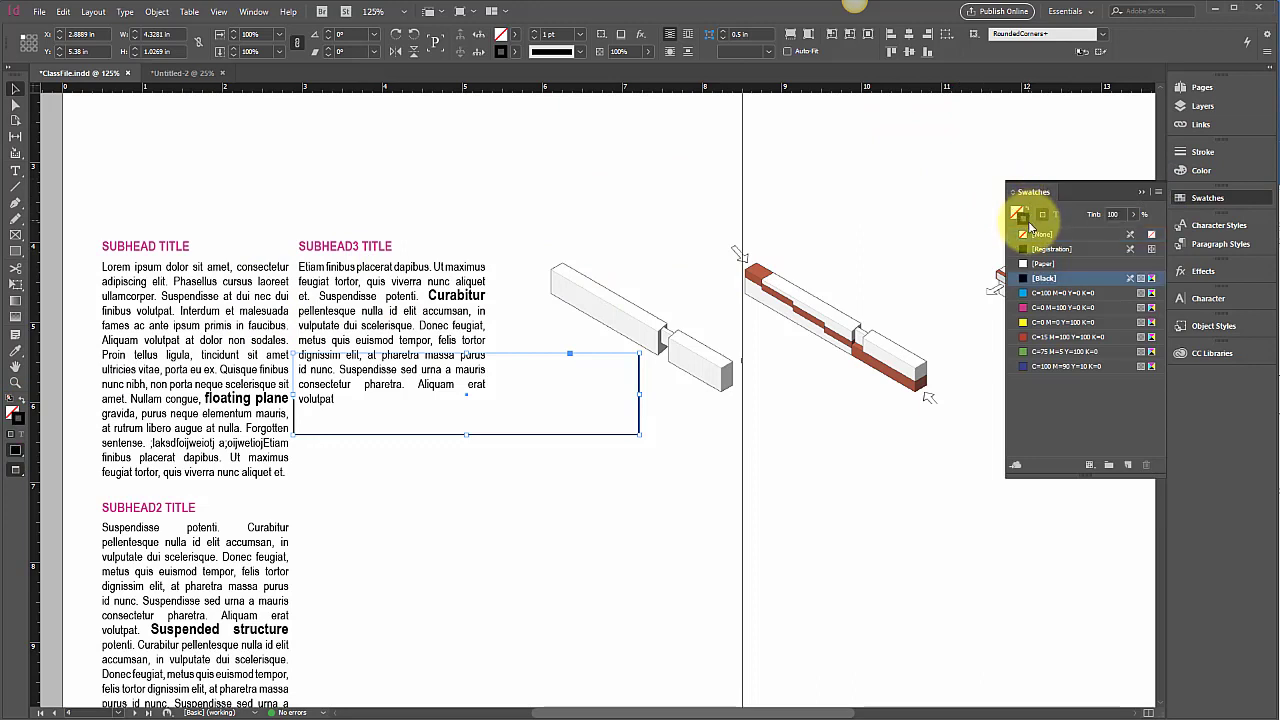
{"action": "left_click", "coordinate": [1062, 308]}
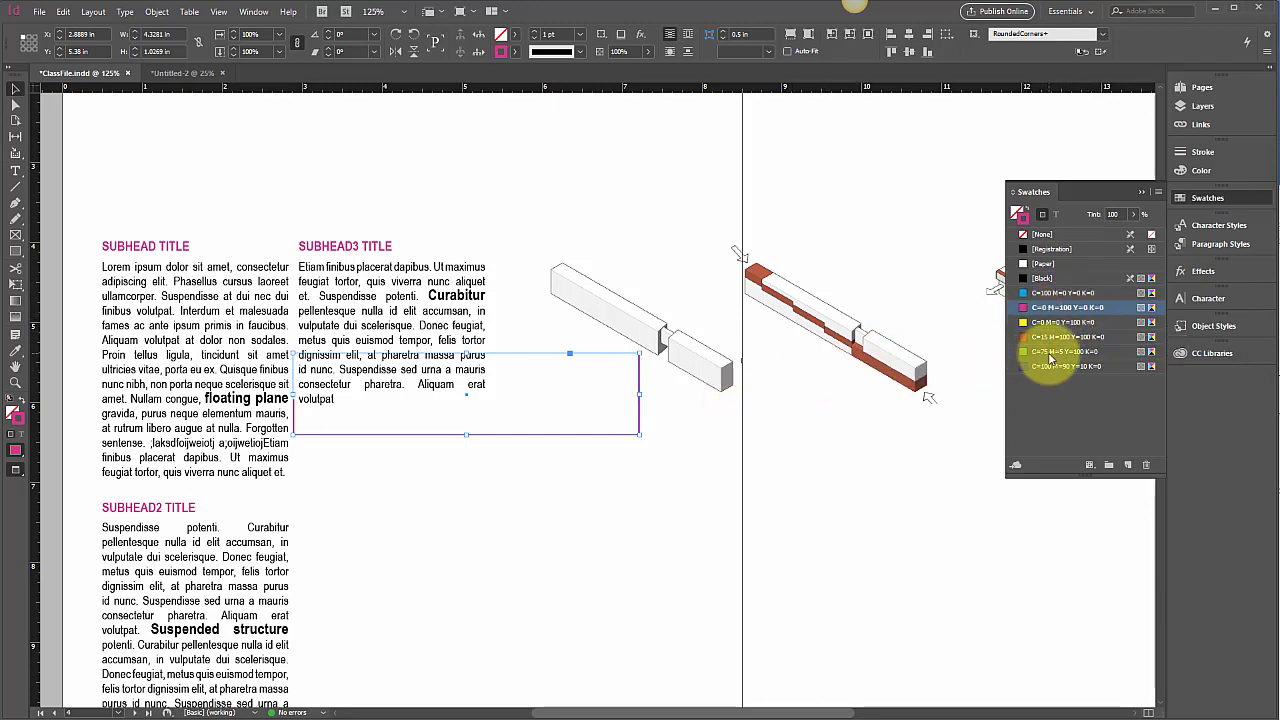
Give the connector path a Circle at its start and a Triangle arrowhead at its end, and deselect it
{"action": "left_click", "coordinate": [1205, 152]}
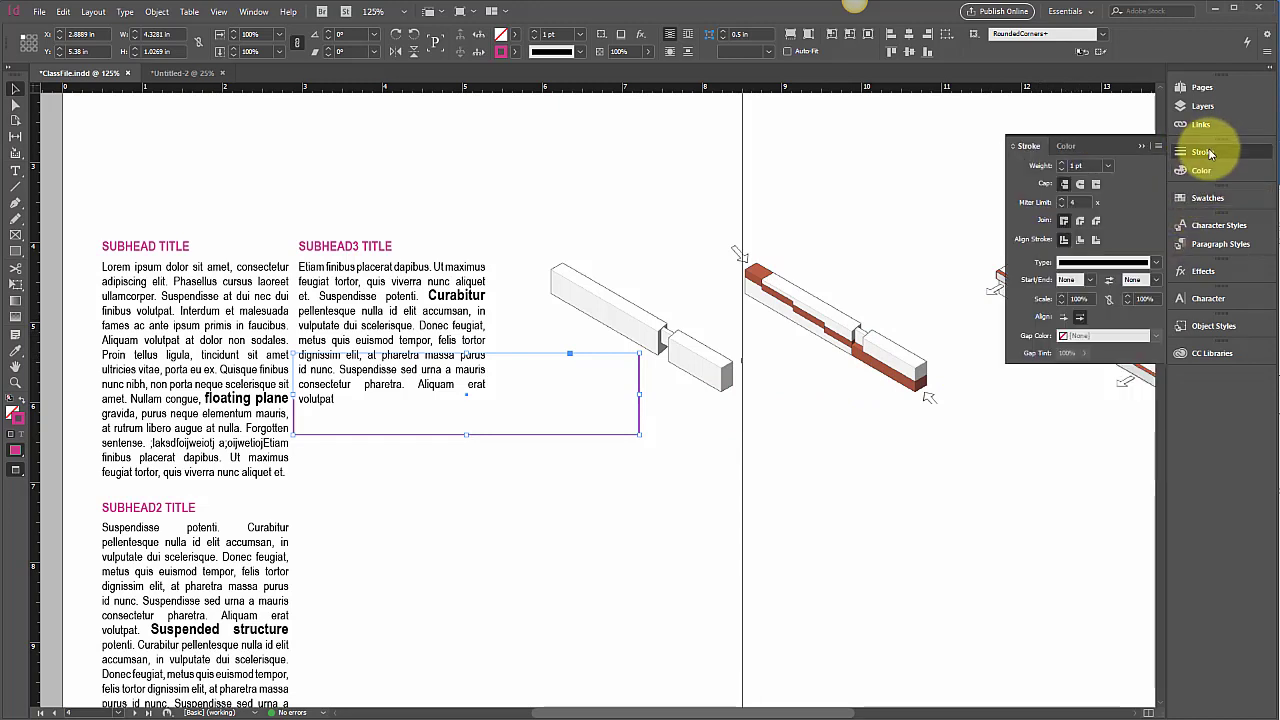
{"action": "left_click", "coordinate": [1092, 281]}
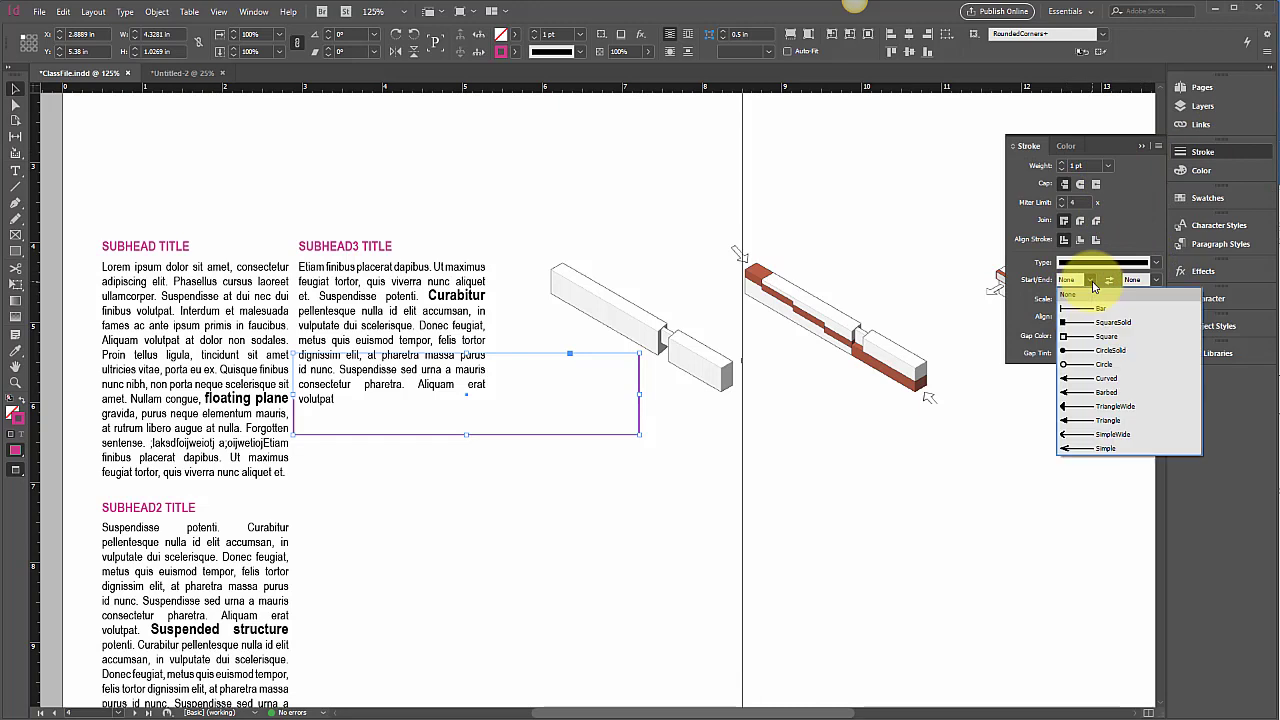
{"action": "left_click", "coordinate": [1085, 366]}
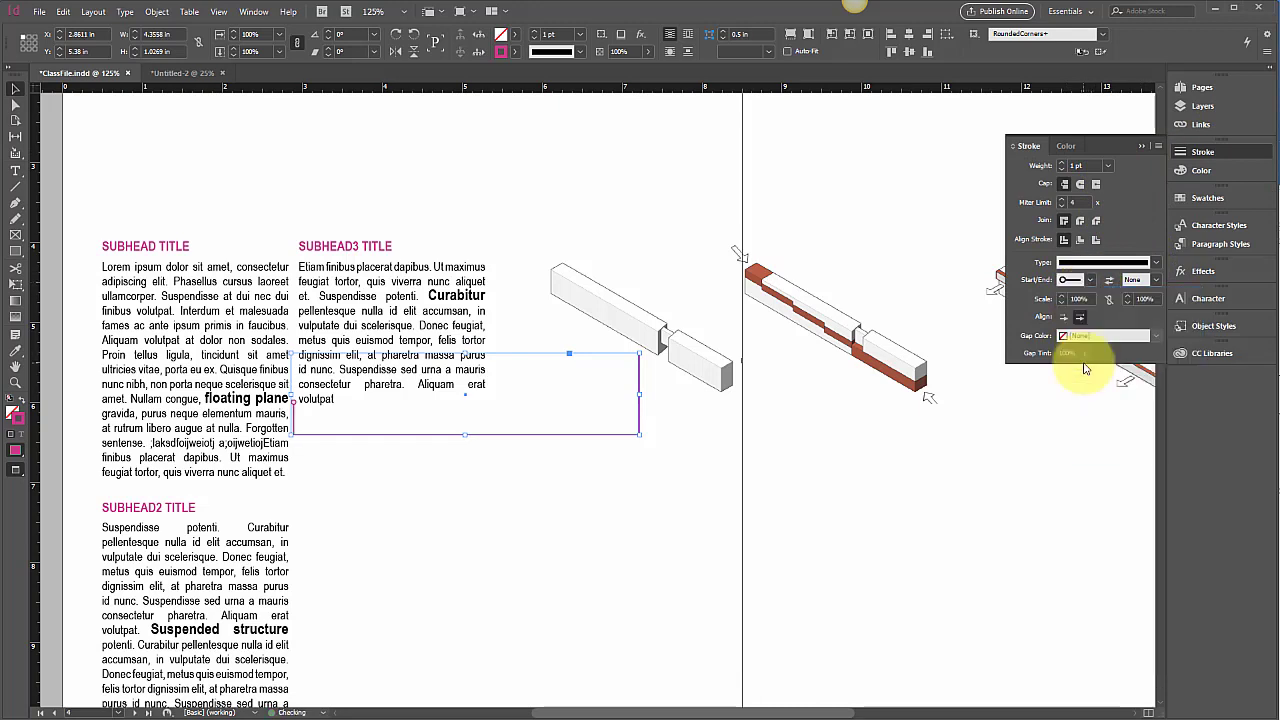
{"action": "left_click", "coordinate": [1151, 281]}
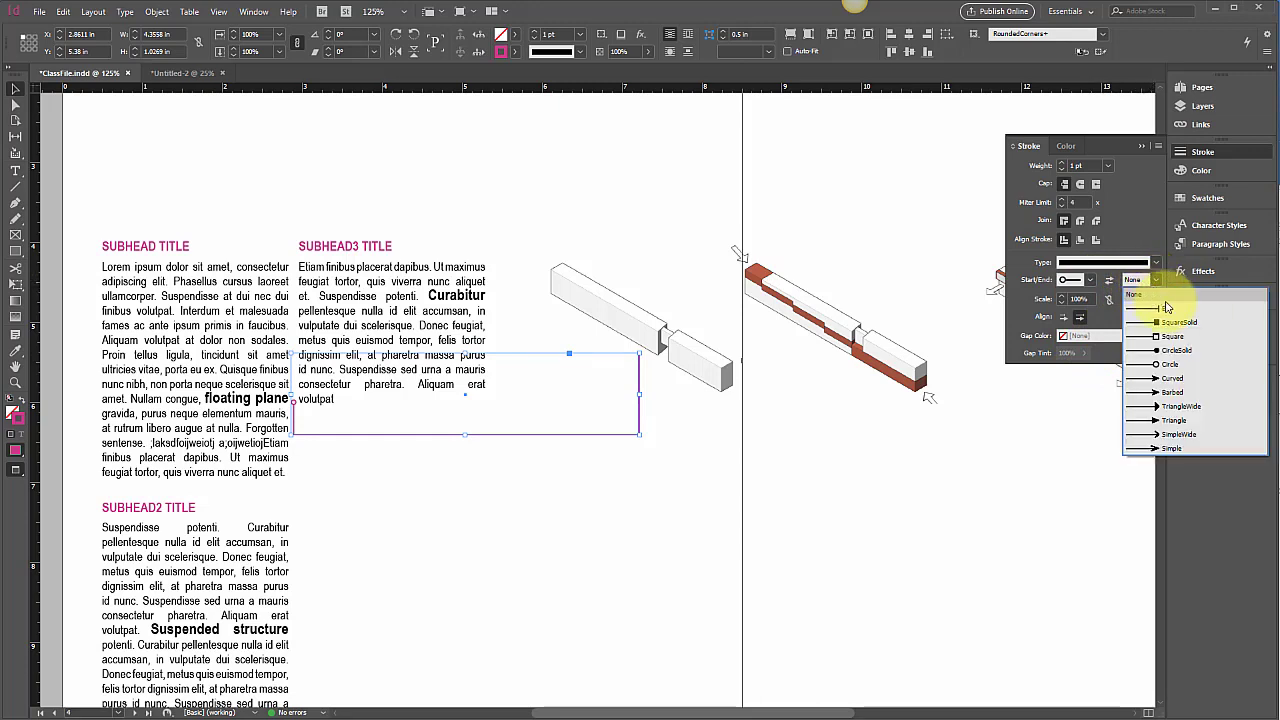
{"action": "left_click", "coordinate": [1180, 420]}
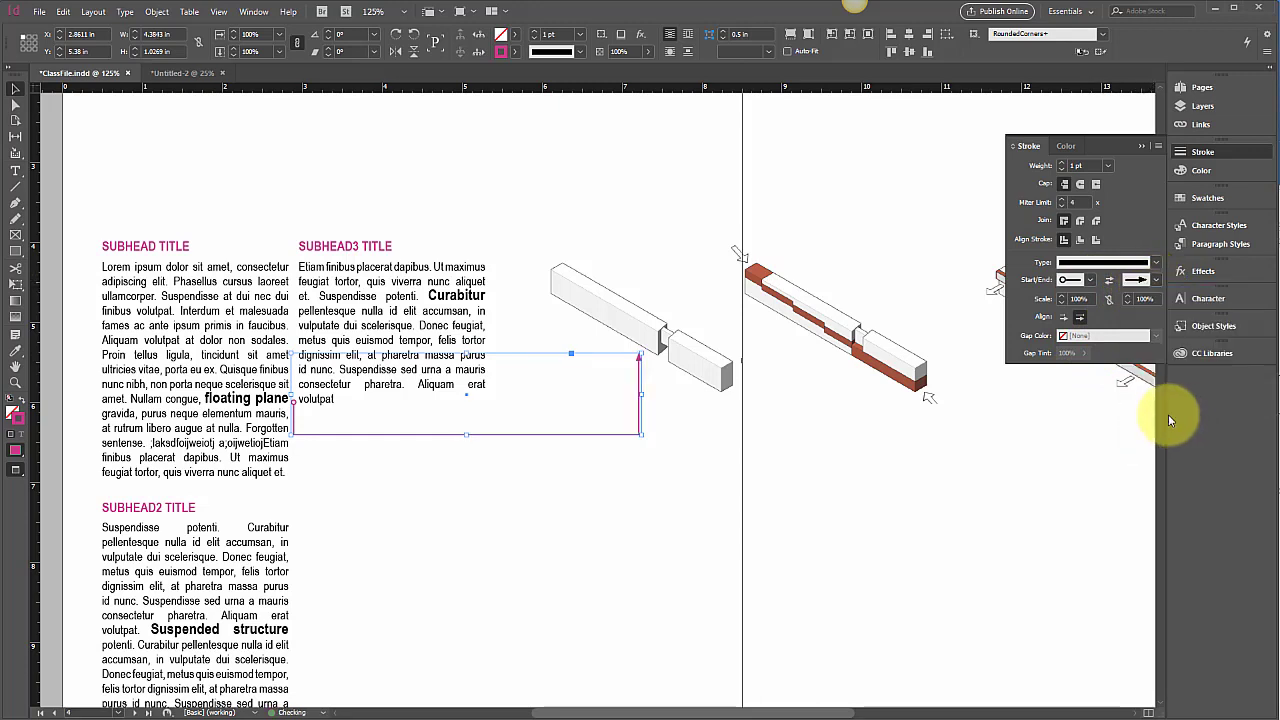
{"action": "left_click", "coordinate": [690, 523]}
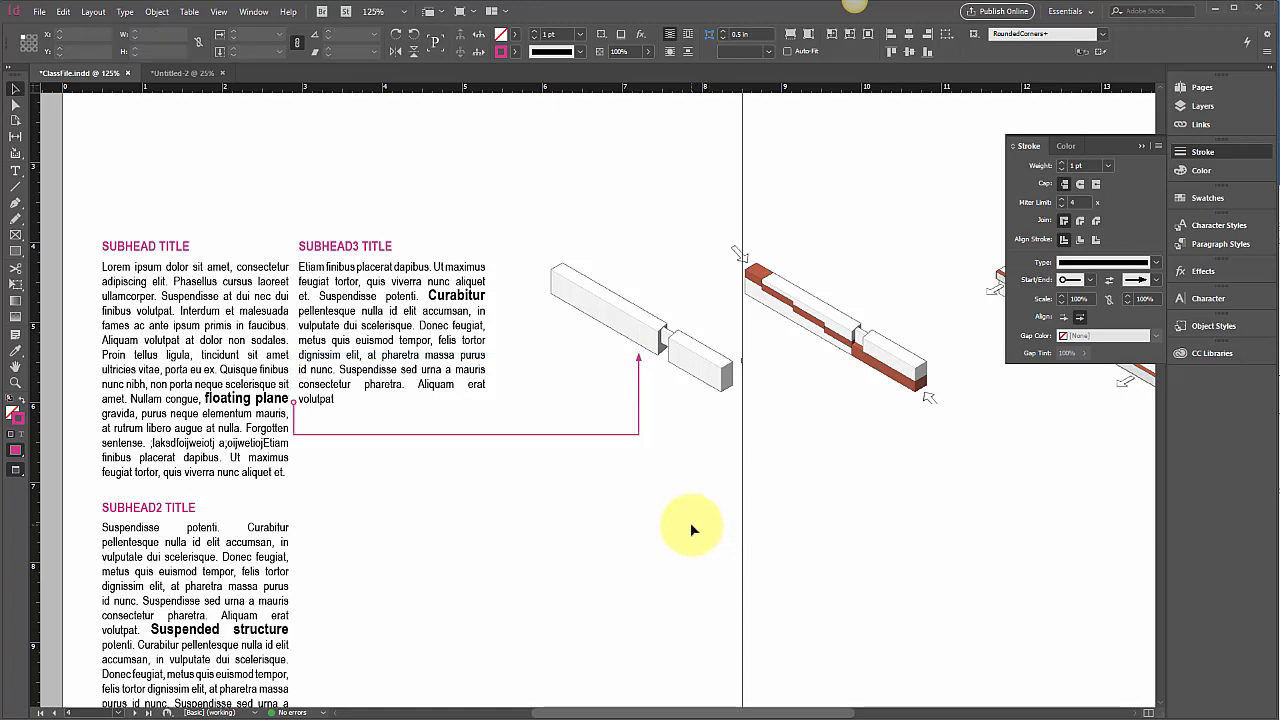
Shift the first connector's start anchor slightly upward with the Direct Selection tool to align it with "floating plane"
{"action": "left_click", "coordinate": [639, 428]}
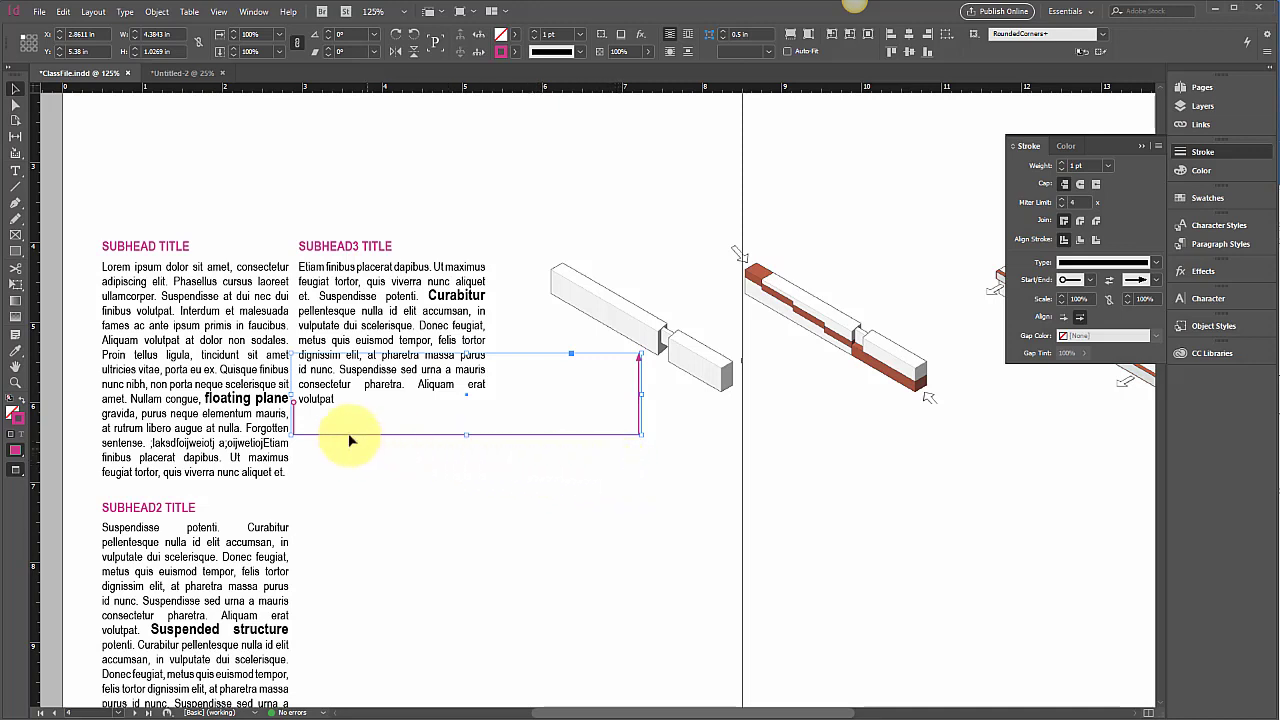
{"action": "left_click", "coordinate": [307, 457]}
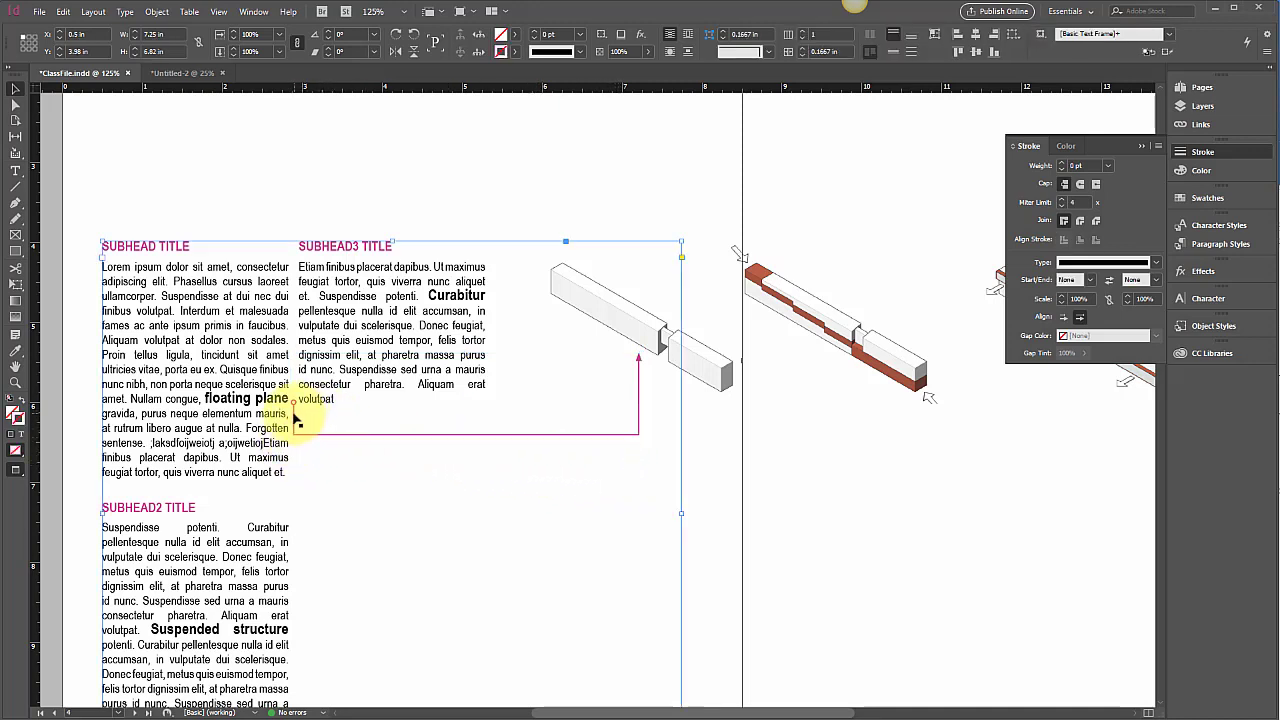
{"action": "left_click", "coordinate": [295, 412]}
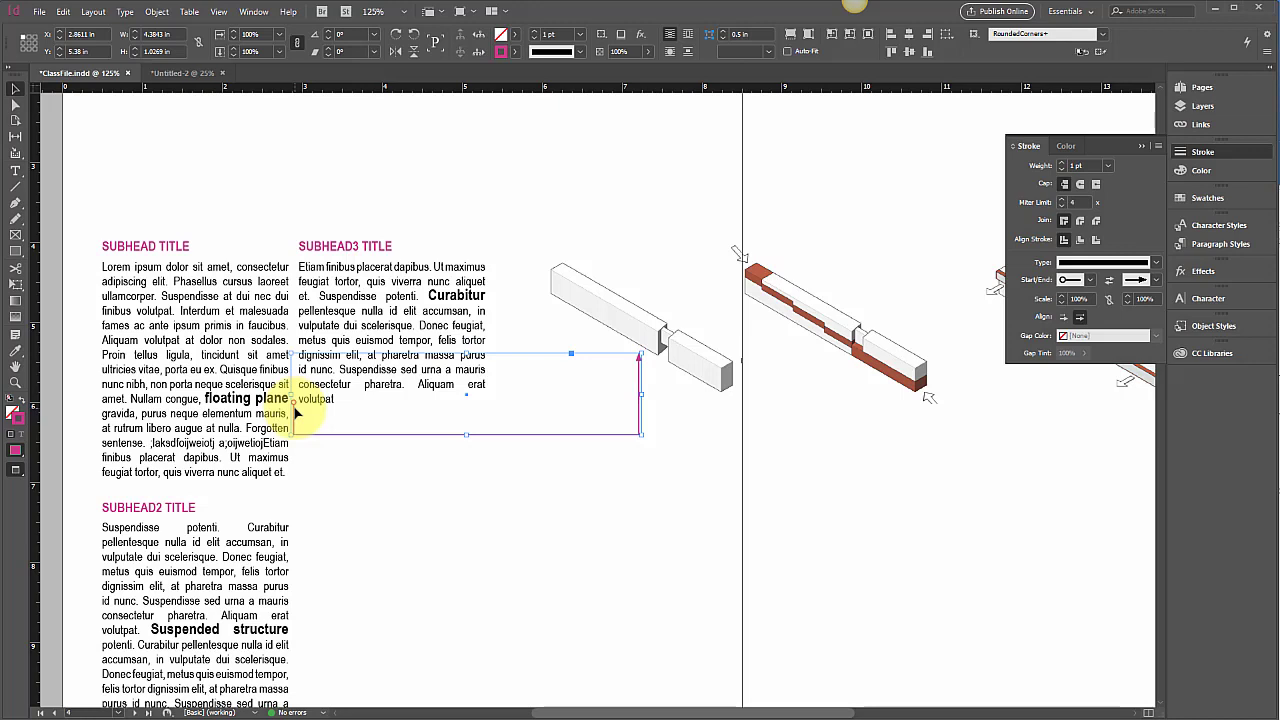
{"action": "left_click", "coordinate": [15, 104]}
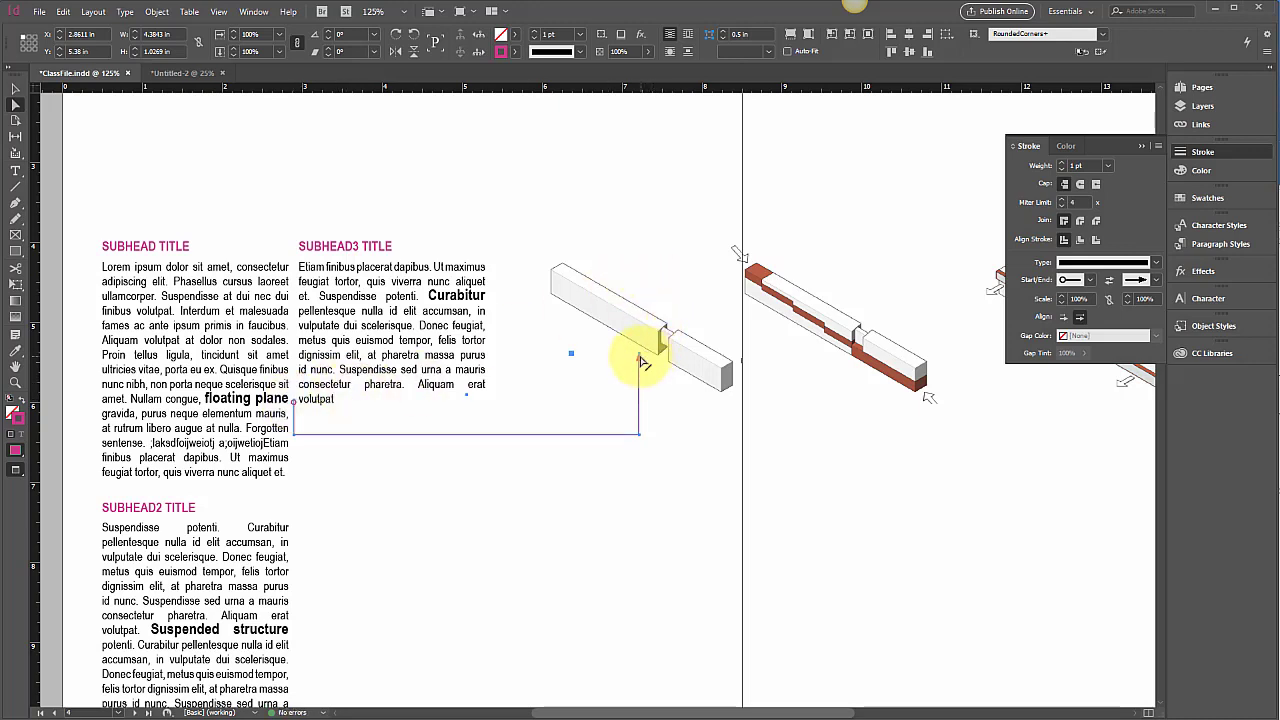
{"action": "left_click", "coordinate": [295, 410]}
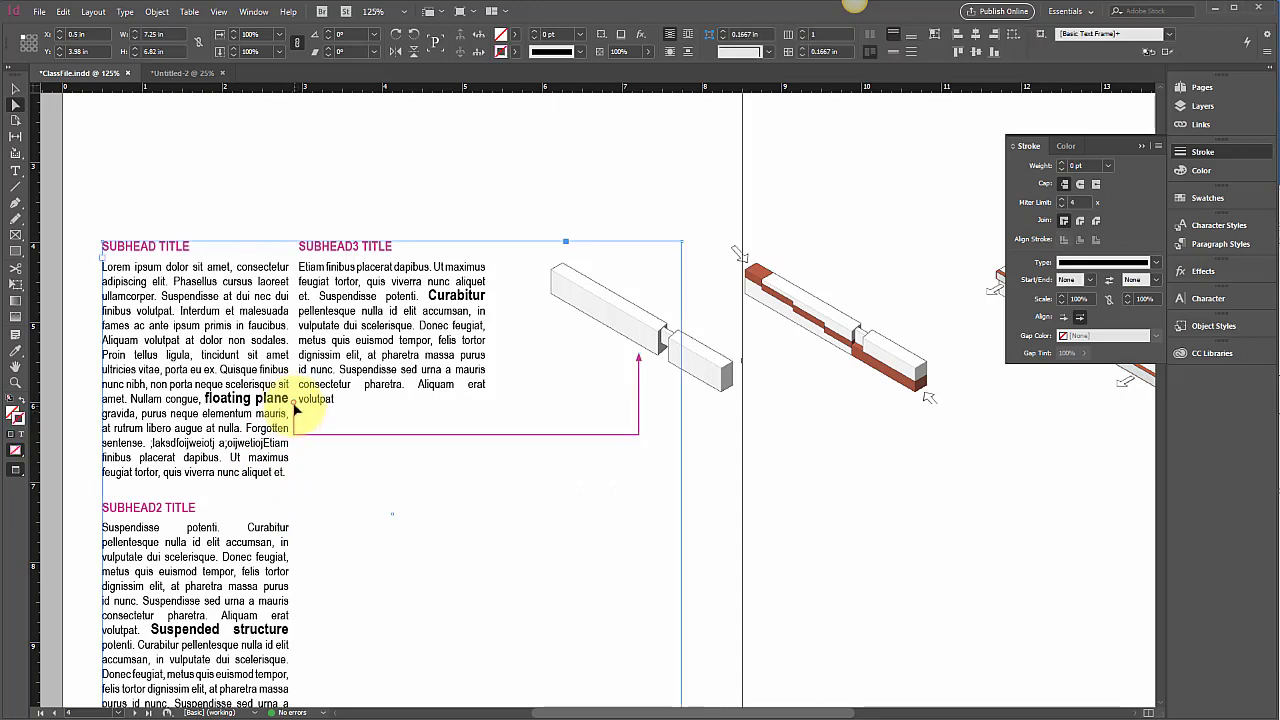
{"action": "left_click", "coordinate": [295, 406]}
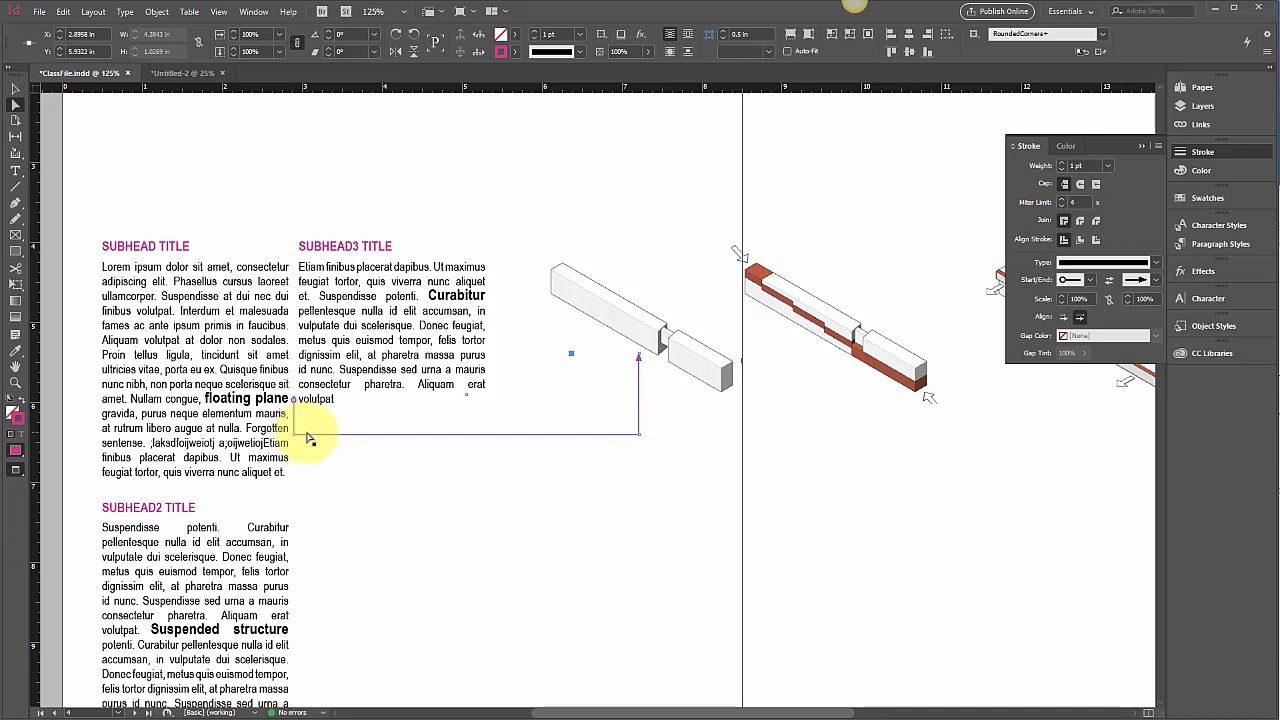
{"action": "left_click", "coordinate": [425, 490]}
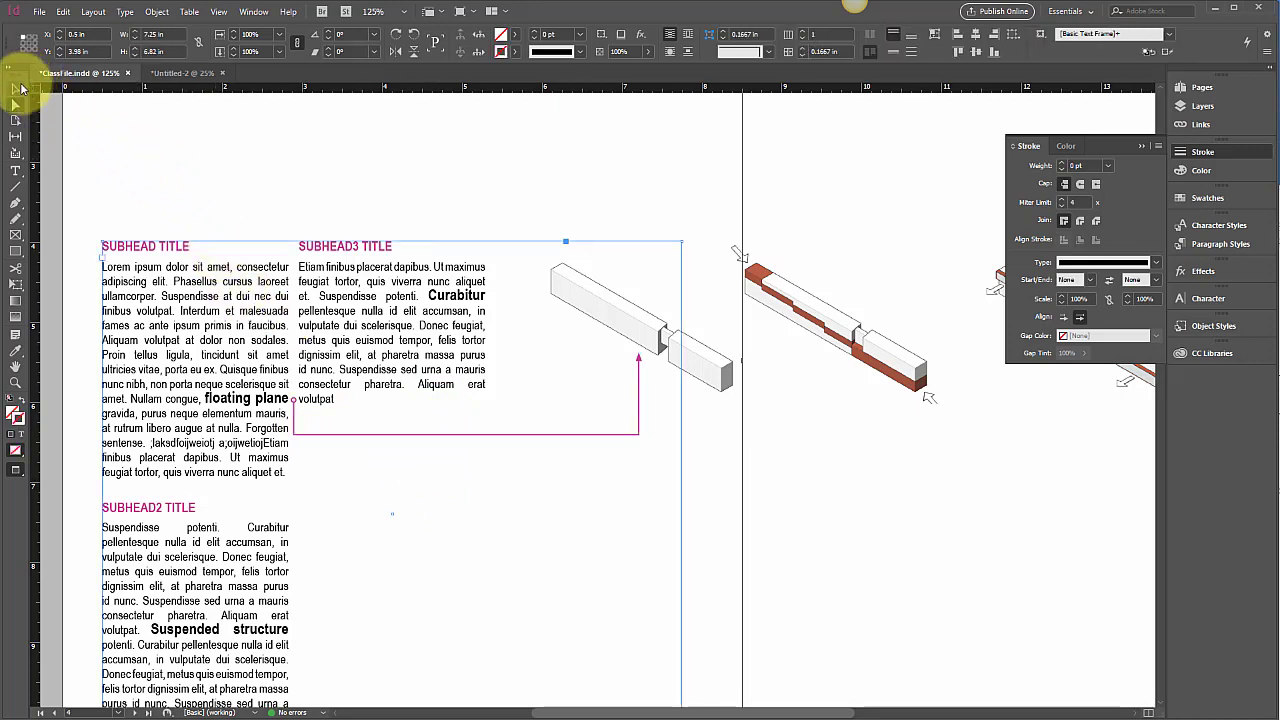
{"action": "left_click", "coordinate": [136, 118]}
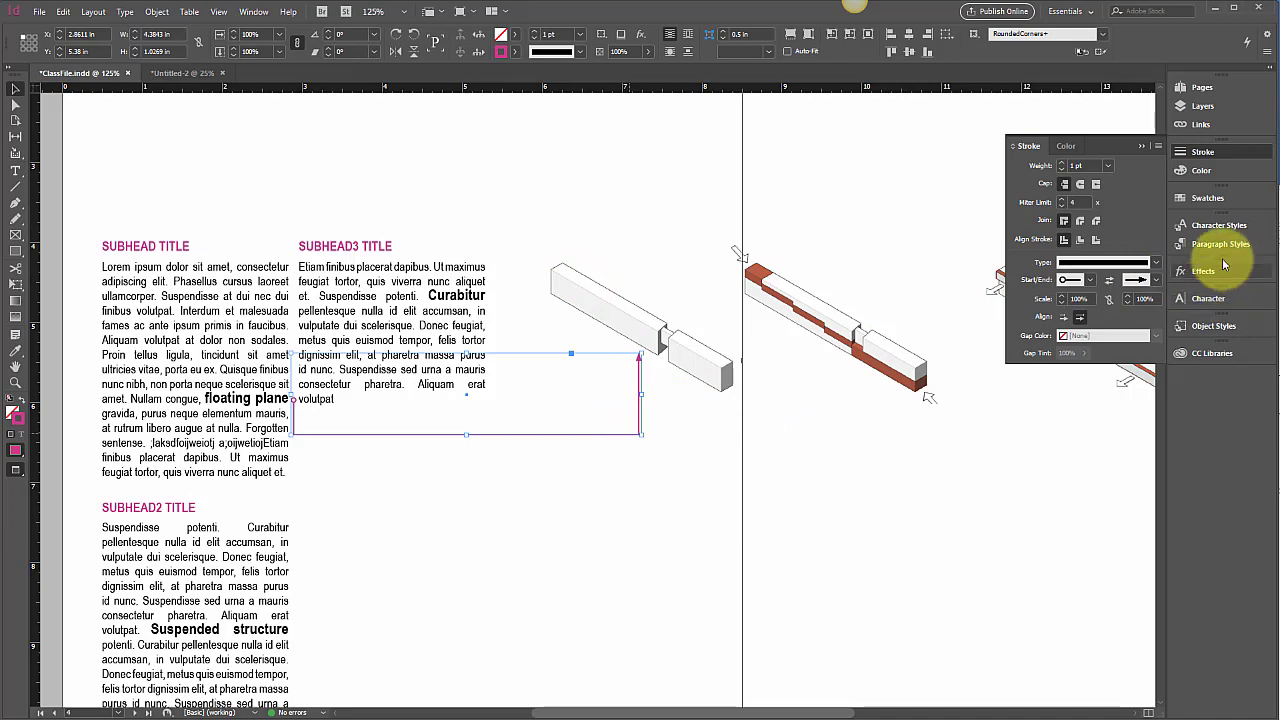
Create an object style named Leader from the first connector's formatting and apply it to that connector
{"action": "left_click", "coordinate": [1195, 326]}
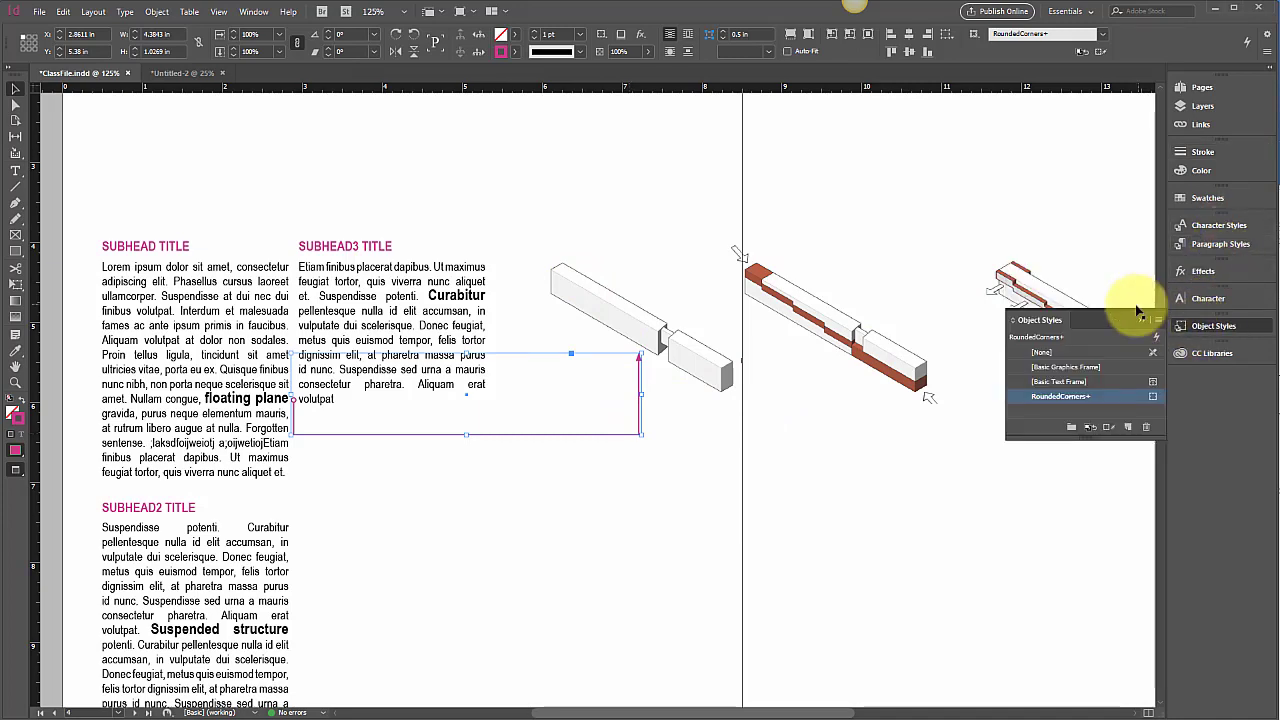
{"action": "left_click", "coordinate": [1156, 323]}
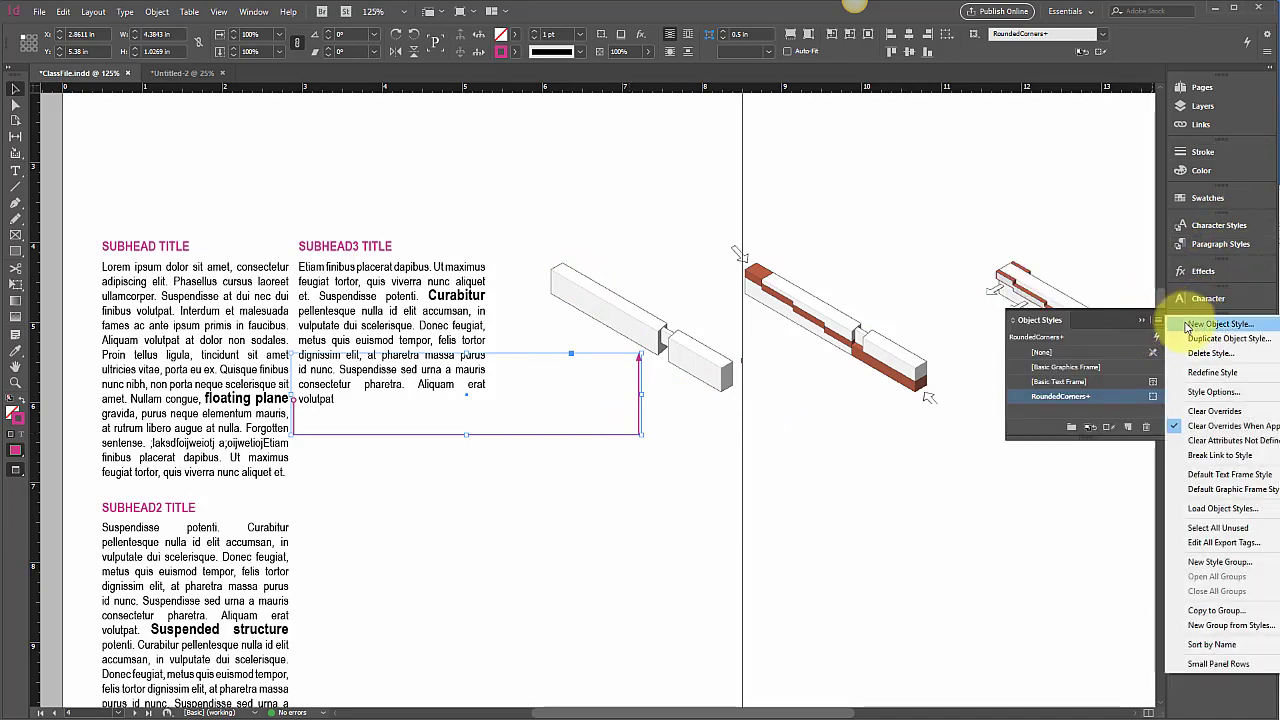
{"action": "left_click", "coordinate": [1195, 322]}
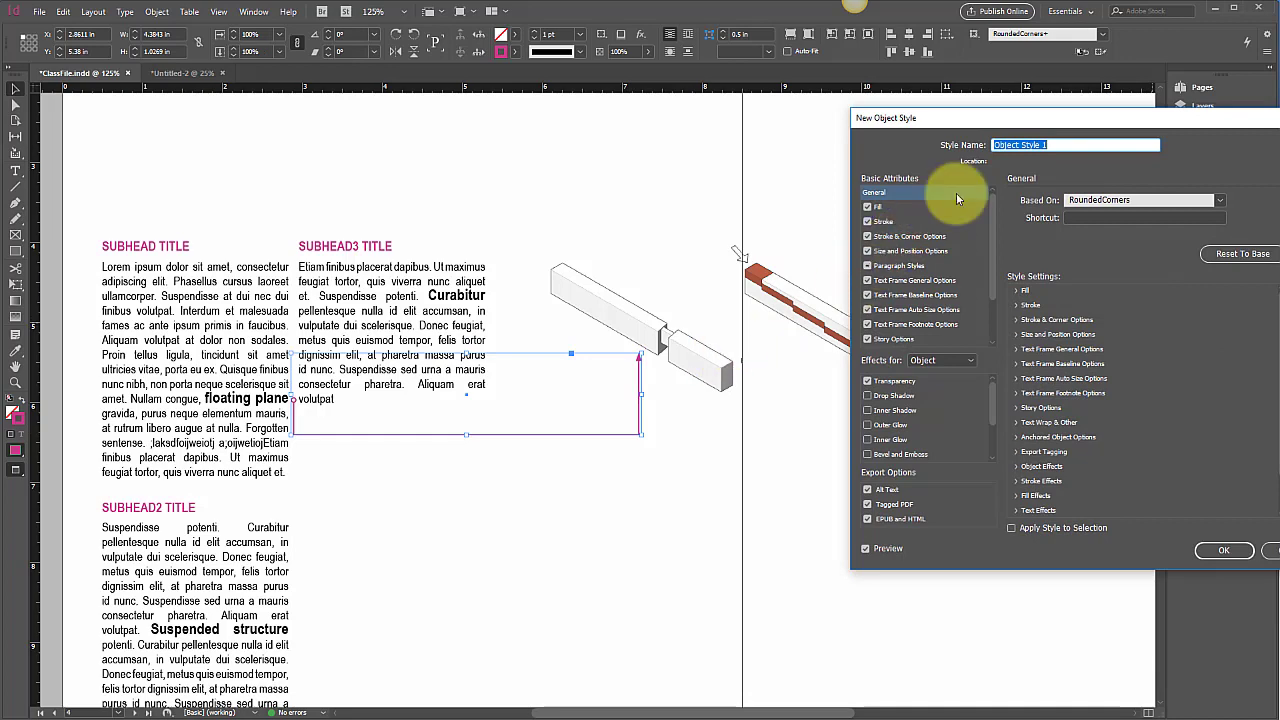
{"action": "type", "text": "Leader"}
{"action": "key", "text": "Return"}
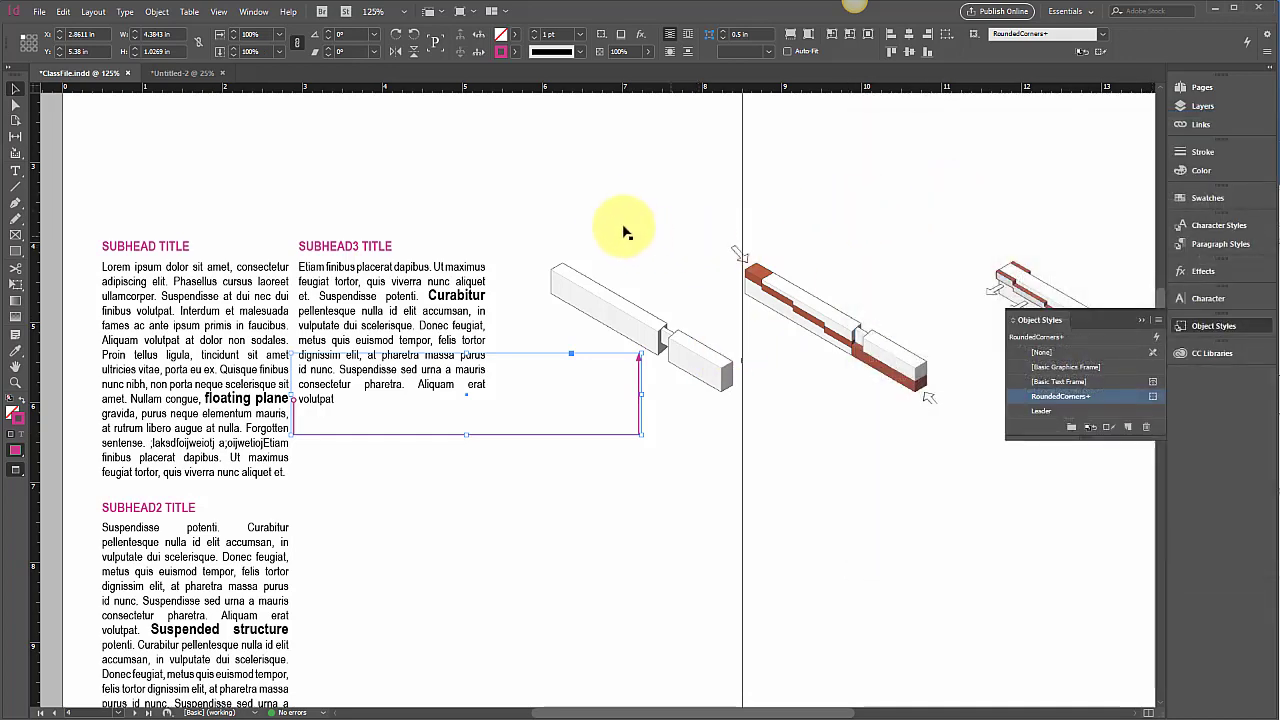
{"action": "left_click", "coordinate": [1059, 409]}
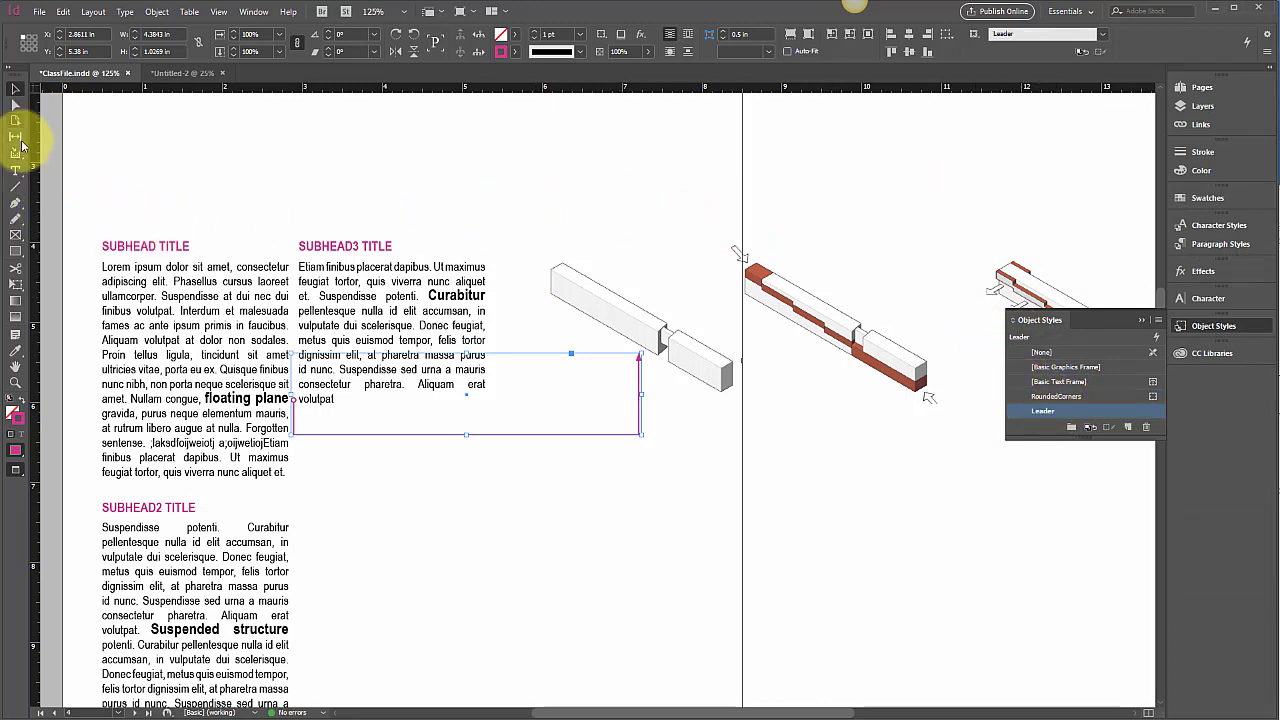
Draw a stepped Pen path from "Curabitur" over to the second diagram, about 4.1 in wide and 0.88 in high, with the Leader style
{"action": "left_click", "coordinate": [16, 203]}
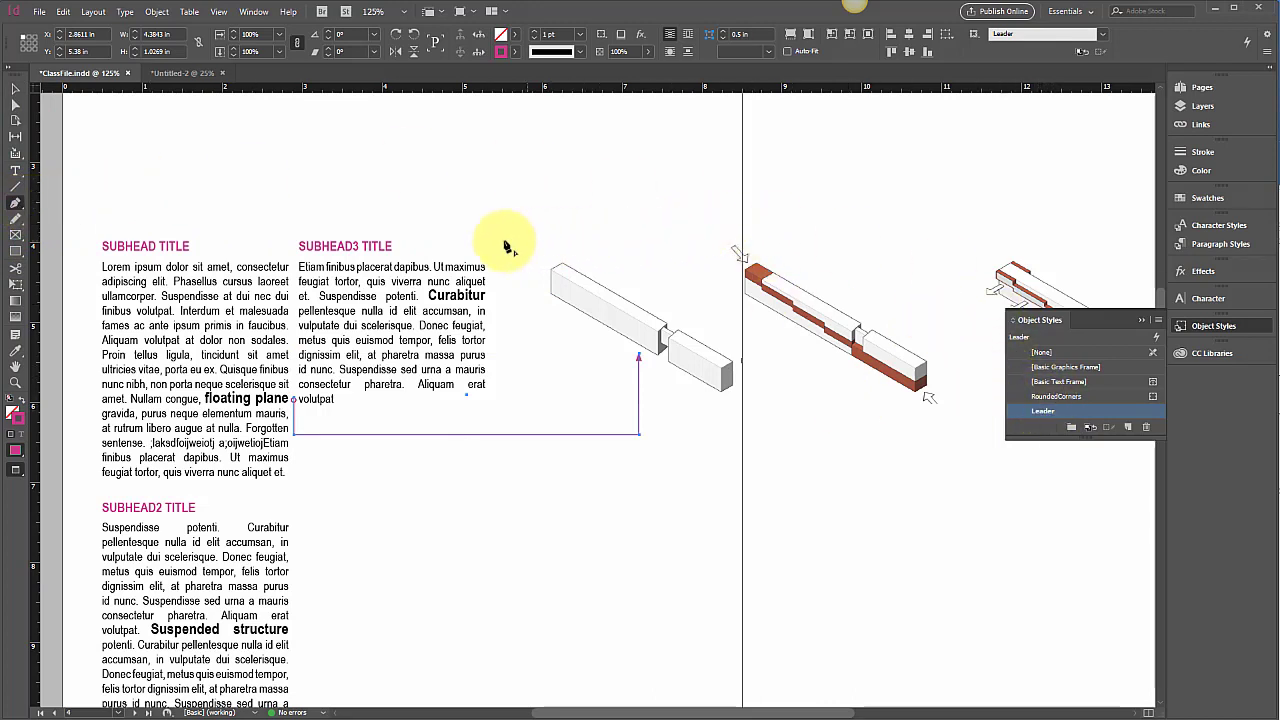
{"action": "left_click", "coordinate": [491, 297]}
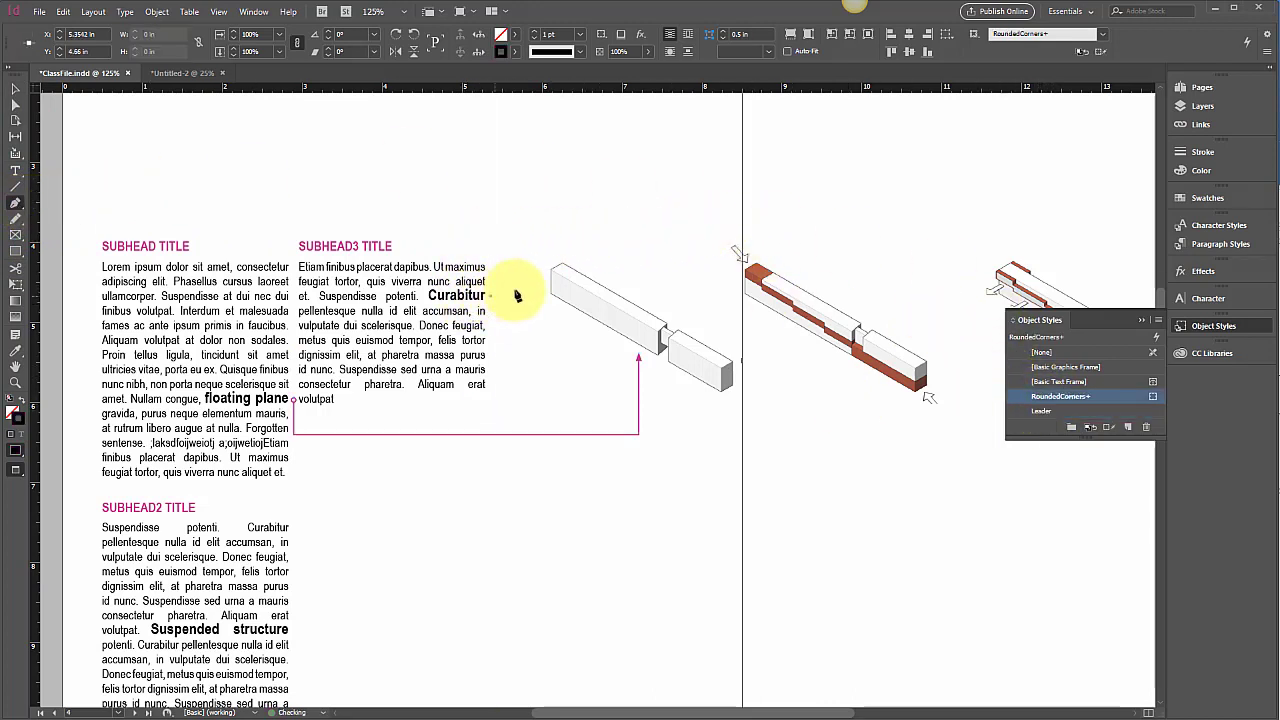
{"action": "left_click", "coordinate": [539, 297]}
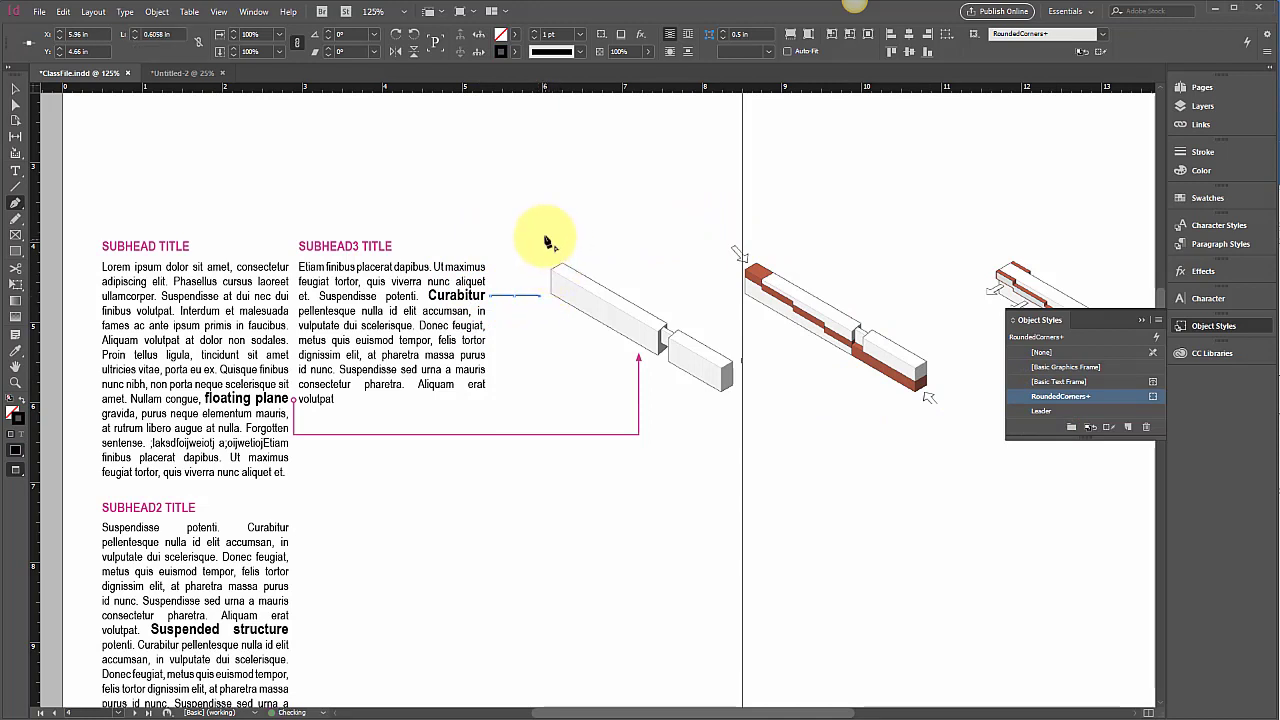
{"action": "left_click", "coordinate": [539, 228]}
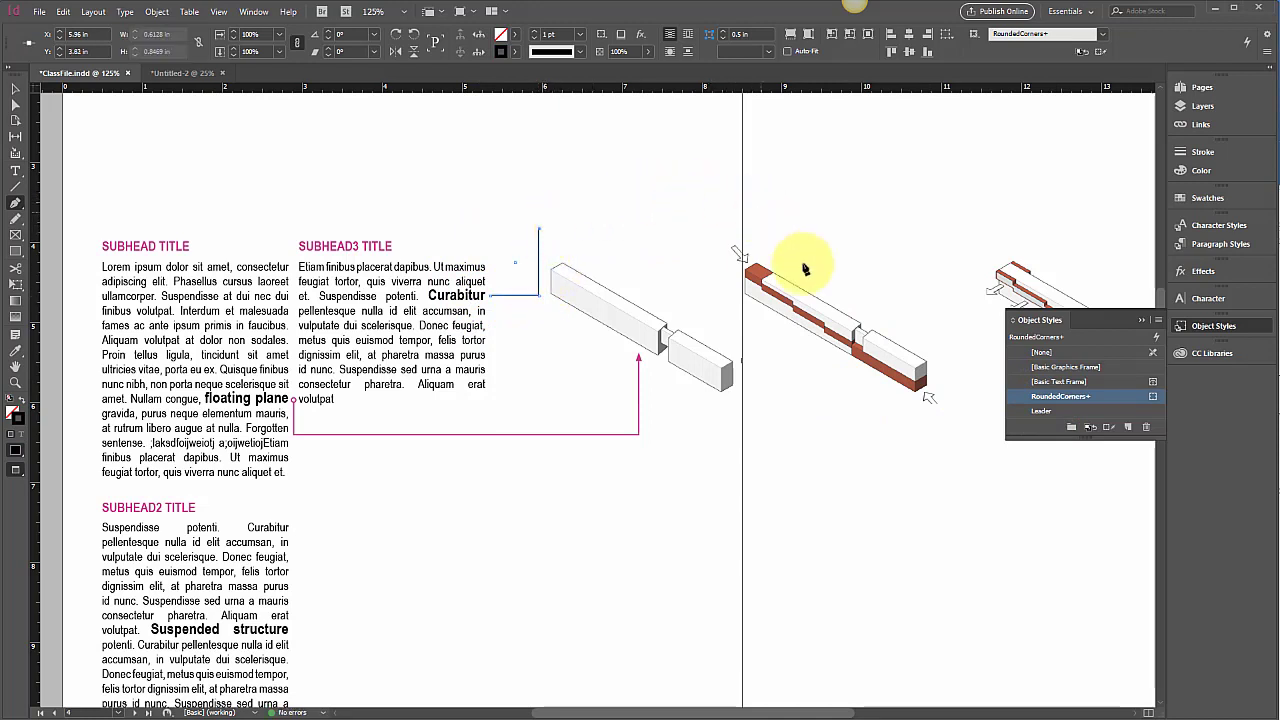
{"action": "left_click", "coordinate": [1041, 411]}
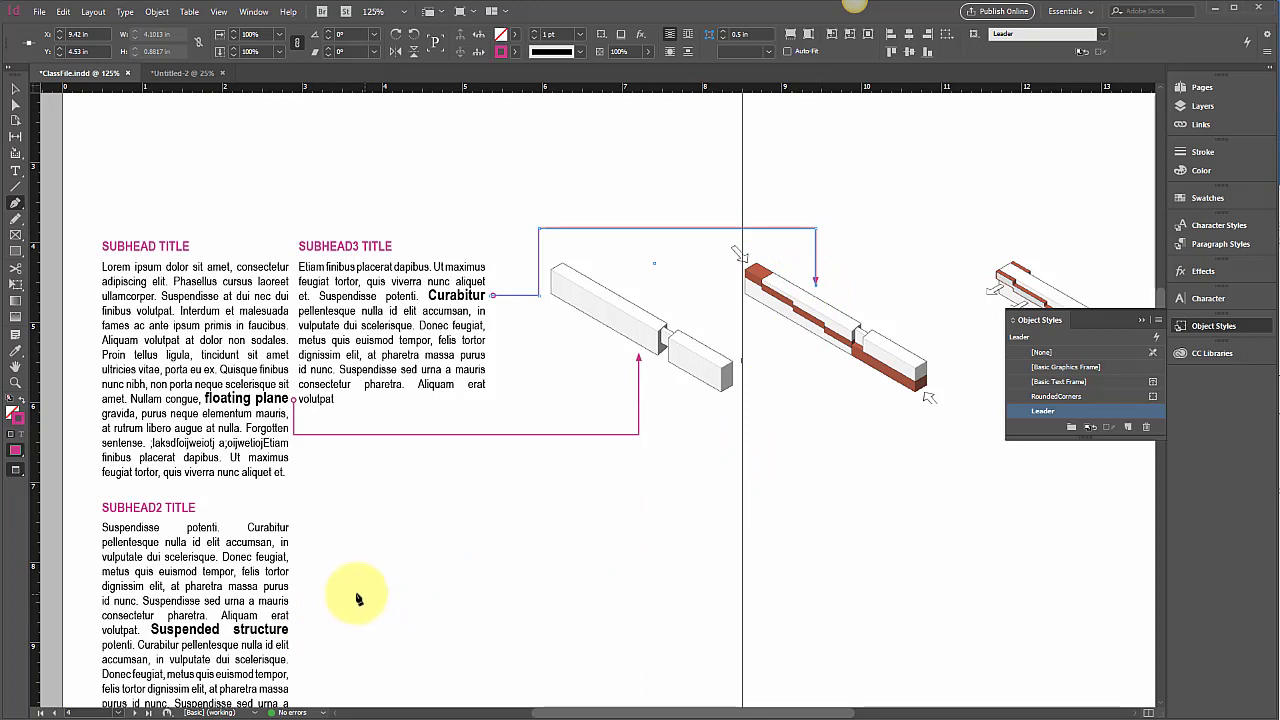
Draw a Pen path from "Suspended structure" across and up to the third diagram, about 10.11 by 3.25 in, apply the Leader style and deselect it
{"action": "left_click", "coordinate": [296, 634]}
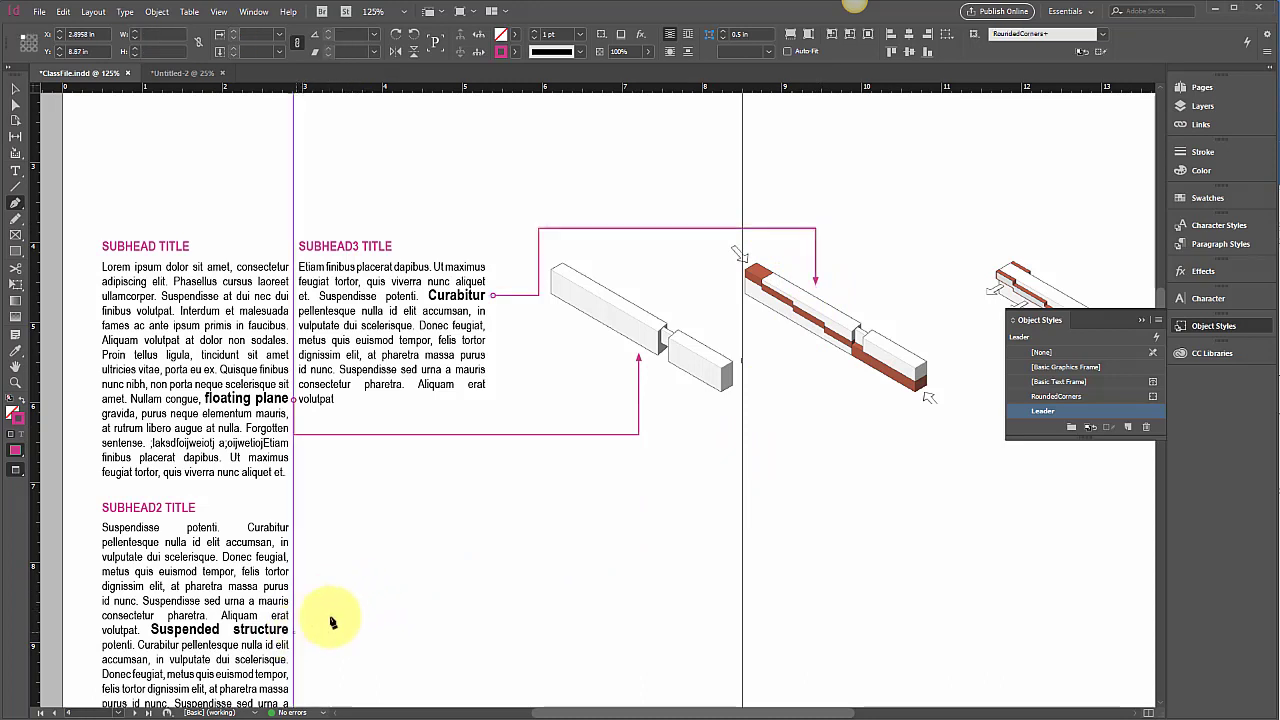
{"action": "left_click", "coordinate": [1104, 630], "text": "shift"}
{"action": "scroll", "coordinate": [1071, 557], "scroll_direction": "right", "scroll_amount": 5}
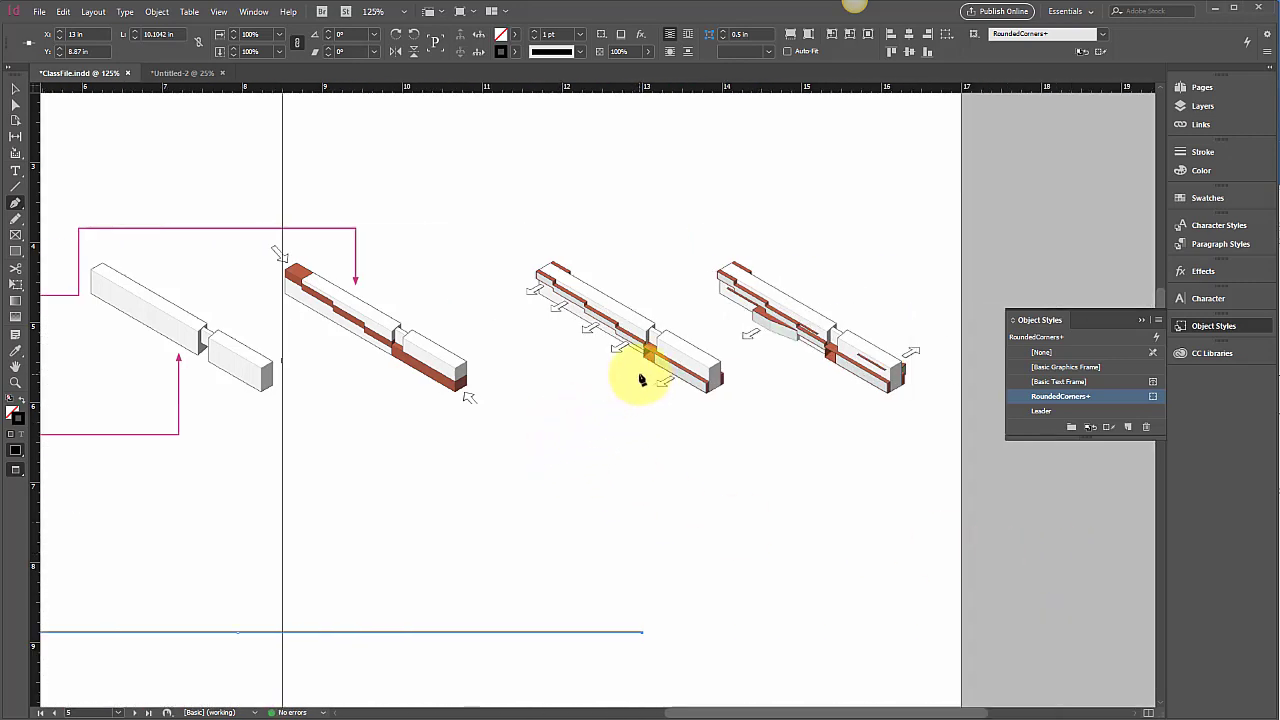
{"action": "left_click", "coordinate": [642, 372], "text": "shift"}
{"action": "scroll", "coordinate": [608, 449], "scroll_direction": "left", "scroll_amount": 6}
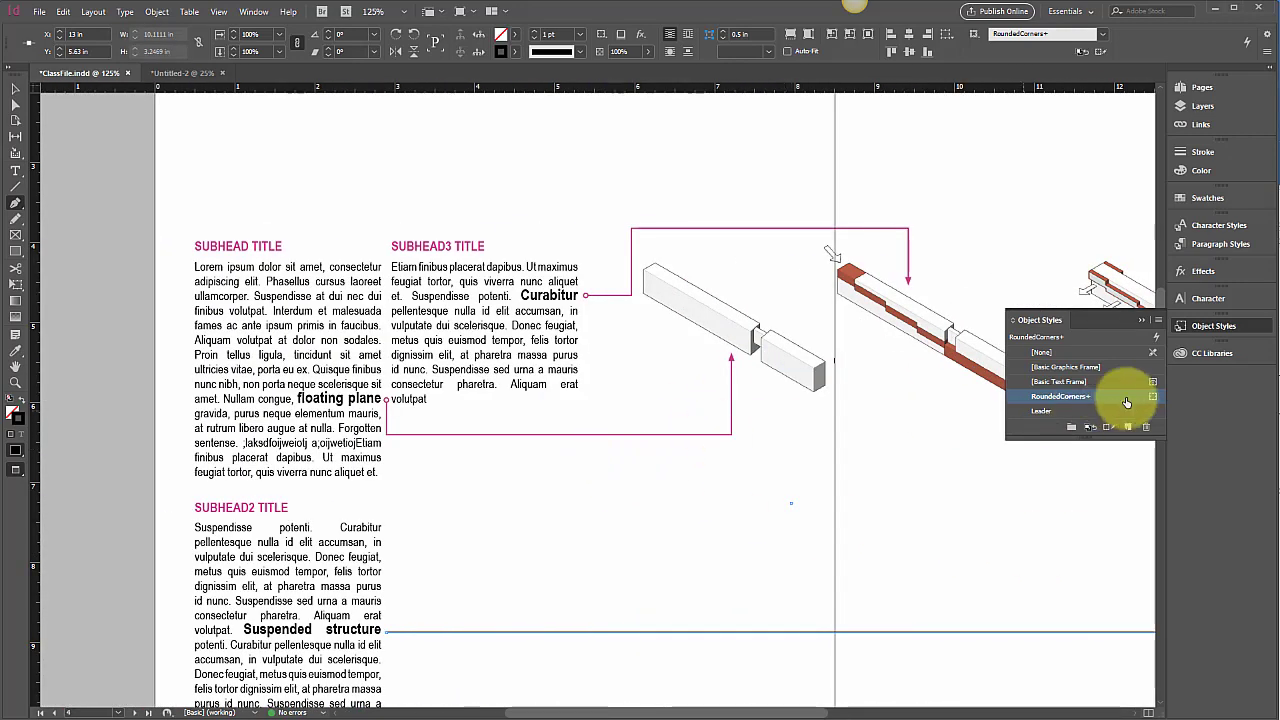
{"action": "left_click", "coordinate": [1095, 411]}
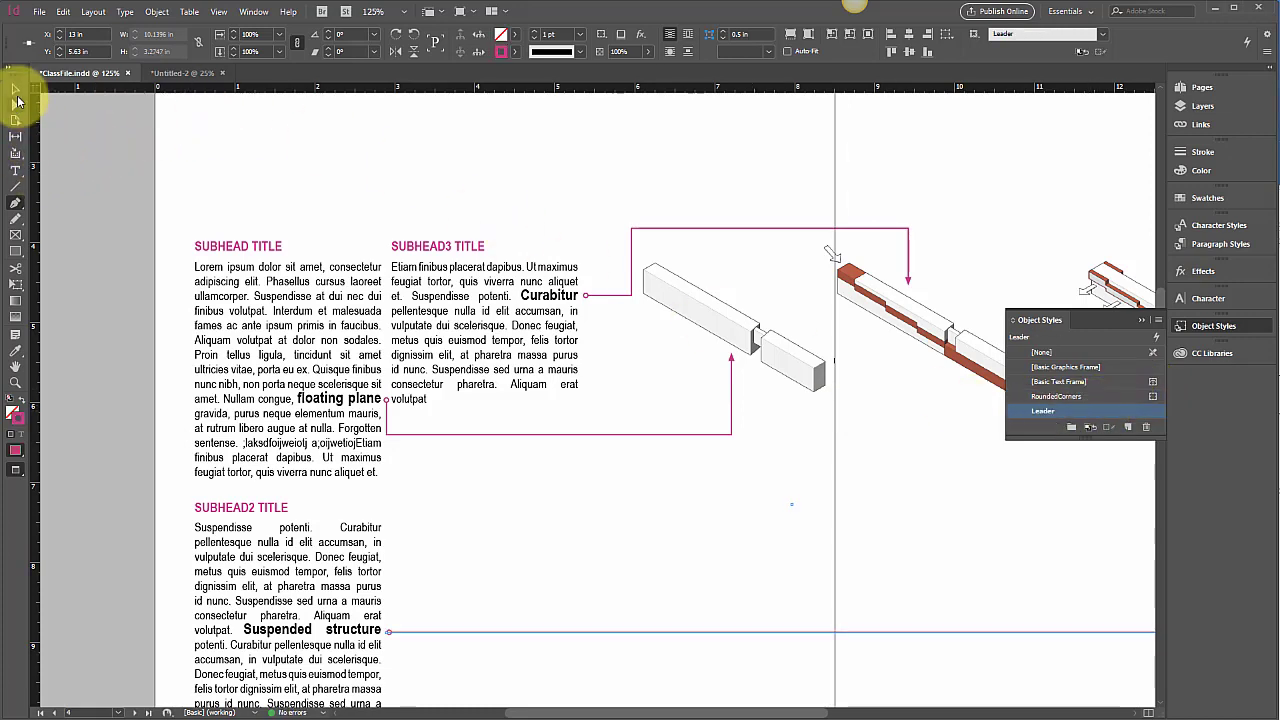
{"action": "left_click", "coordinate": [16, 93]}
{"action": "left_click", "coordinate": [223, 120]}
{"action": "scroll", "coordinate": [232, 168], "scroll_direction": "right", "scroll_amount": 2}
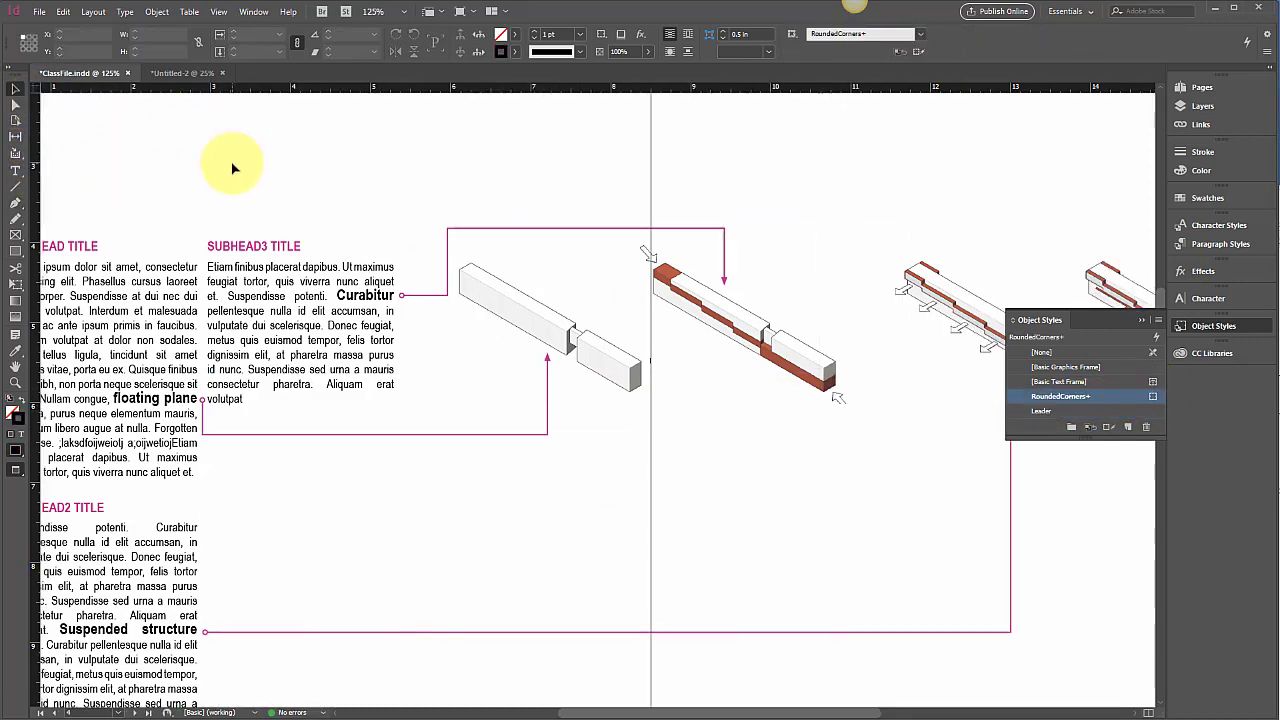
Select the "Suspended structure" connector and review the Leader object style's options
{"action": "key", "text": "ctrl+minus"}
{"action": "key", "text": "ctrl+minus"}
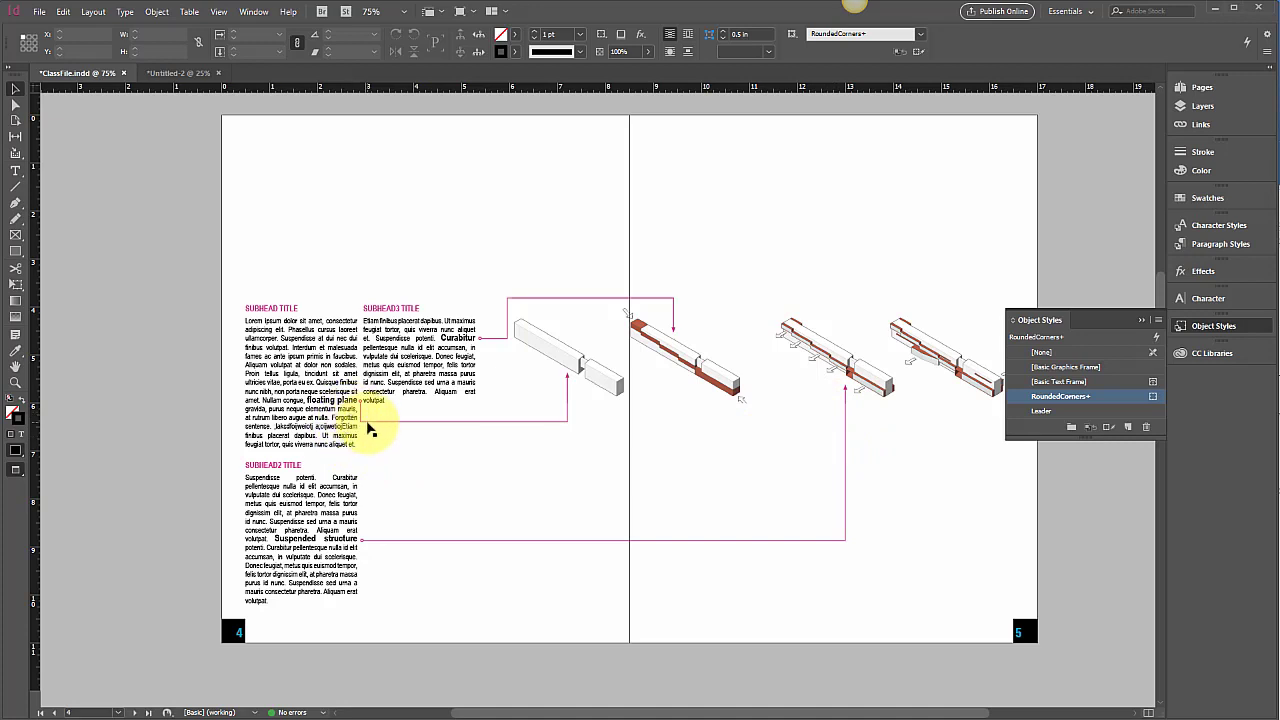
{"action": "left_click", "coordinate": [368, 427]}
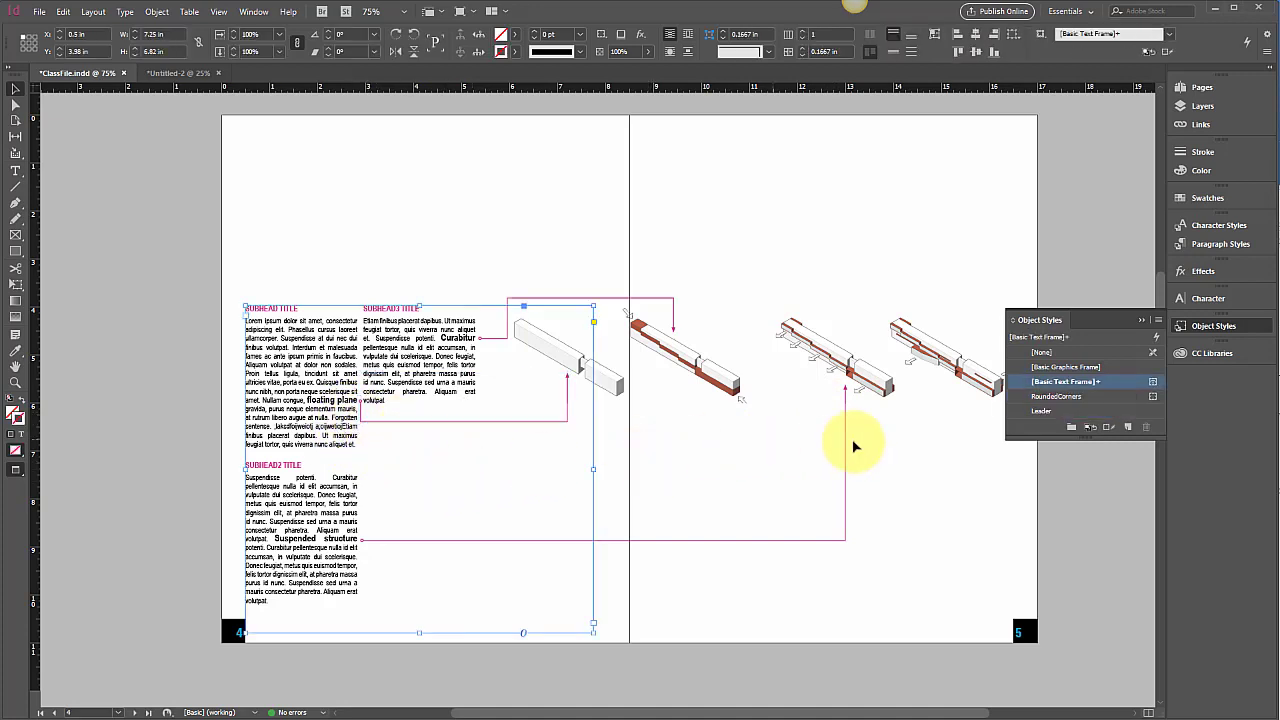
{"action": "left_click", "coordinate": [993, 472]}
{"action": "left_click", "coordinate": [1060, 396]}
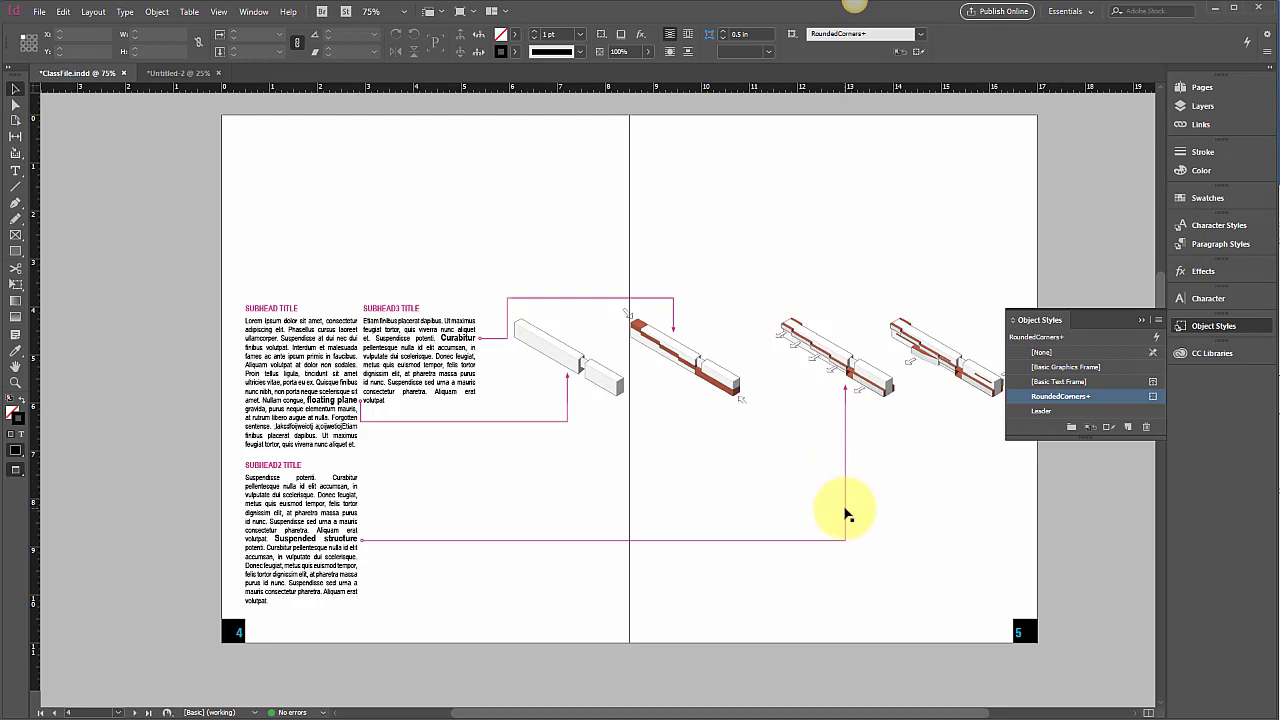
{"action": "left_click", "coordinate": [845, 514]}
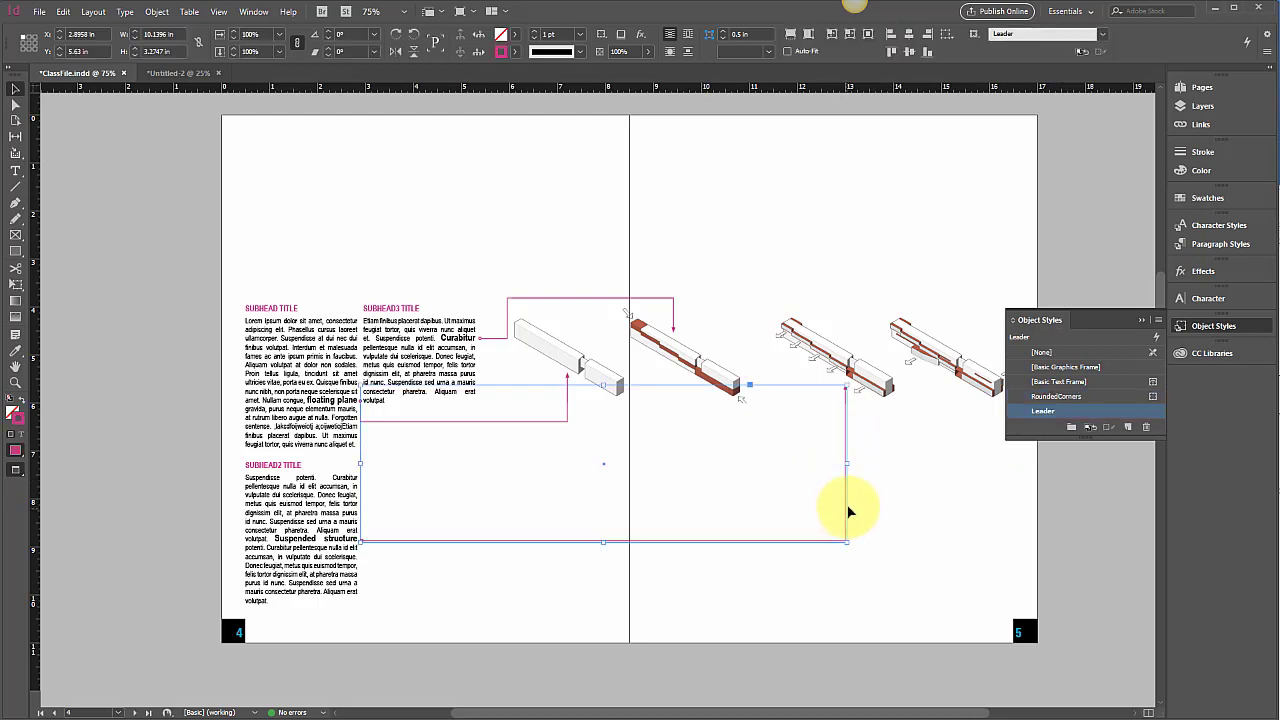
{"action": "double_click", "coordinate": [1083, 414]}
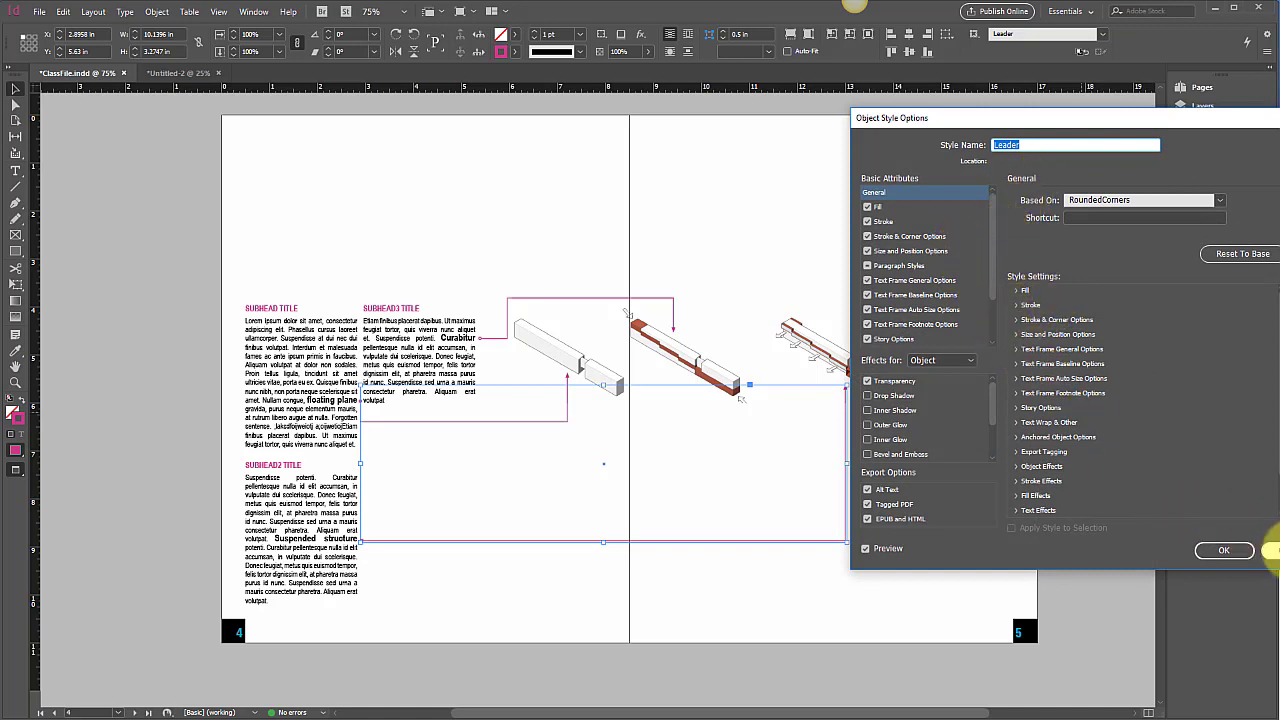
{"action": "left_click", "coordinate": [1270, 550]}
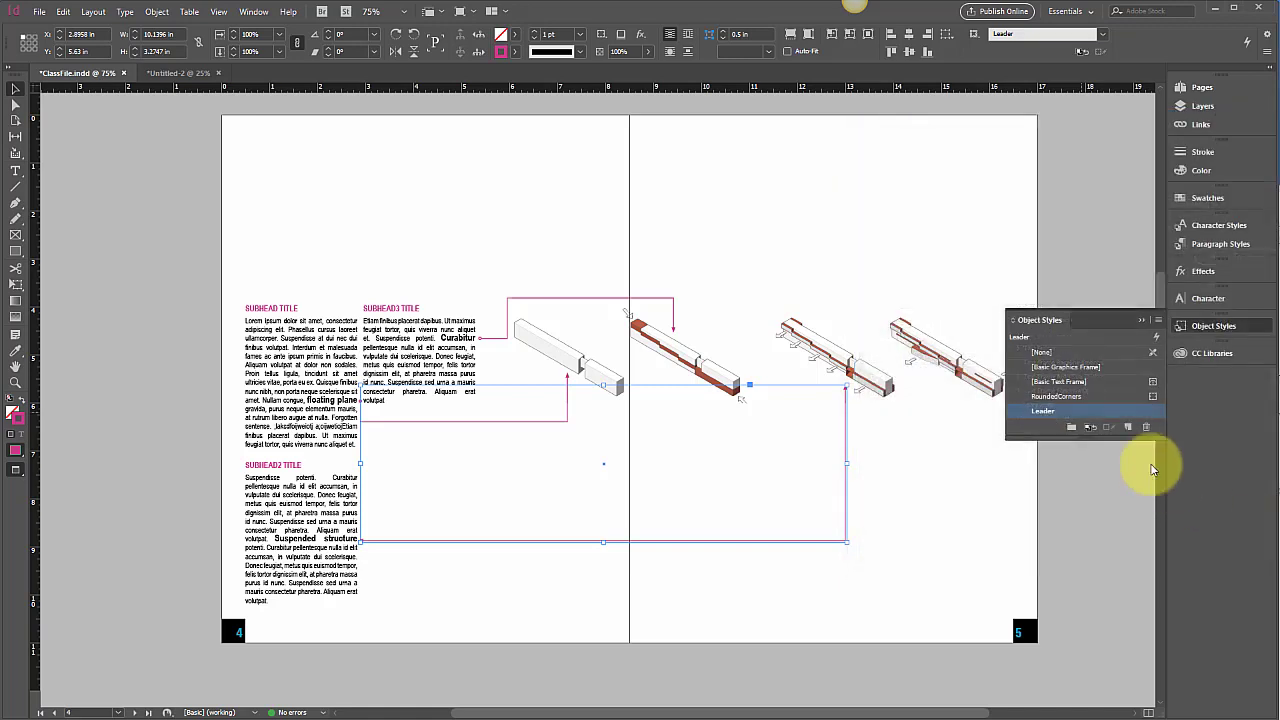
Redefine the magenta swatch as C=0 M=74 Y=100 K=0 and deselect the connector
{"action": "left_click", "coordinate": [1202, 171]}
{"action": "left_click", "coordinate": [1205, 197]}
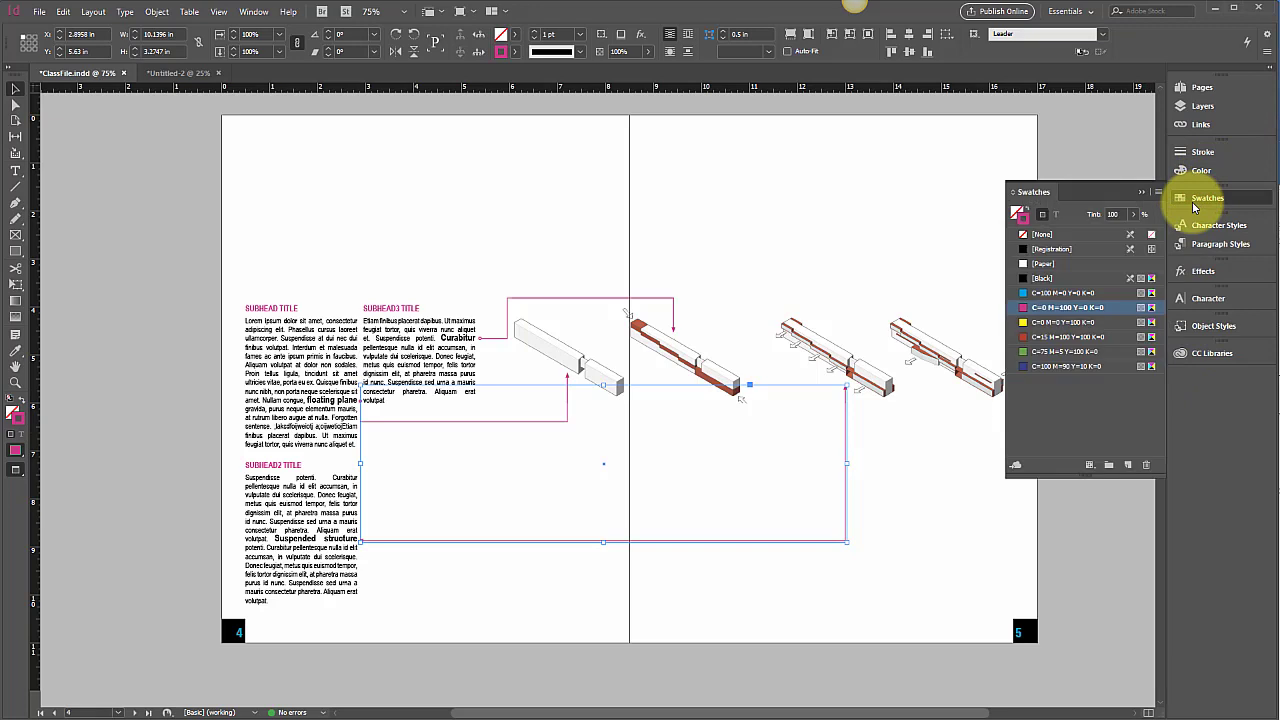
{"action": "double_click", "coordinate": [1022, 310]}
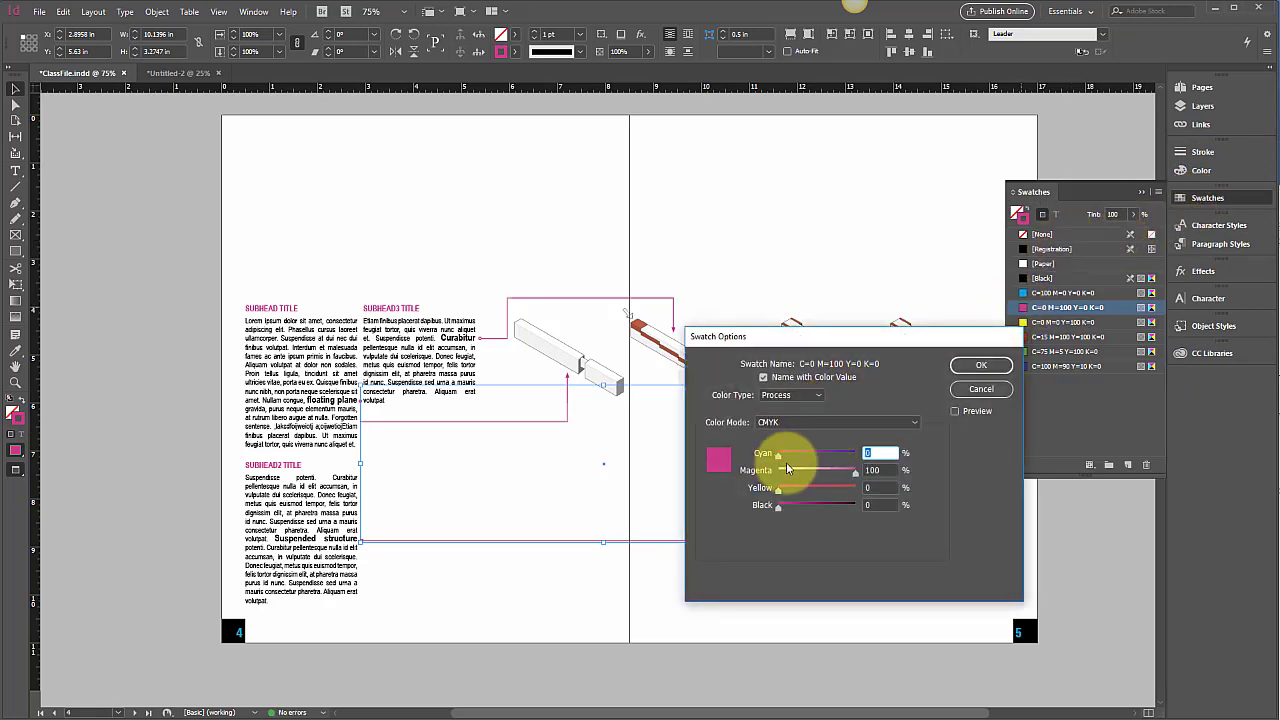
{"action": "left_click_drag", "start_coordinate": [778, 489], "coordinate": [774, 459]}
{"action": "mouse_move", "coordinate": [852, 474]}
{"action": "left_mouse_down"}
{"action": "mouse_move", "coordinate": [824, 479]}
{"action": "mouse_move", "coordinate": [857, 490]}
{"action": "left_mouse_up"}
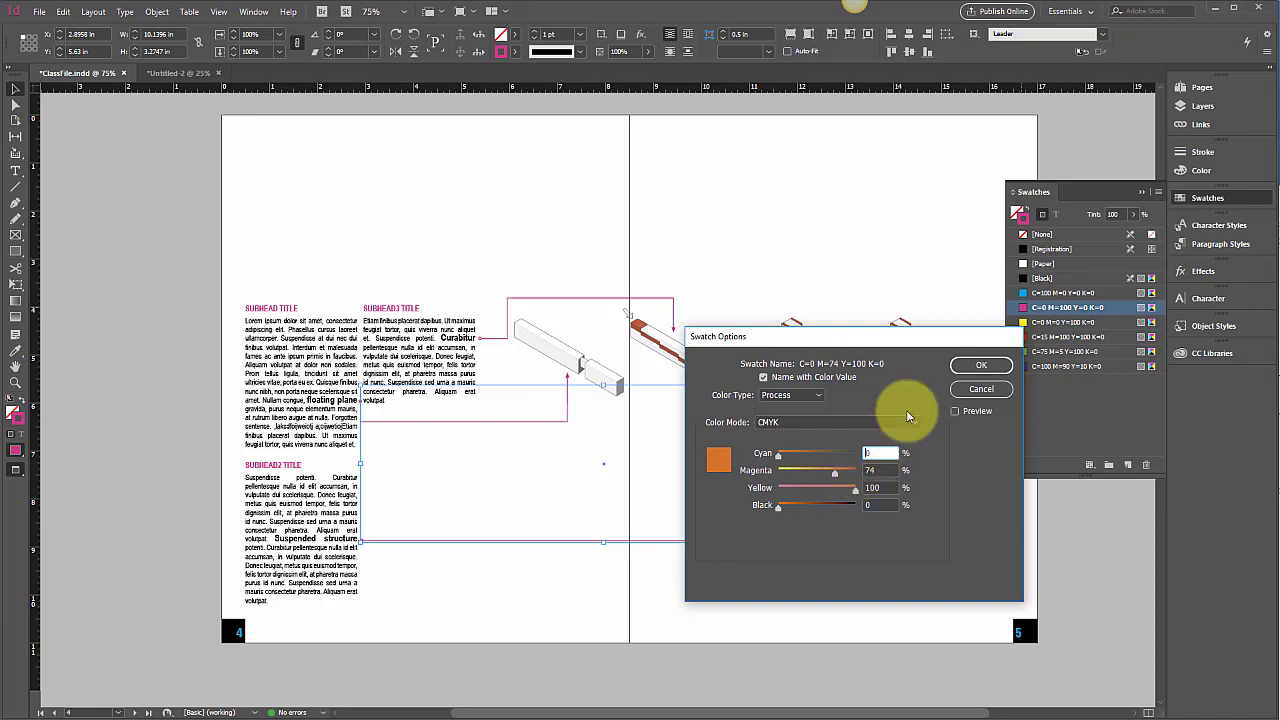
{"action": "left_click", "coordinate": [962, 366]}
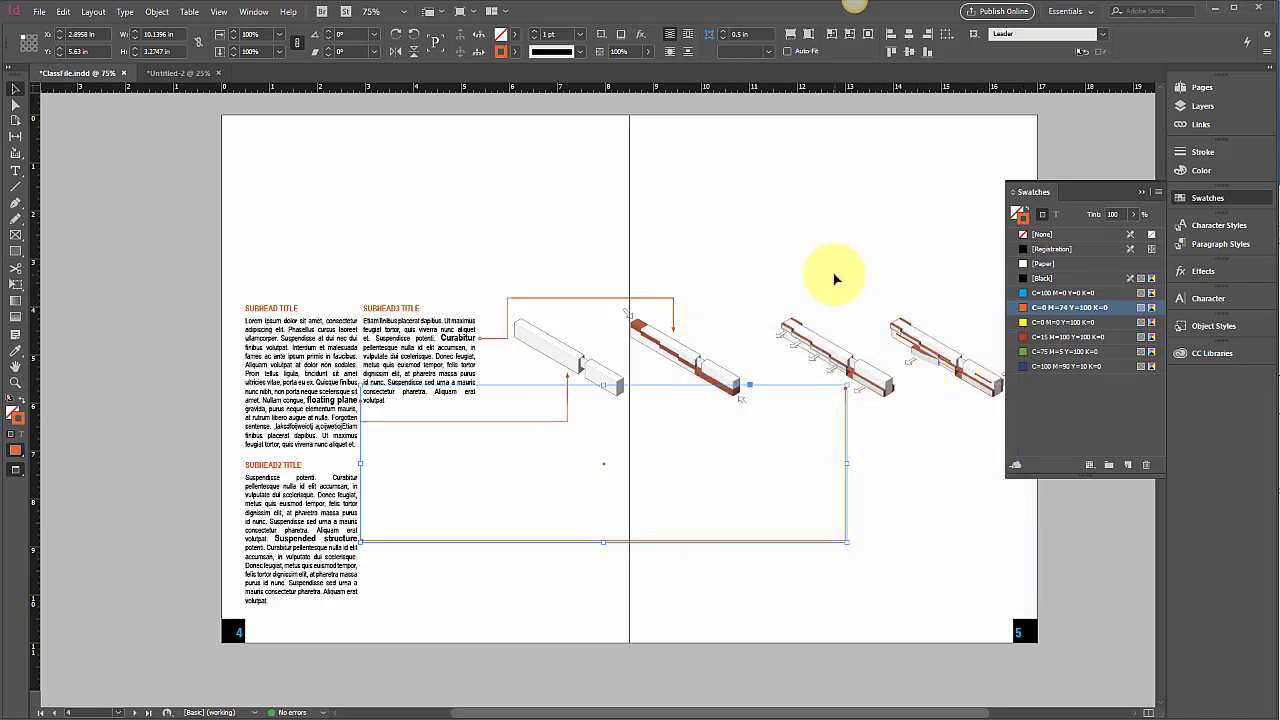
{"action": "left_click", "coordinate": [834, 277]}
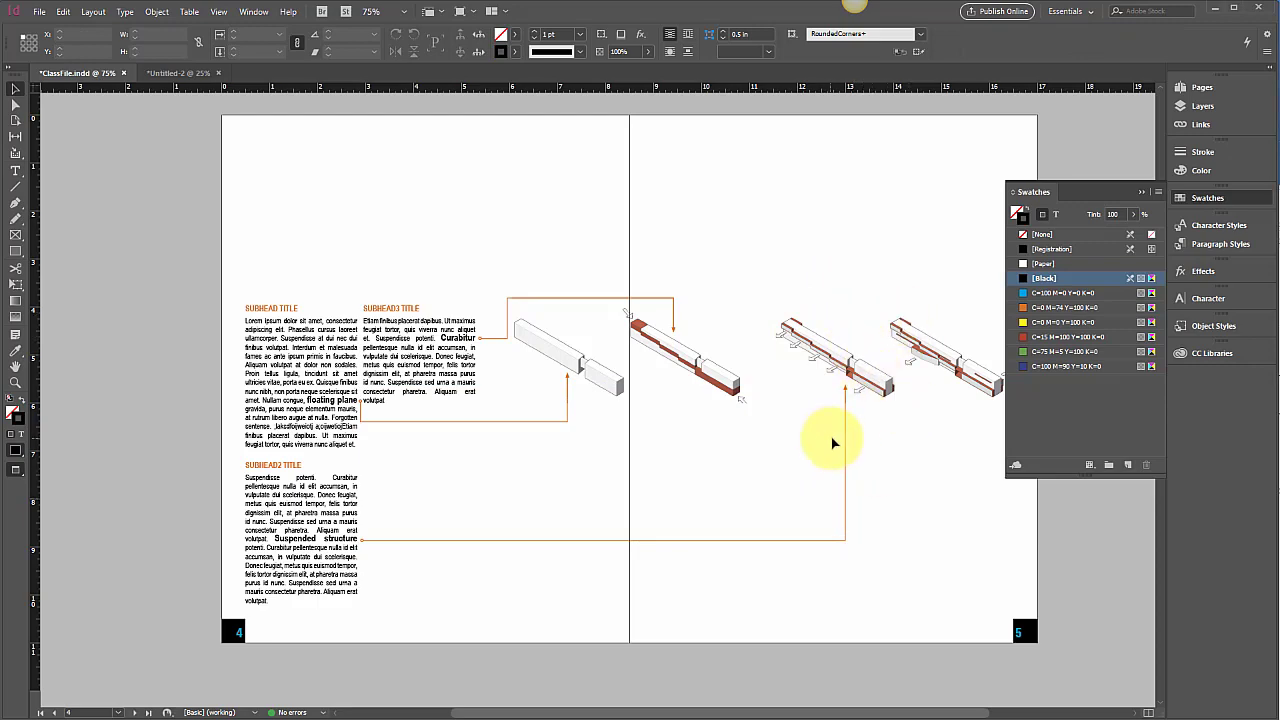
Examine the recolored titles, subheads and connectors across the Project 1 and Project 2 spreads
{"action": "scroll", "coordinate": [831, 443], "scroll_direction": "up", "scroll_amount": 10}
{"action": "scroll", "coordinate": [834, 443], "scroll_direction": "up", "scroll_amount": 1}
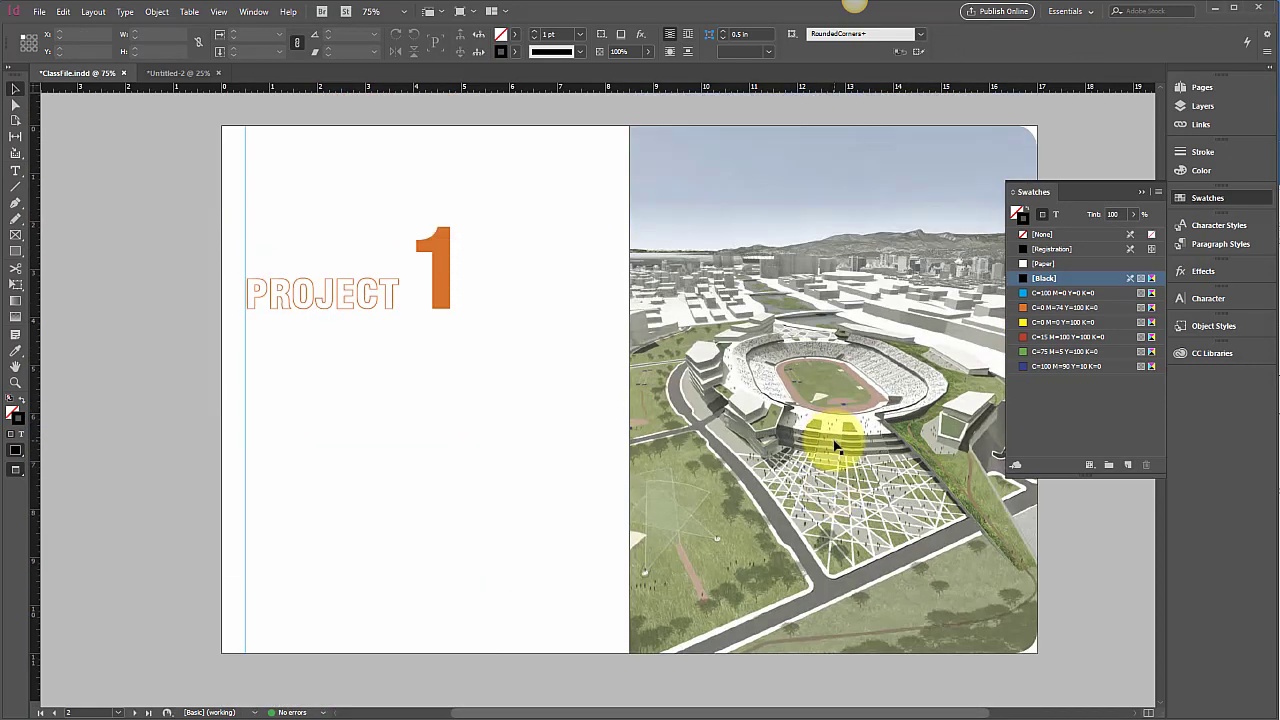
{"action": "scroll", "coordinate": [836, 445], "scroll_direction": "up", "scroll_amount": 12}
{"action": "scroll", "coordinate": [836, 445], "scroll_direction": "down", "scroll_amount": 15}
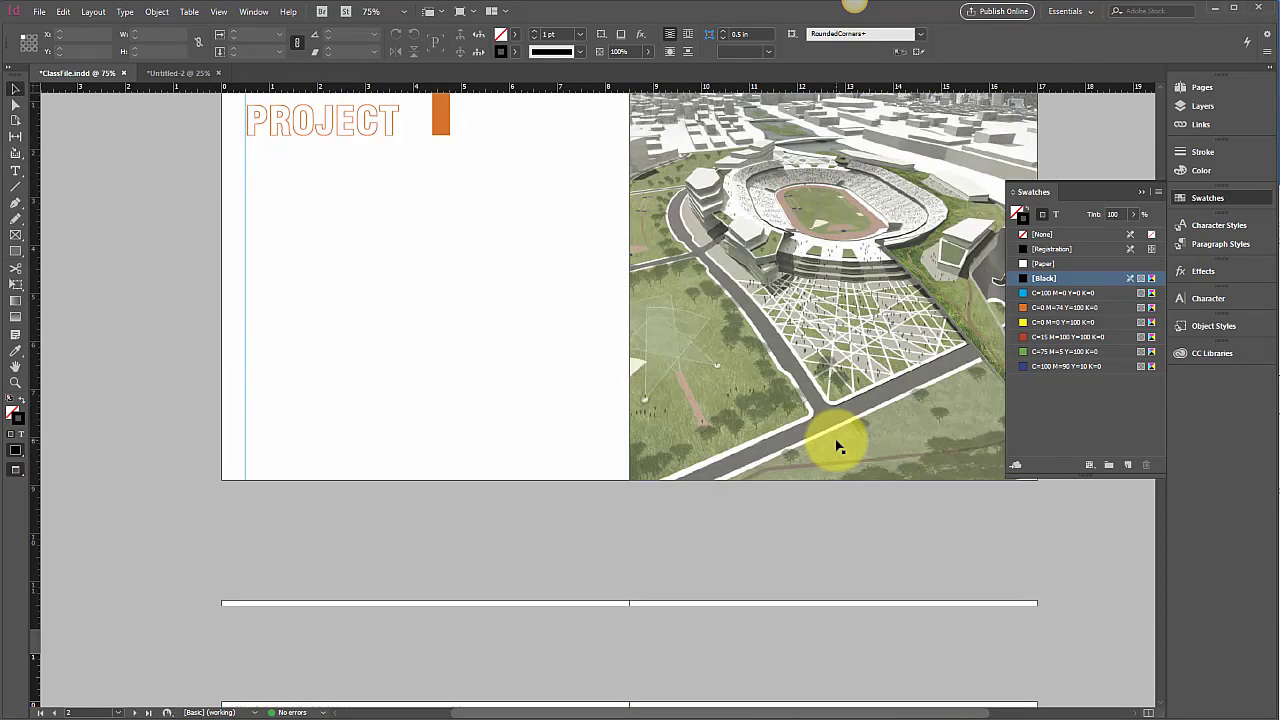
{"action": "scroll", "coordinate": [838, 447], "scroll_direction": "down", "scroll_amount": 20}
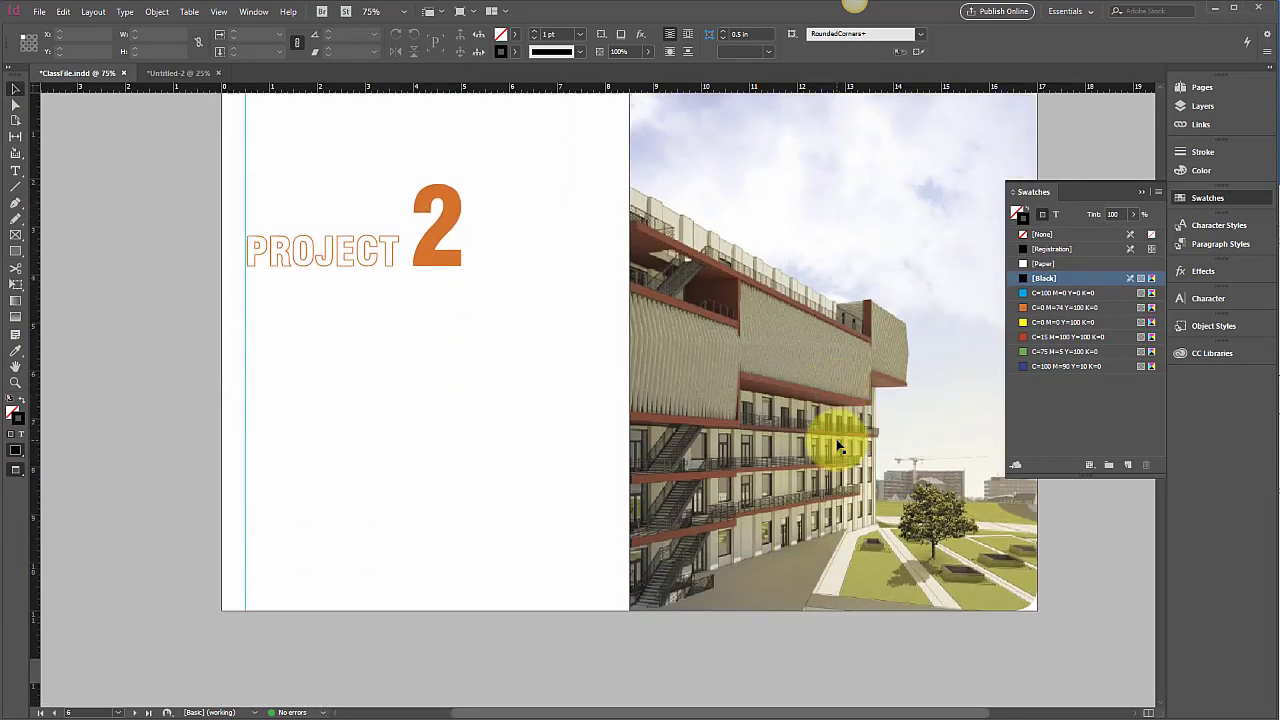
{"action": "scroll", "coordinate": [836, 445], "scroll_direction": "down", "scroll_amount": 13}
{"action": "scroll", "coordinate": [836, 445], "scroll_direction": "up", "scroll_amount": 18}
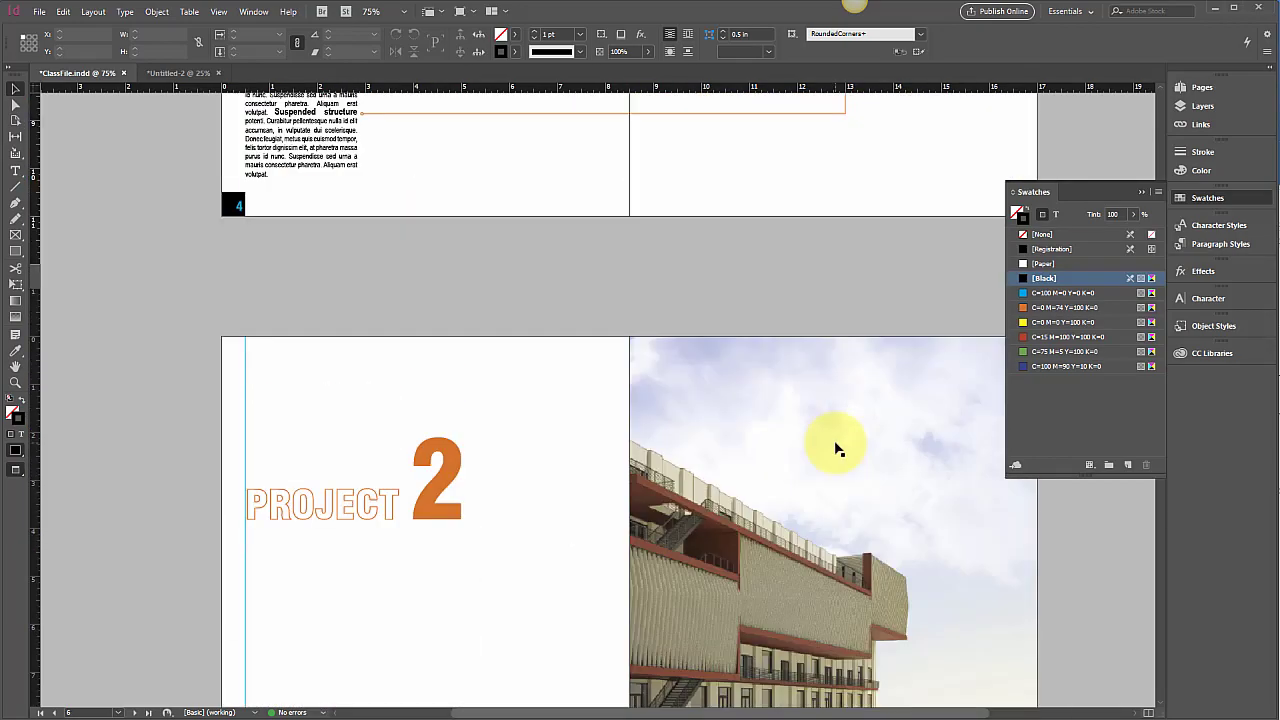
{"action": "scroll", "coordinate": [836, 449], "scroll_direction": "up", "scroll_amount": 5}
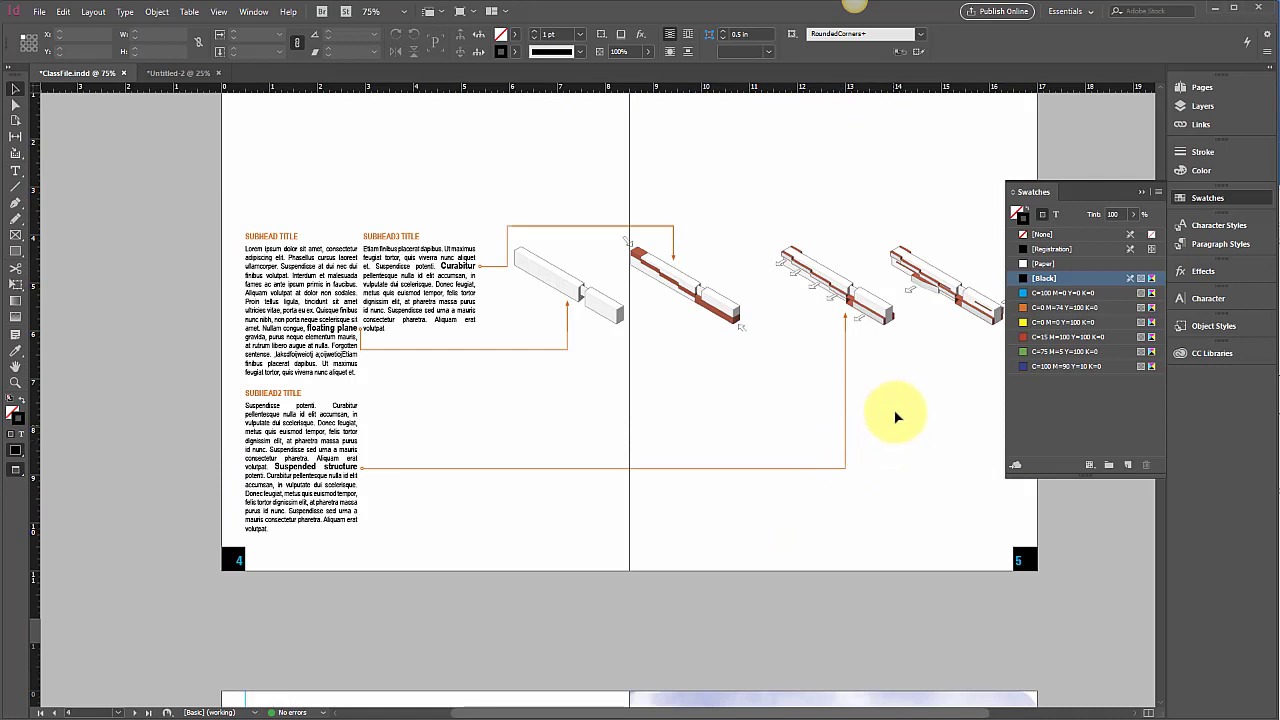